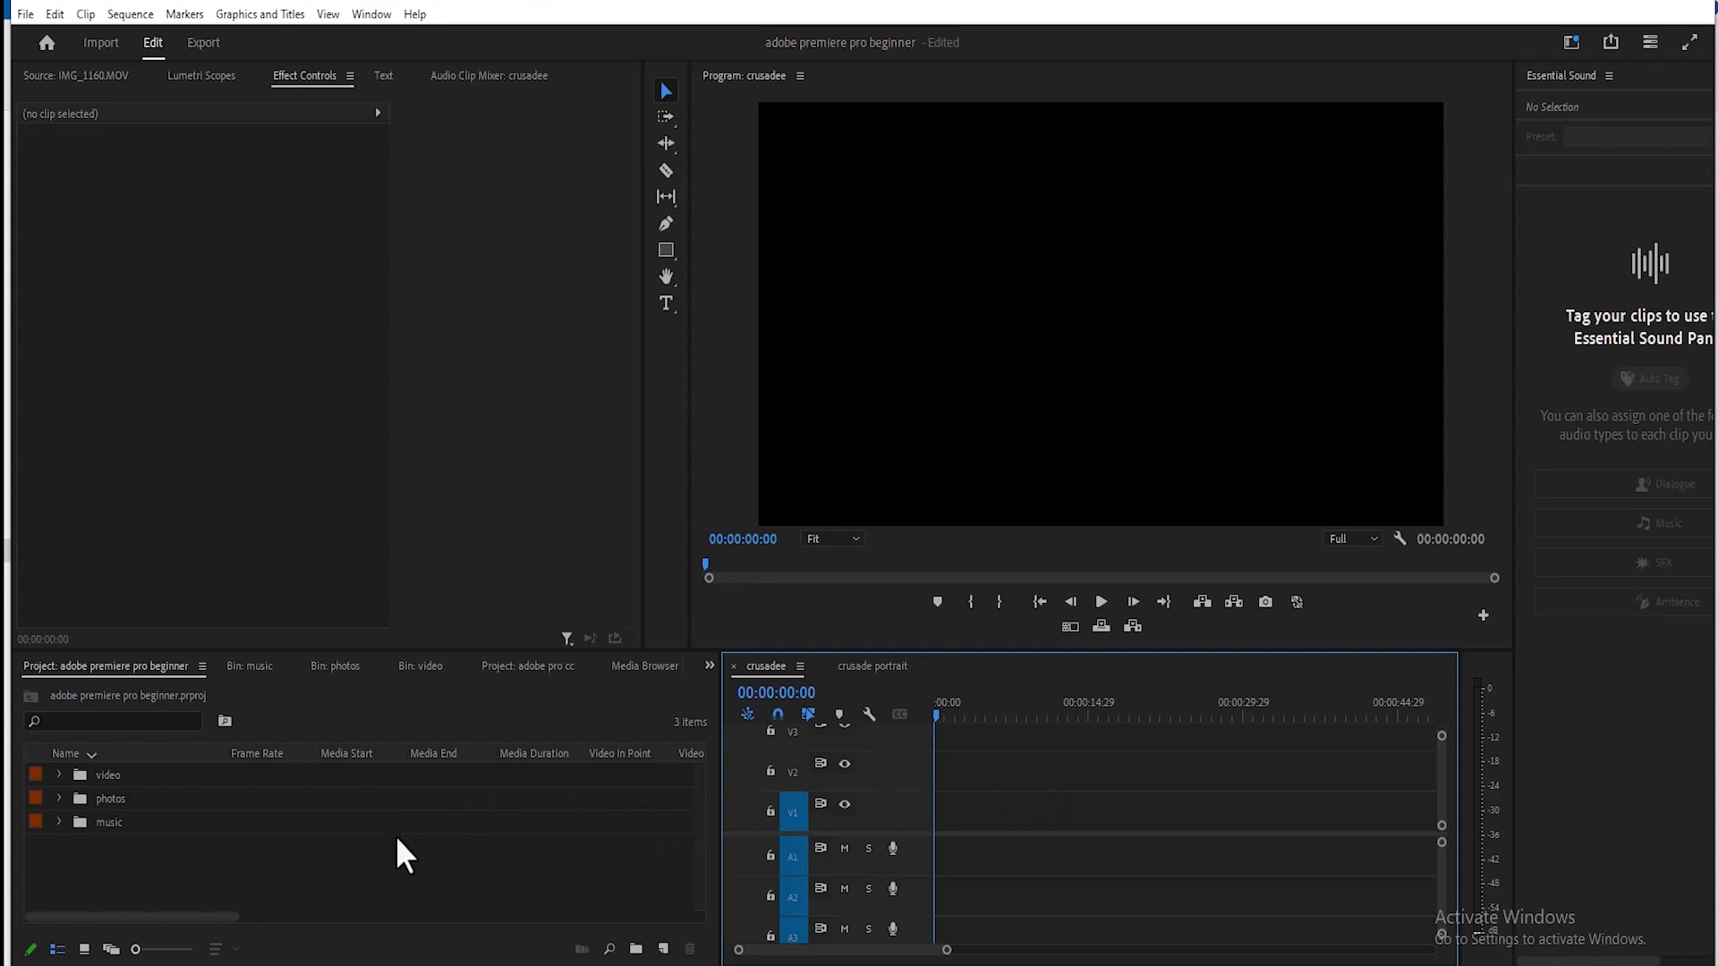
# Step: Switch to the crusade portrait sequence
pyautogui.click(65, 778)
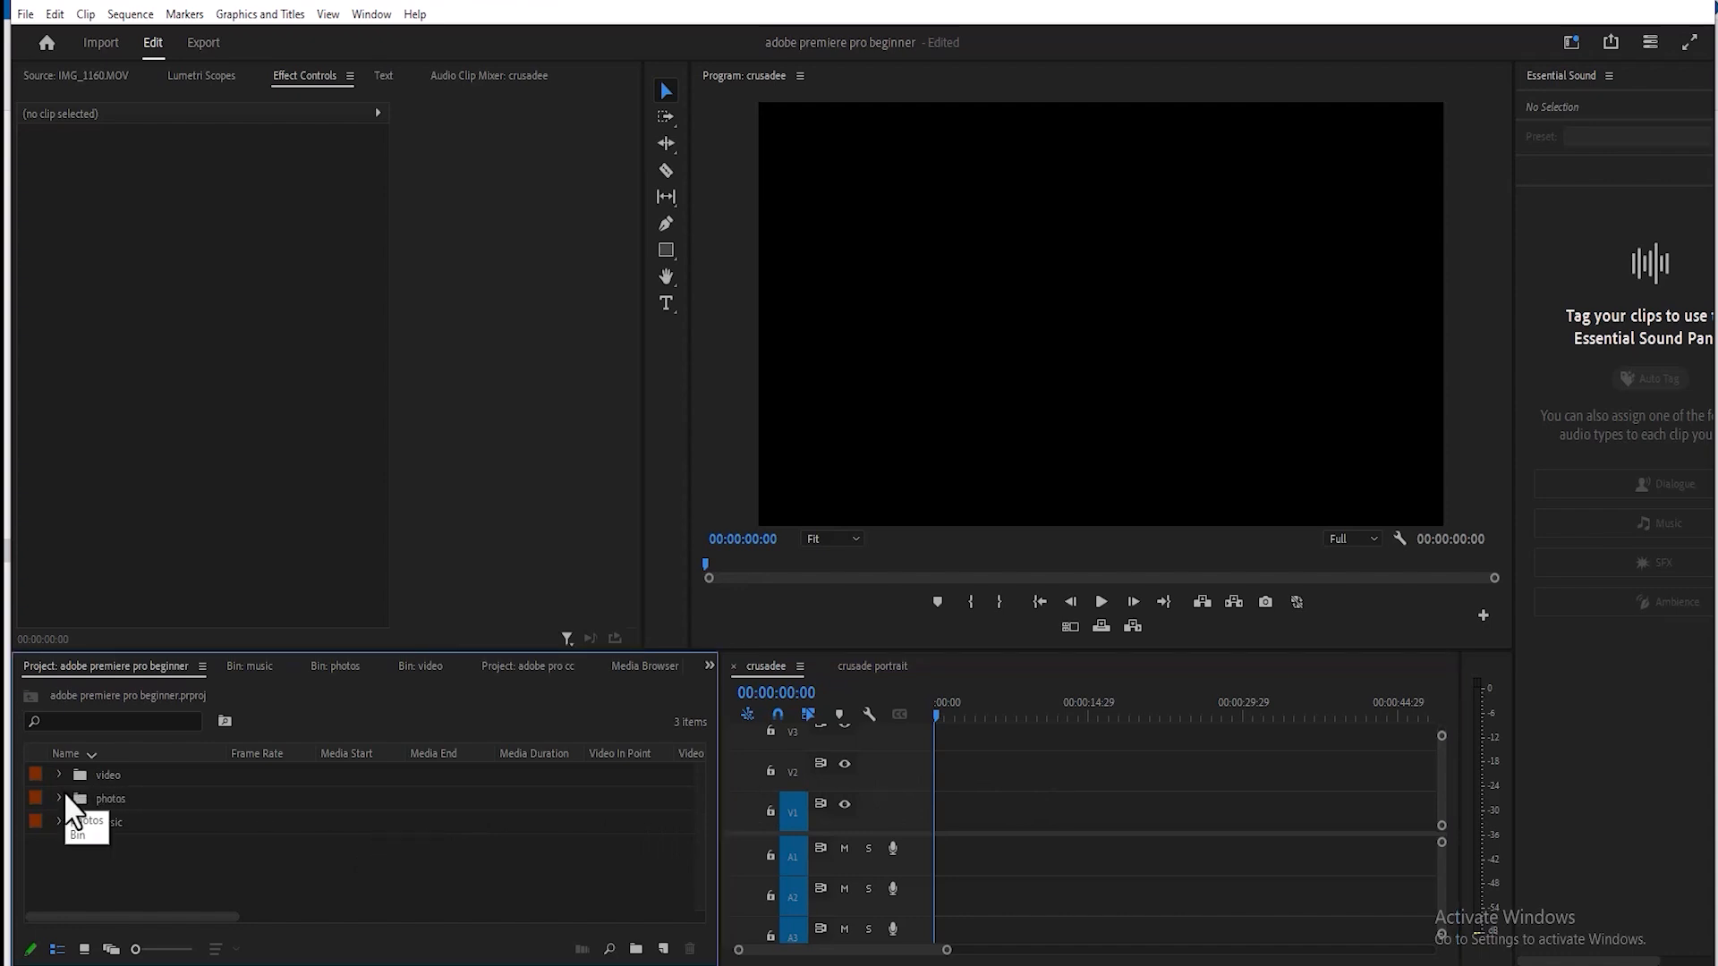
pyautogui.click(58, 823)
pyautogui.click(56, 824)
pyautogui.click(873, 666)
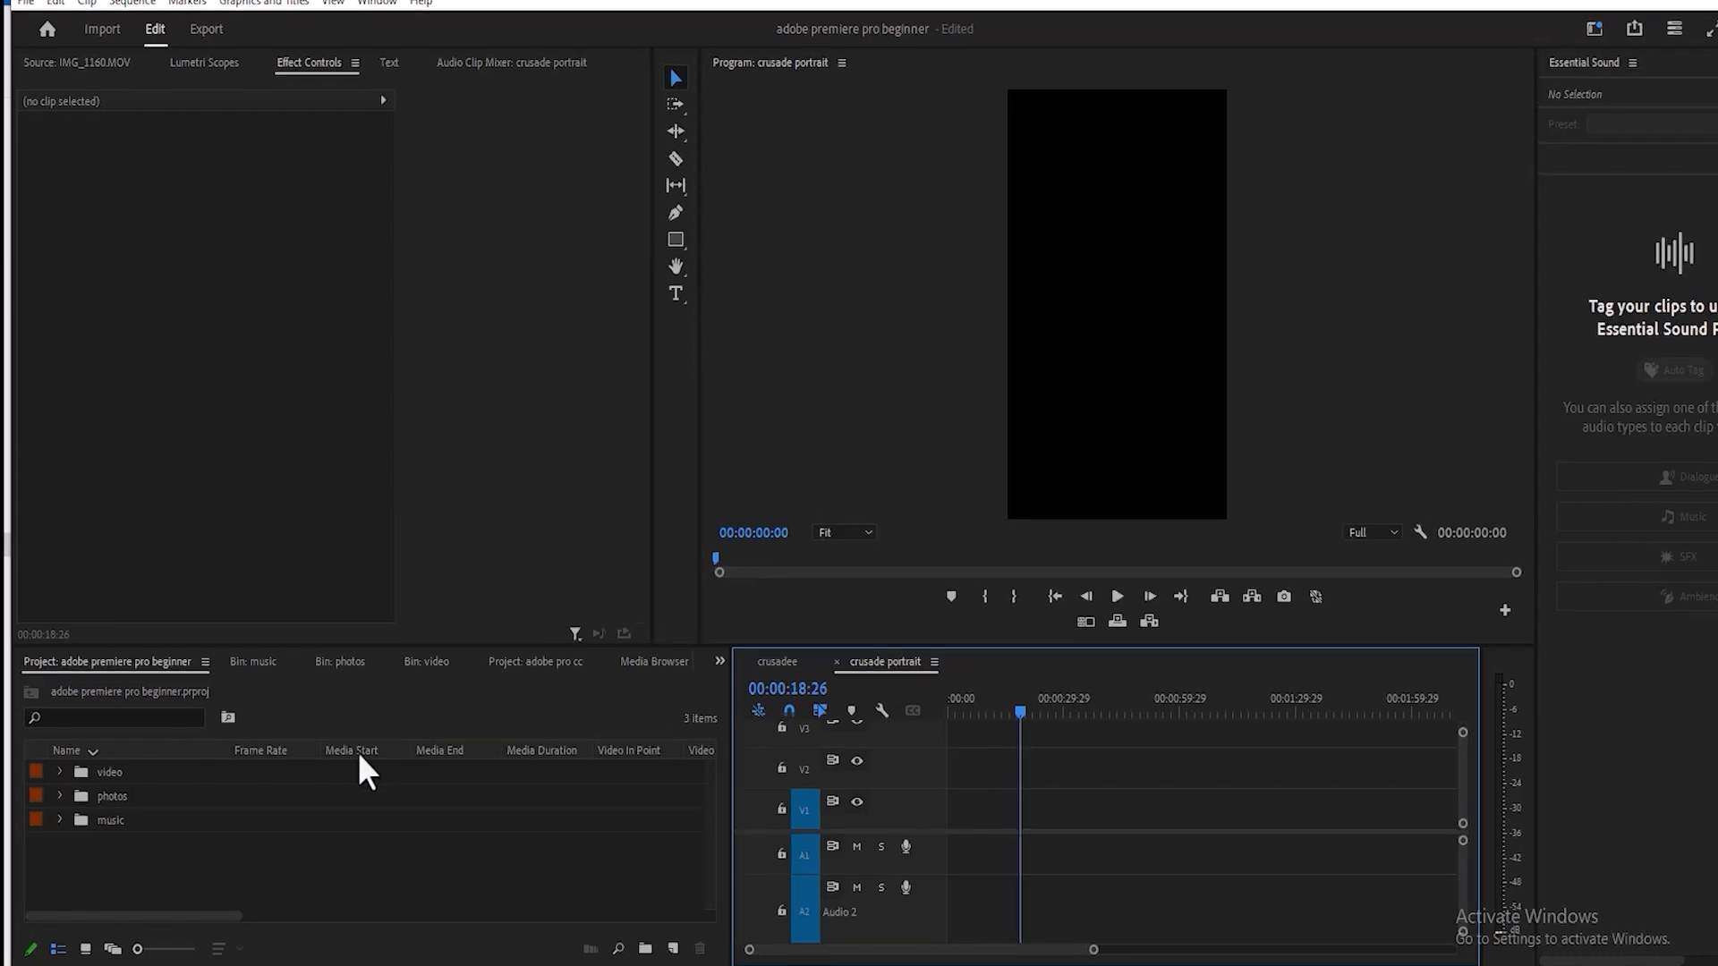
# Step: Show the project items as thumbnails, then open the video bin and look through its clips
pyautogui.click(58, 775)
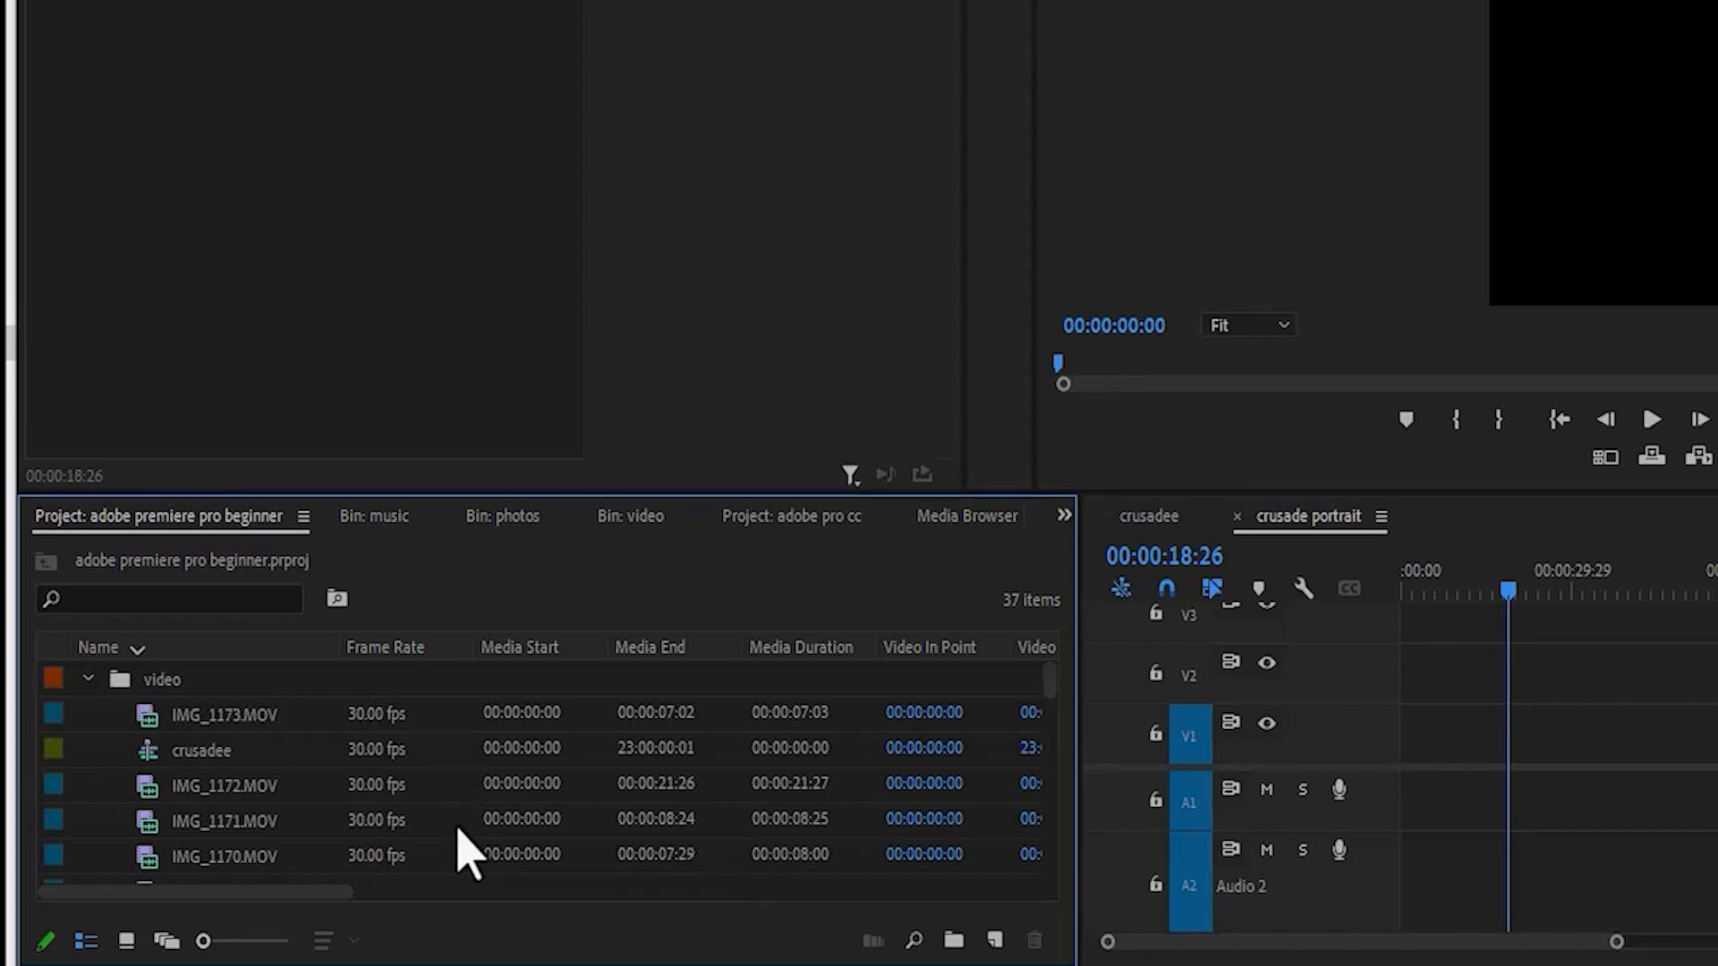
pyautogui.click(127, 941)
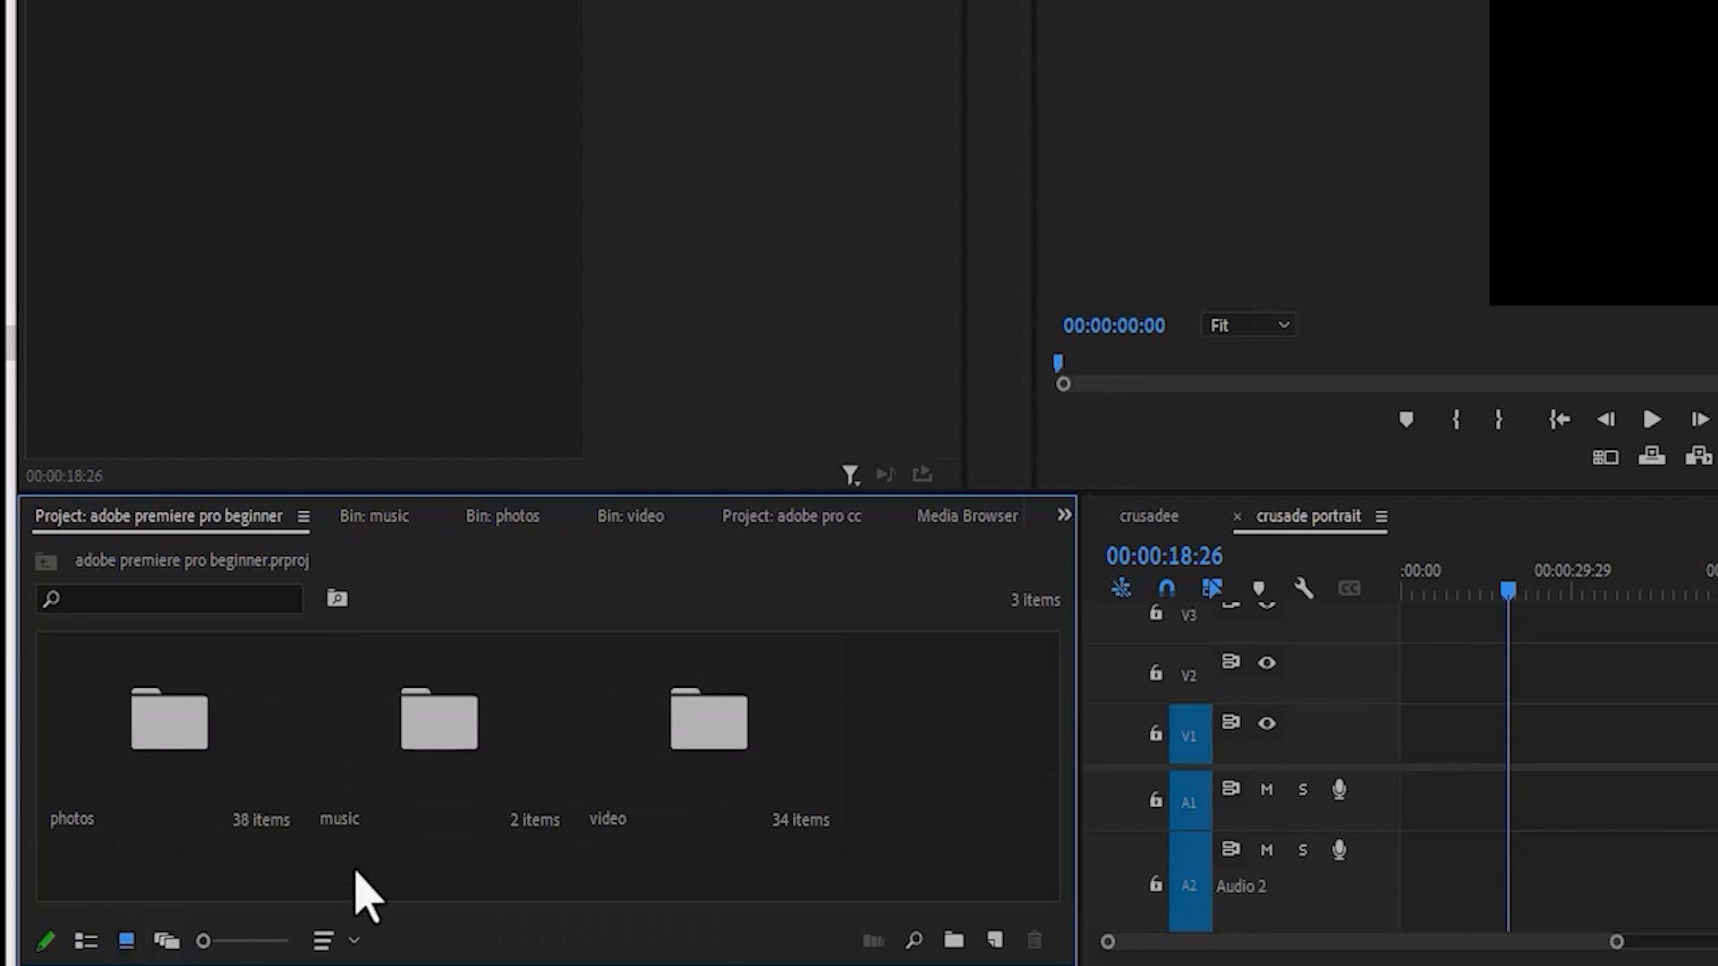
pyautogui.doubleClick(695, 767)
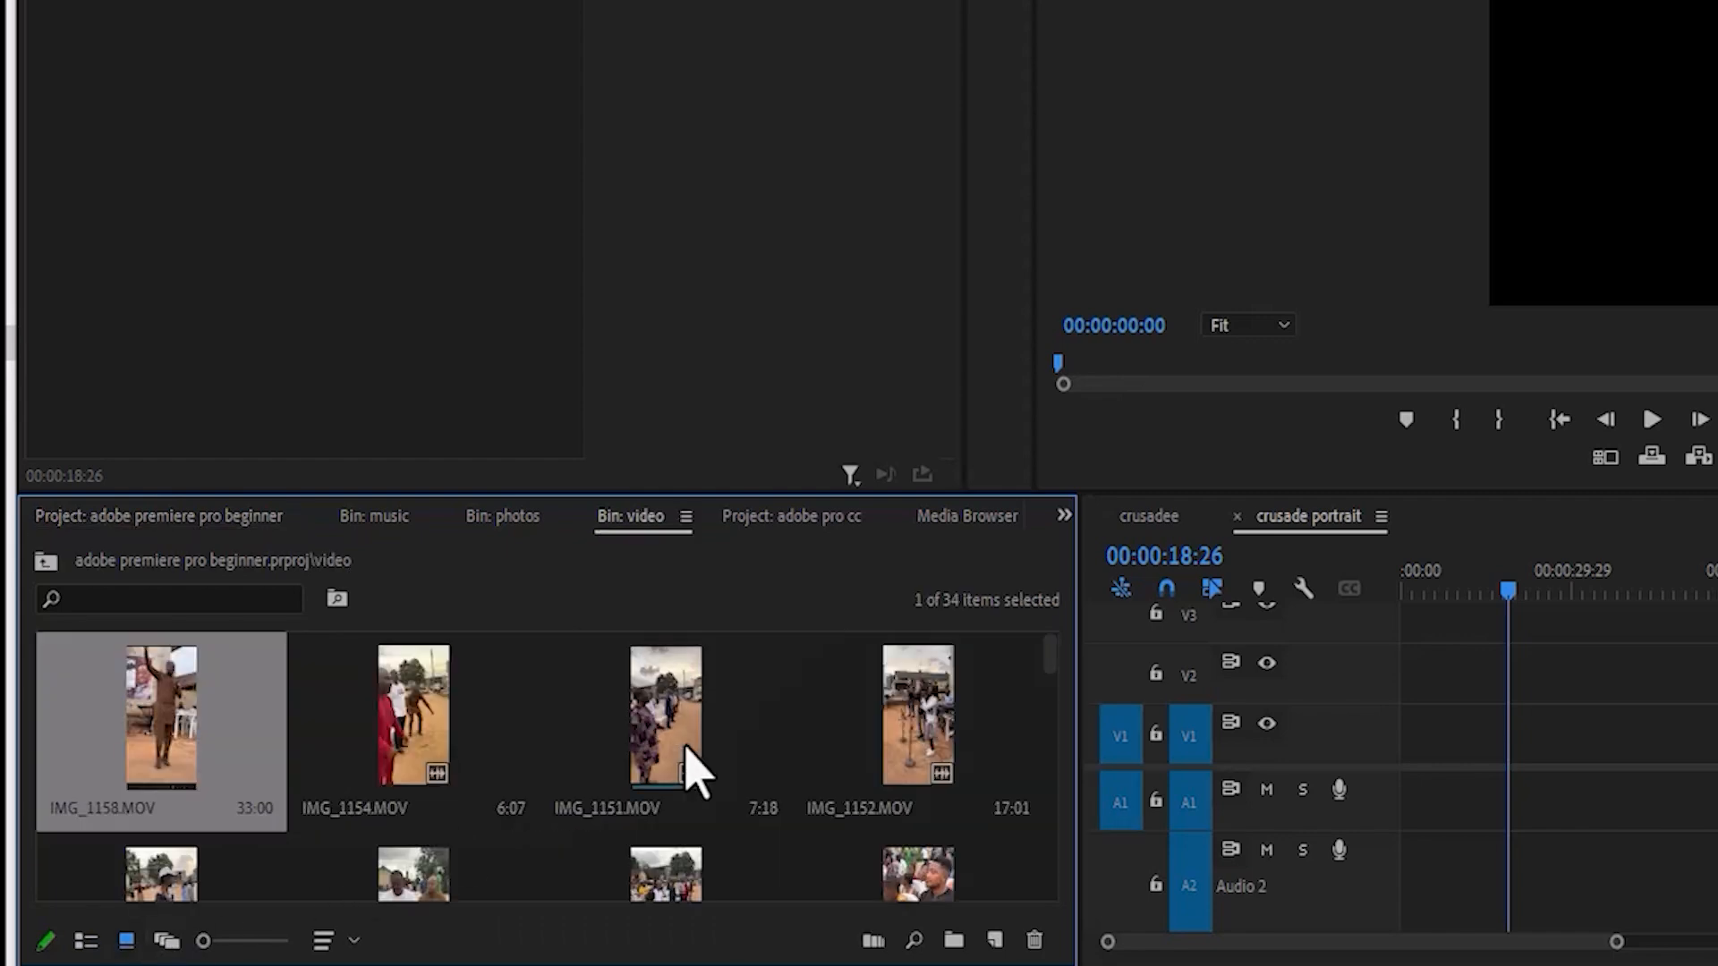
pyautogui.moveTo(1053, 671); pyautogui.dragTo(1045, 797)
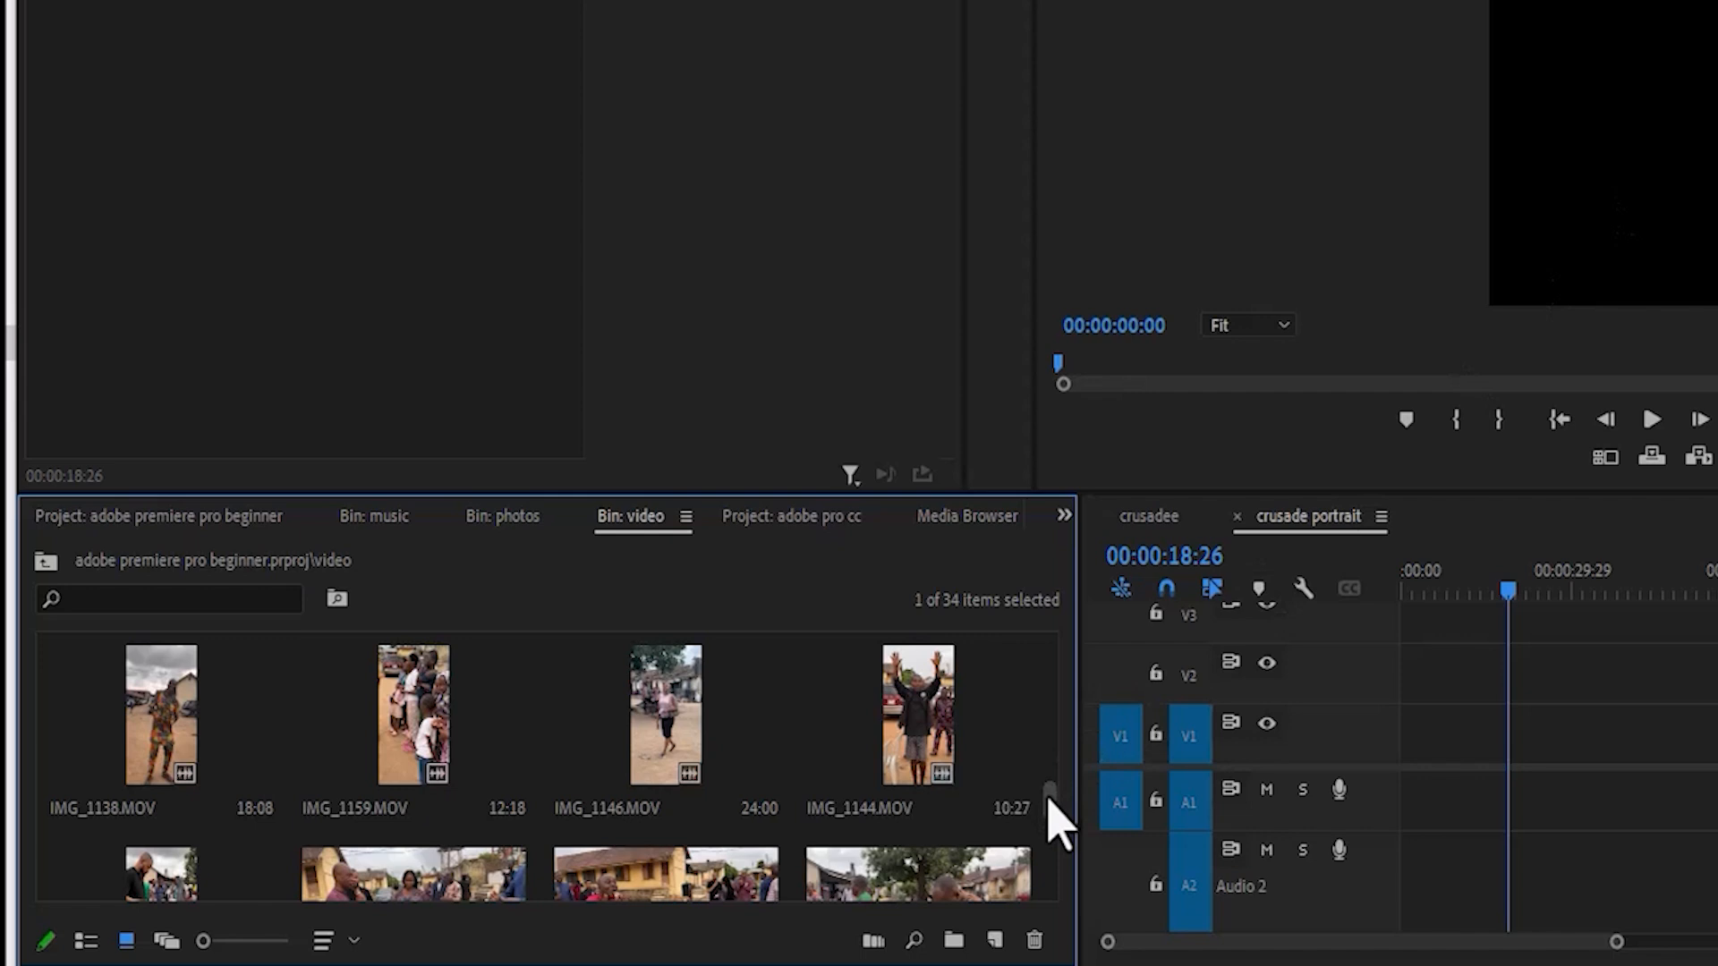
pyautogui.moveTo(1048, 799); pyautogui.dragTo(1059, 629)
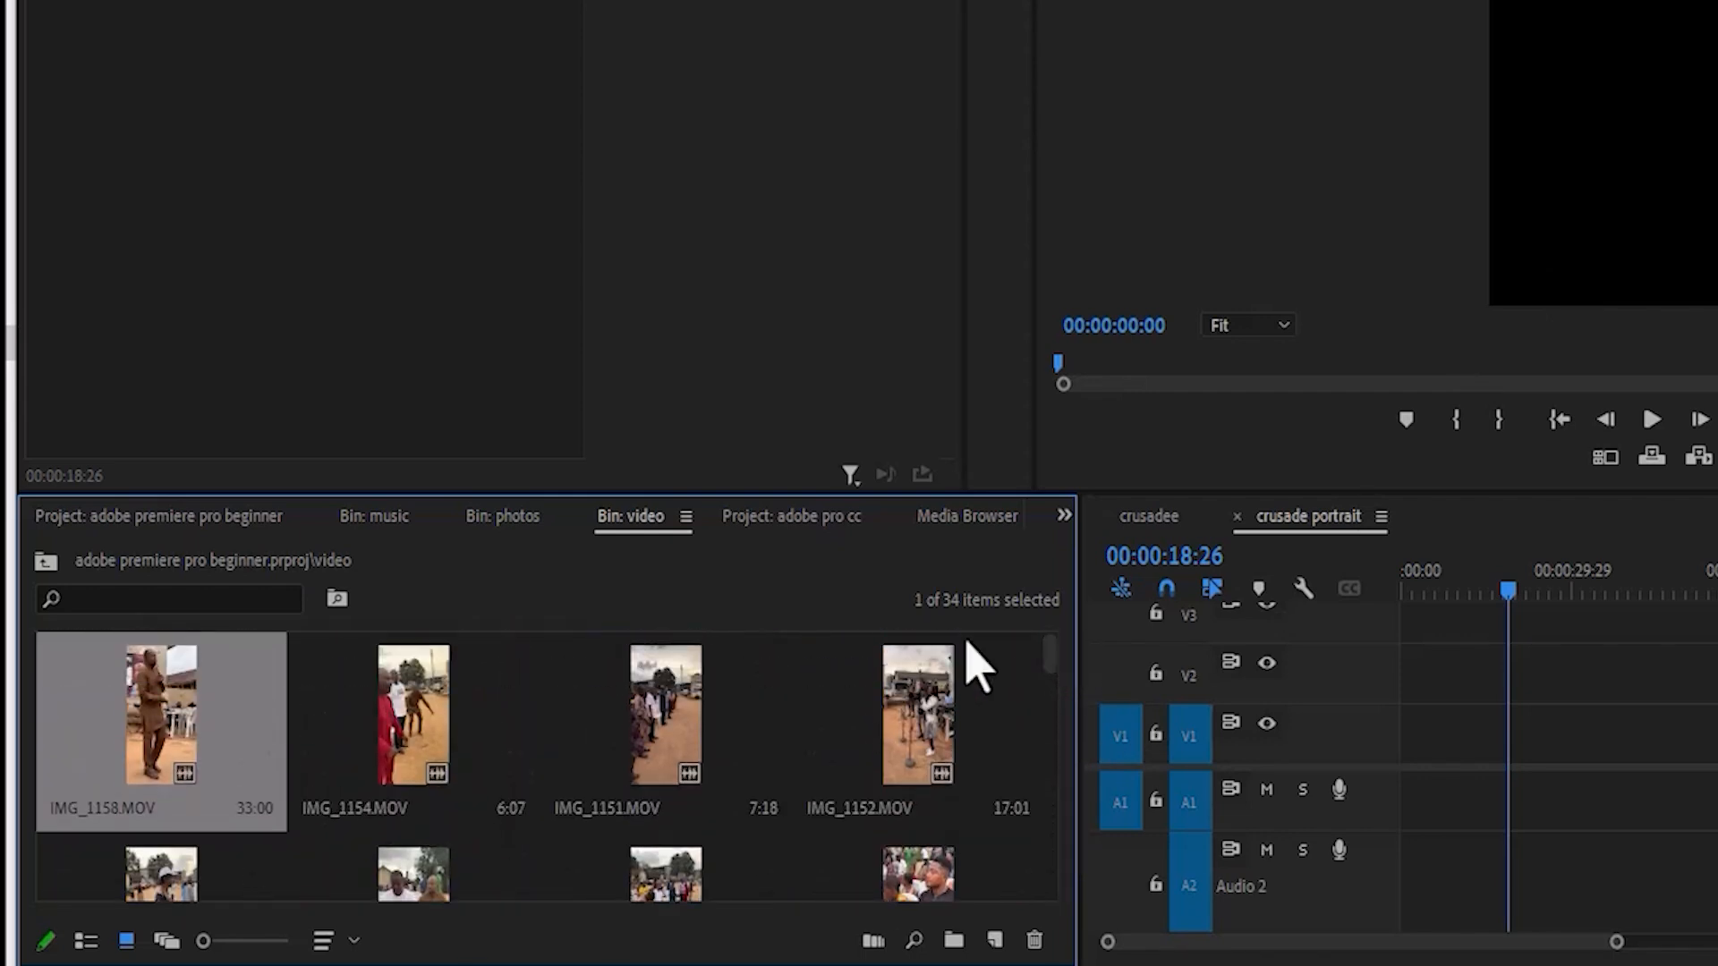
# Step: Load IMG_1158.MOV into the Source Monitor and play its opening seconds from the very start
pyautogui.doubleClick(183, 729)
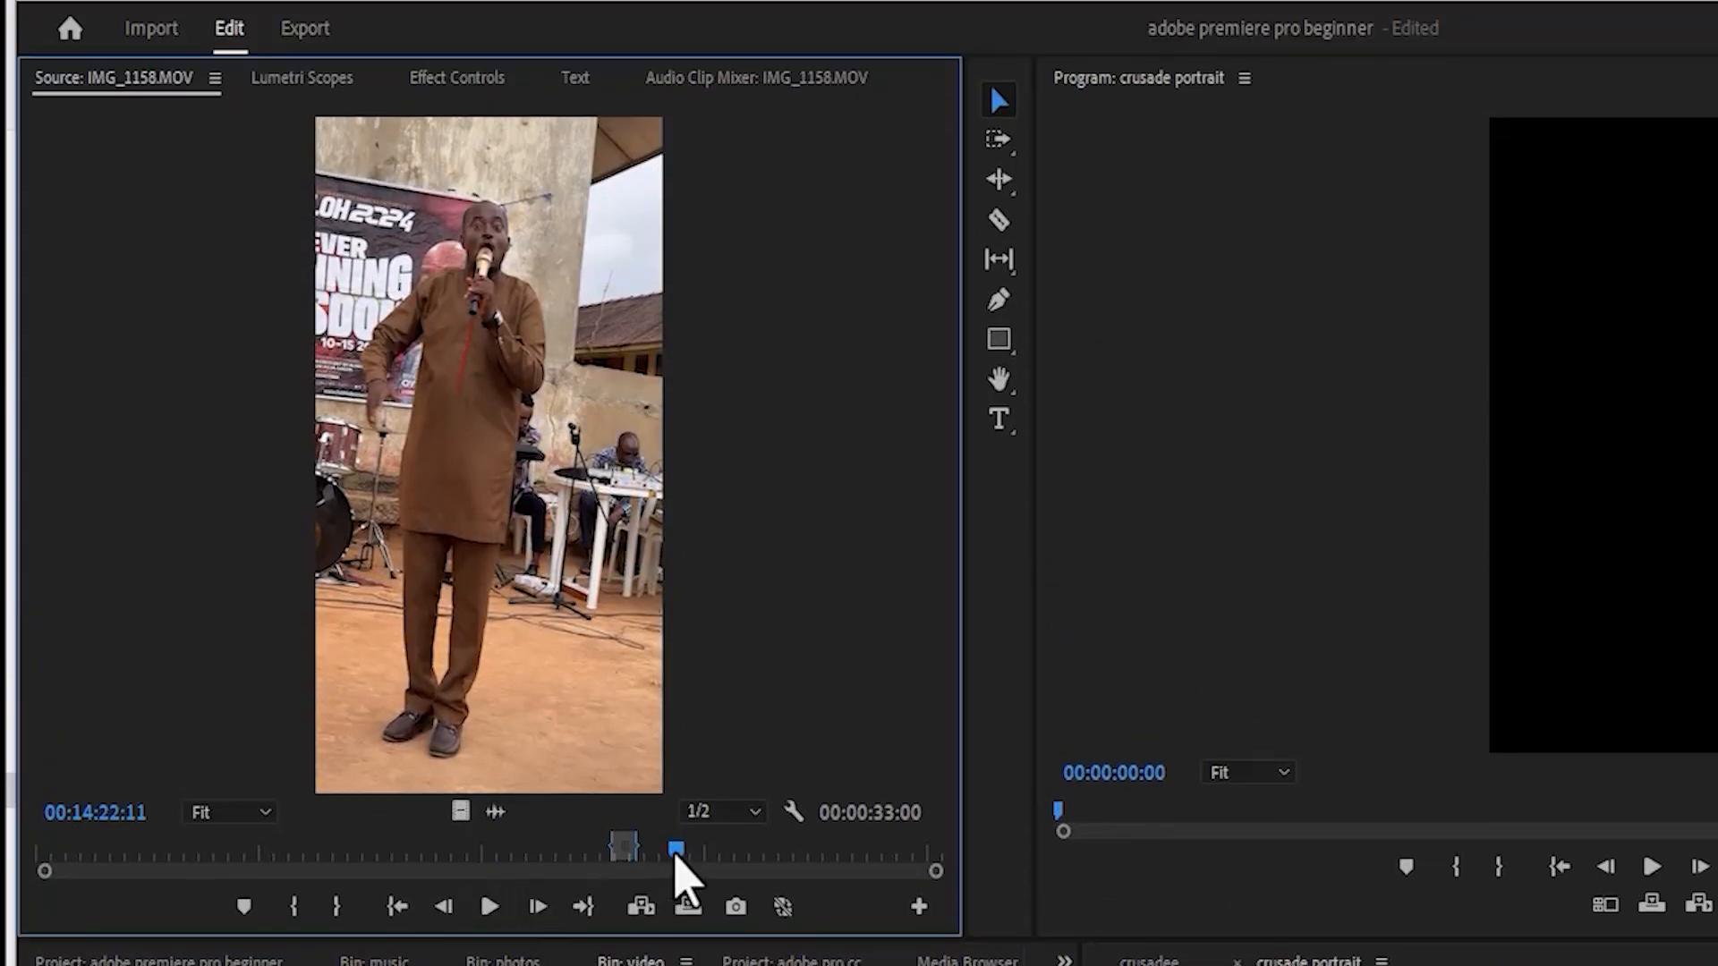
pyautogui.moveTo(678, 875); pyautogui.dragTo(11, 901)
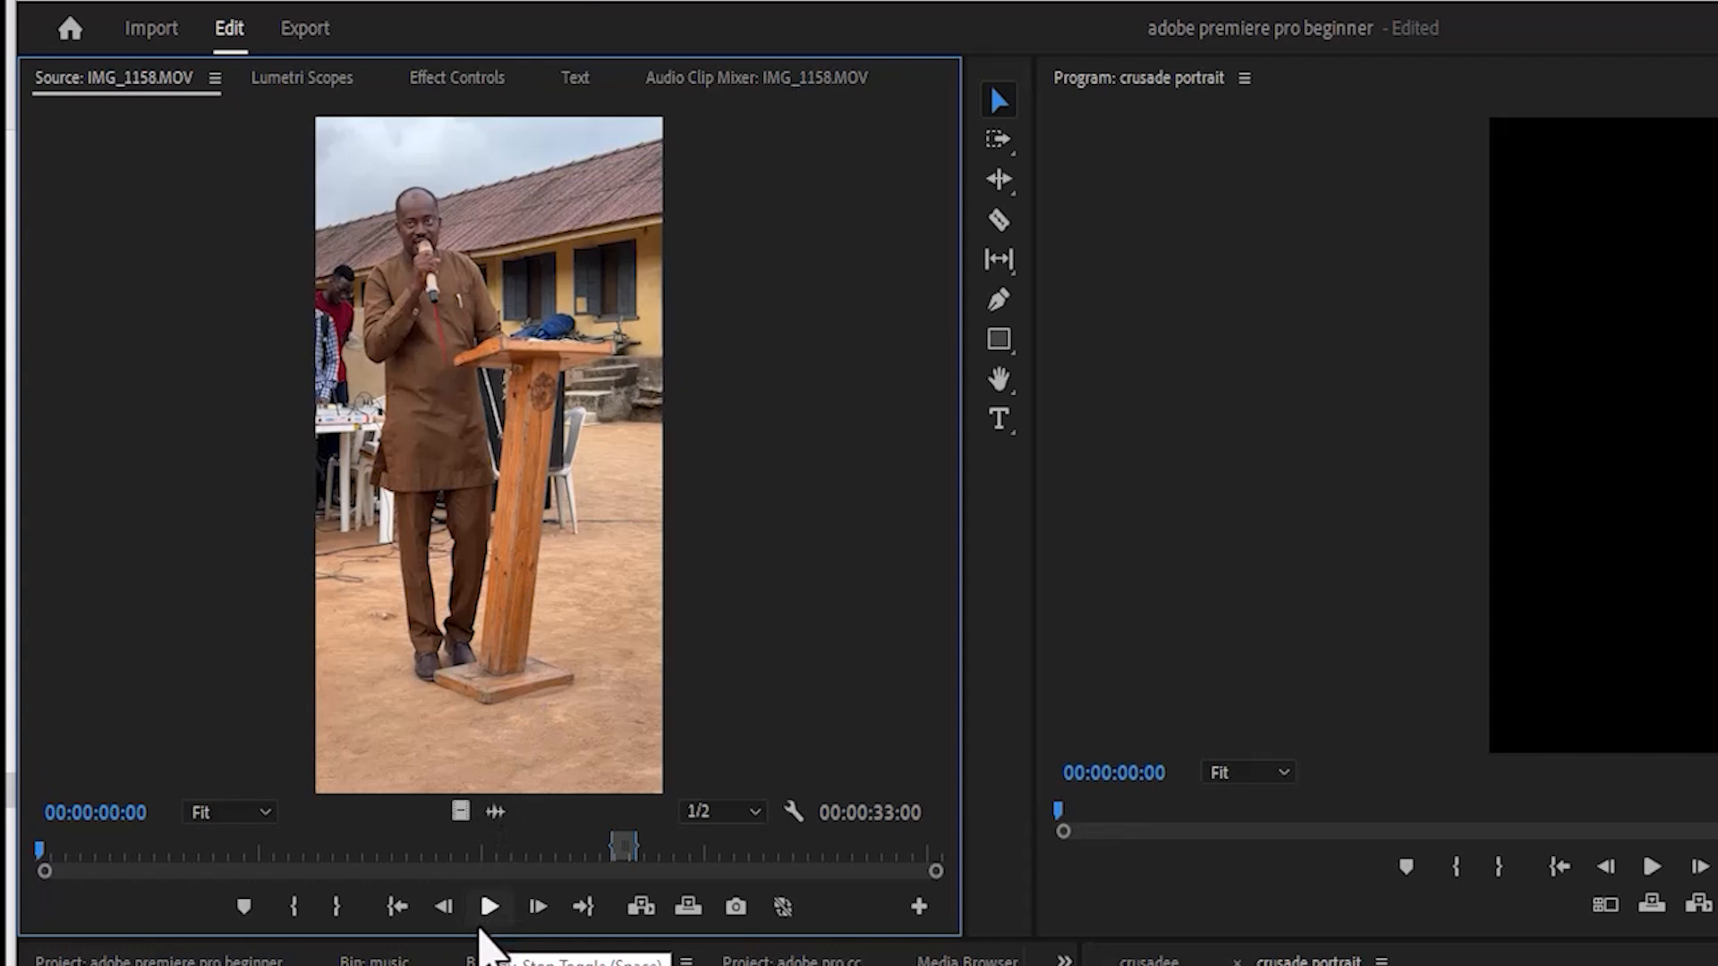
pyautogui.click(486, 914)
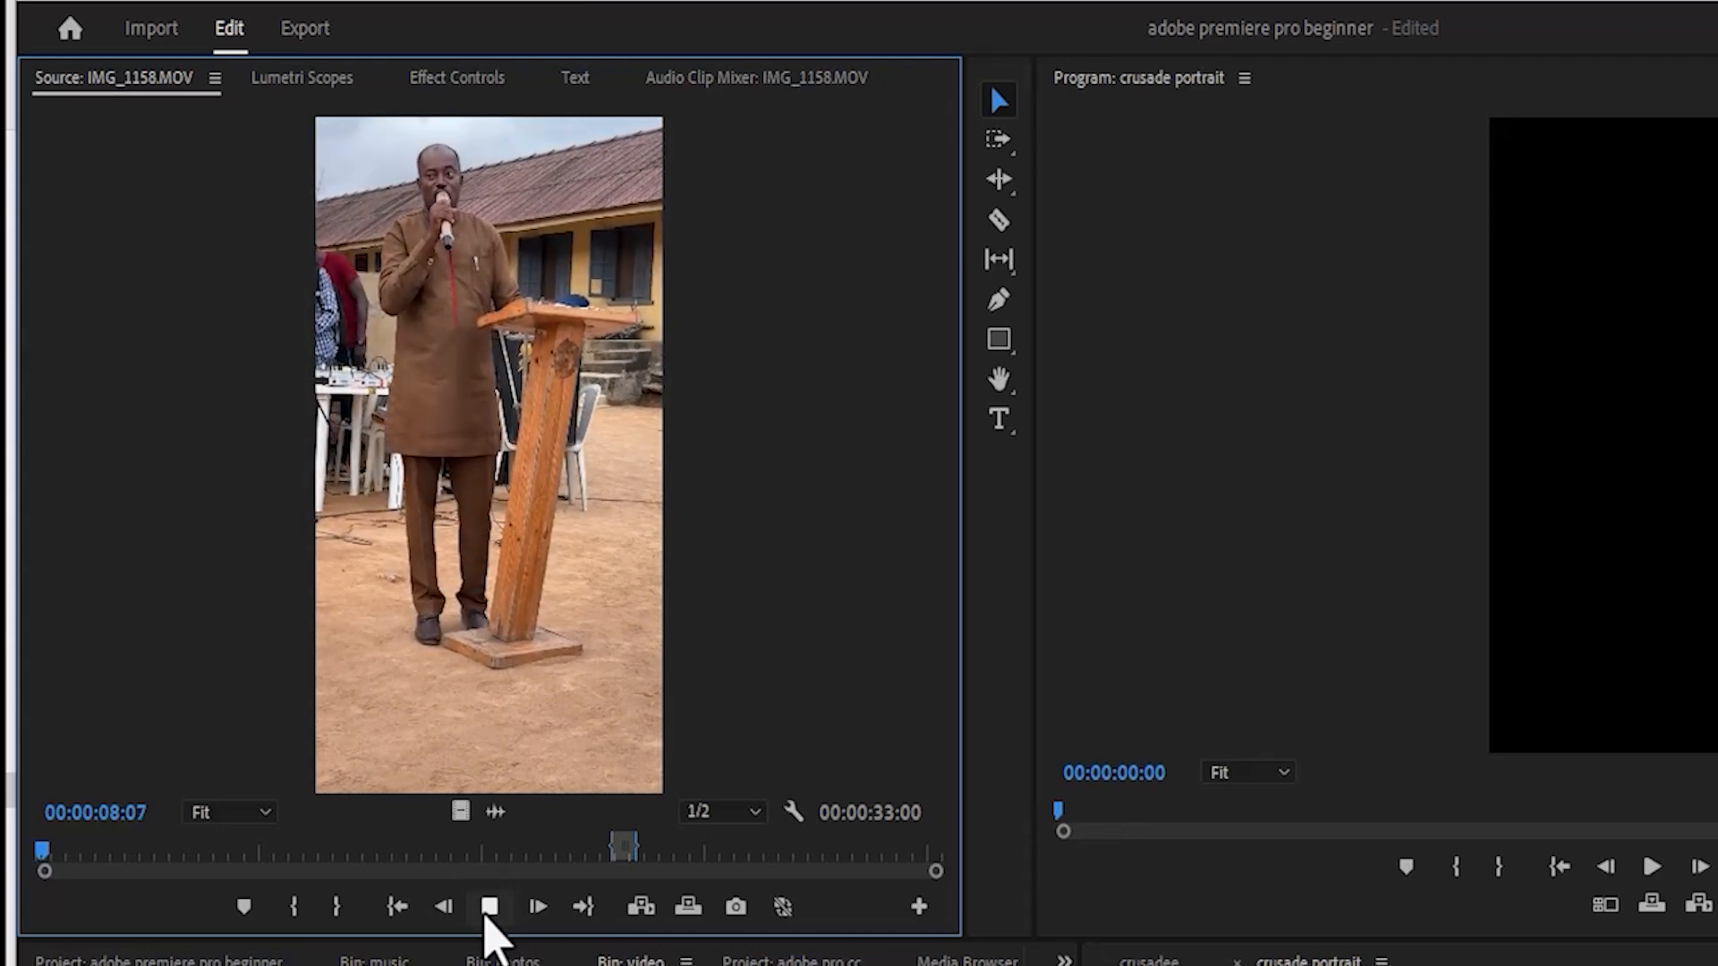
pyautogui.click(487, 908)
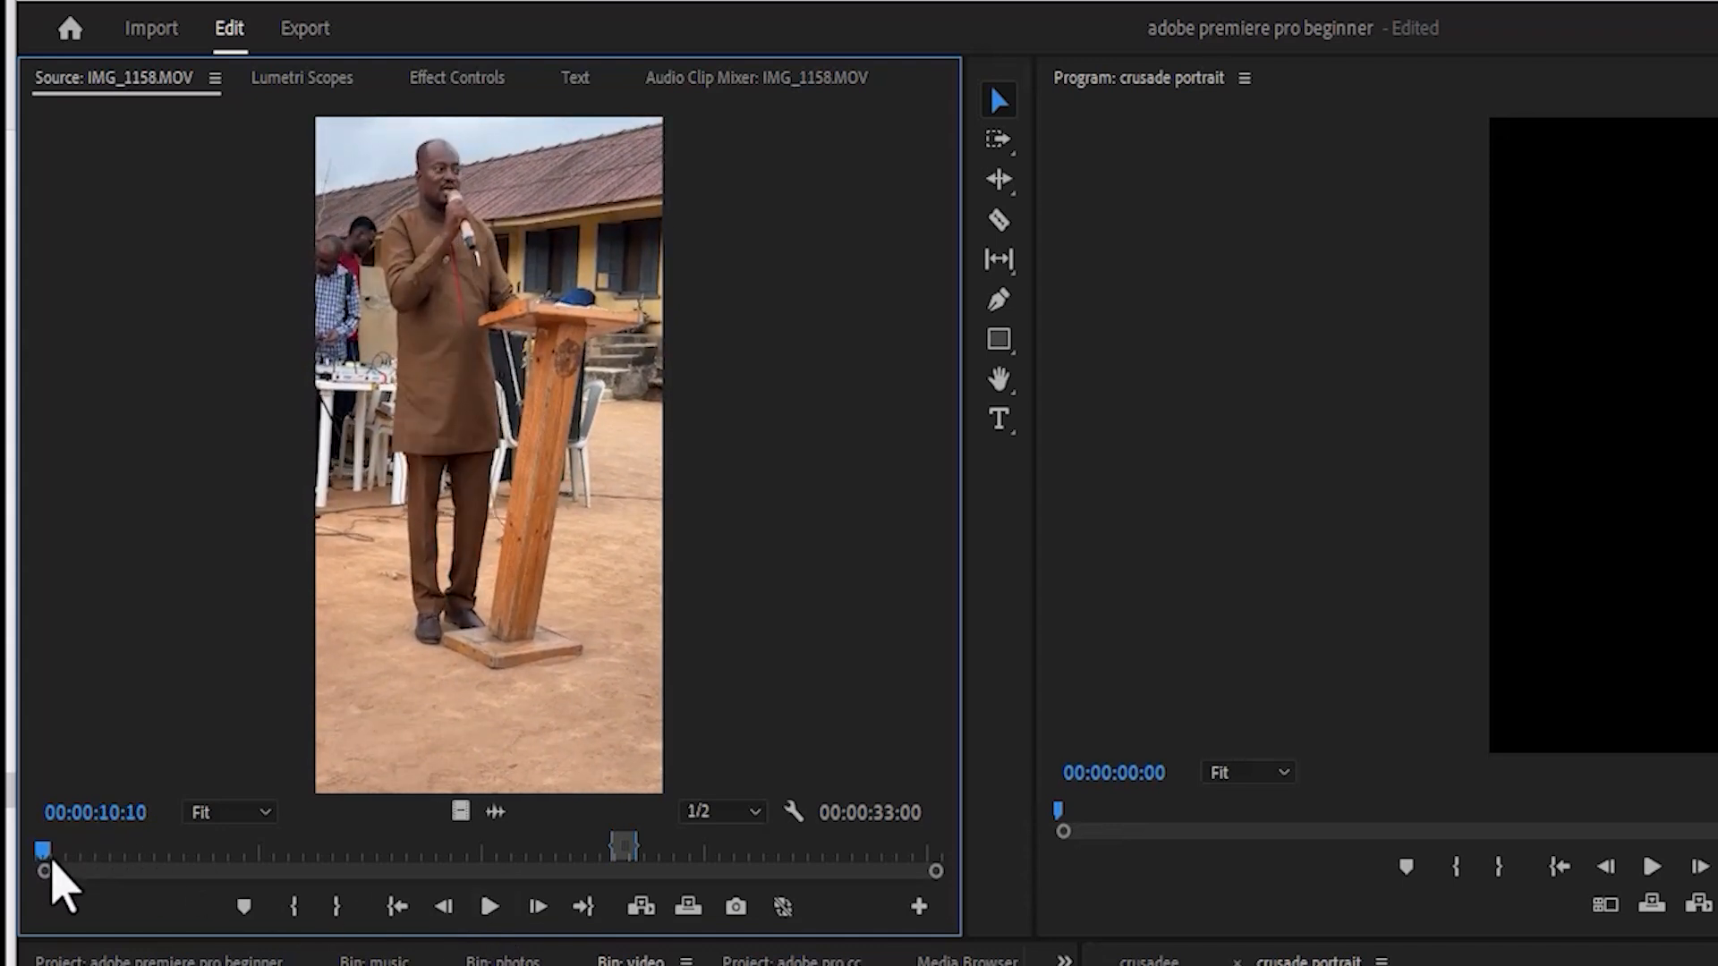
# Step: Replay the source clip from near its start and set its Out point at 00:00:09:09
pyautogui.click(40, 858)
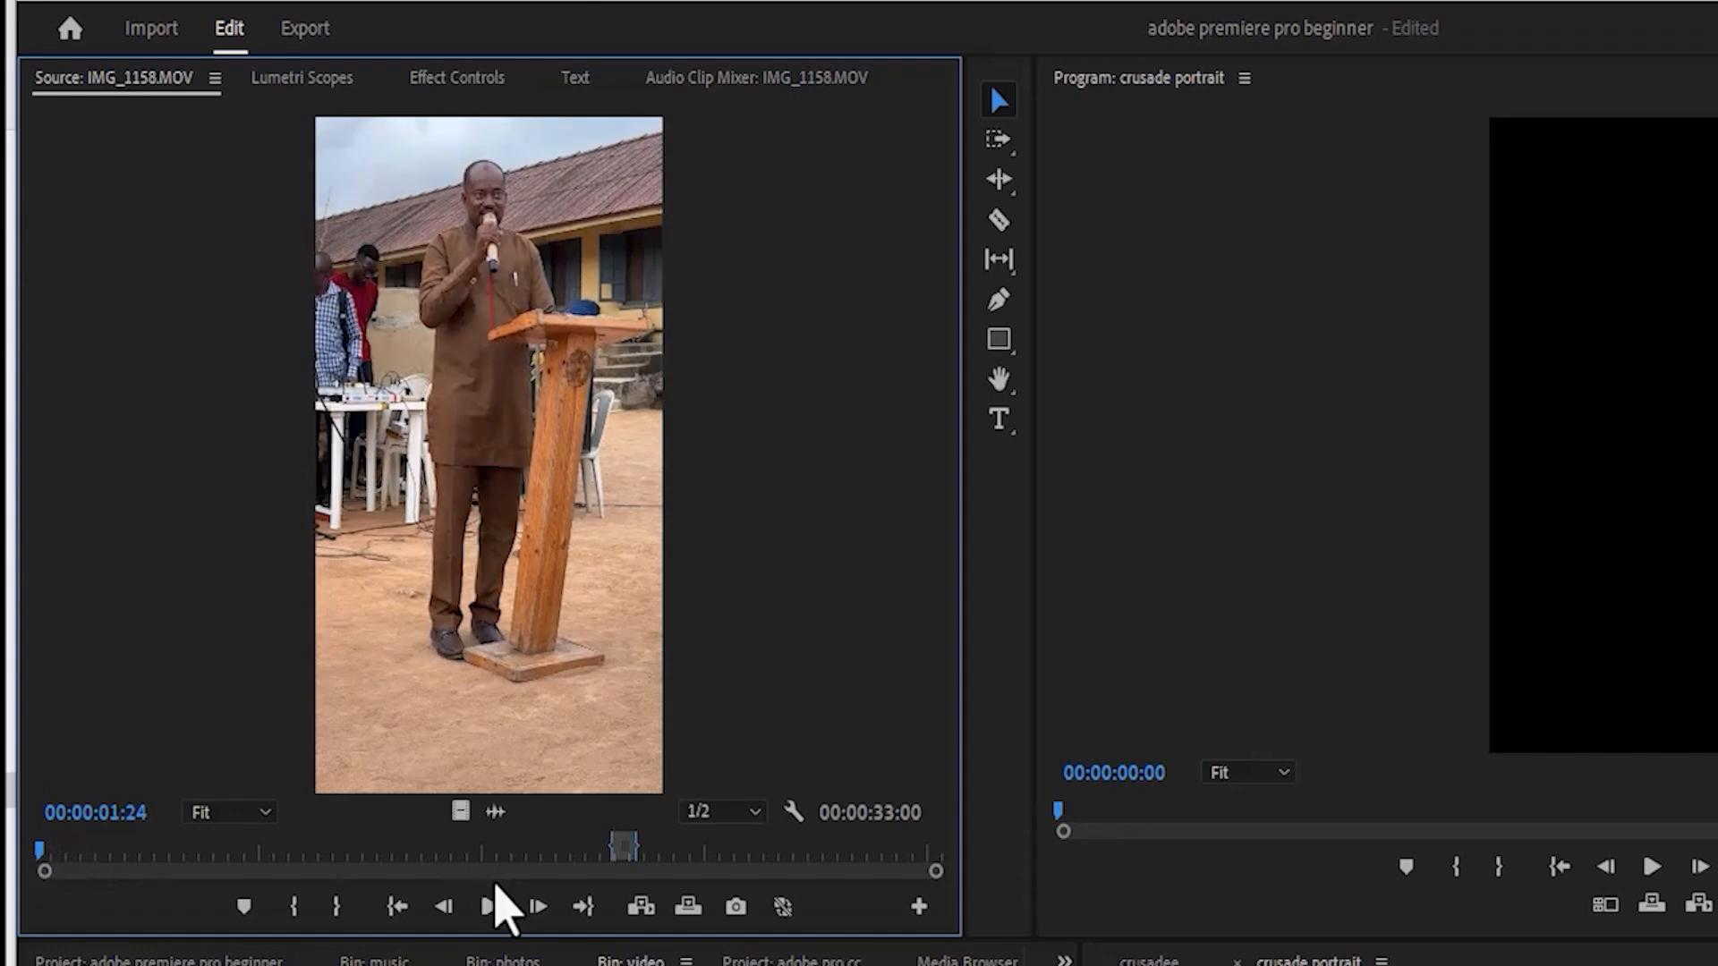
pyautogui.click(490, 906)
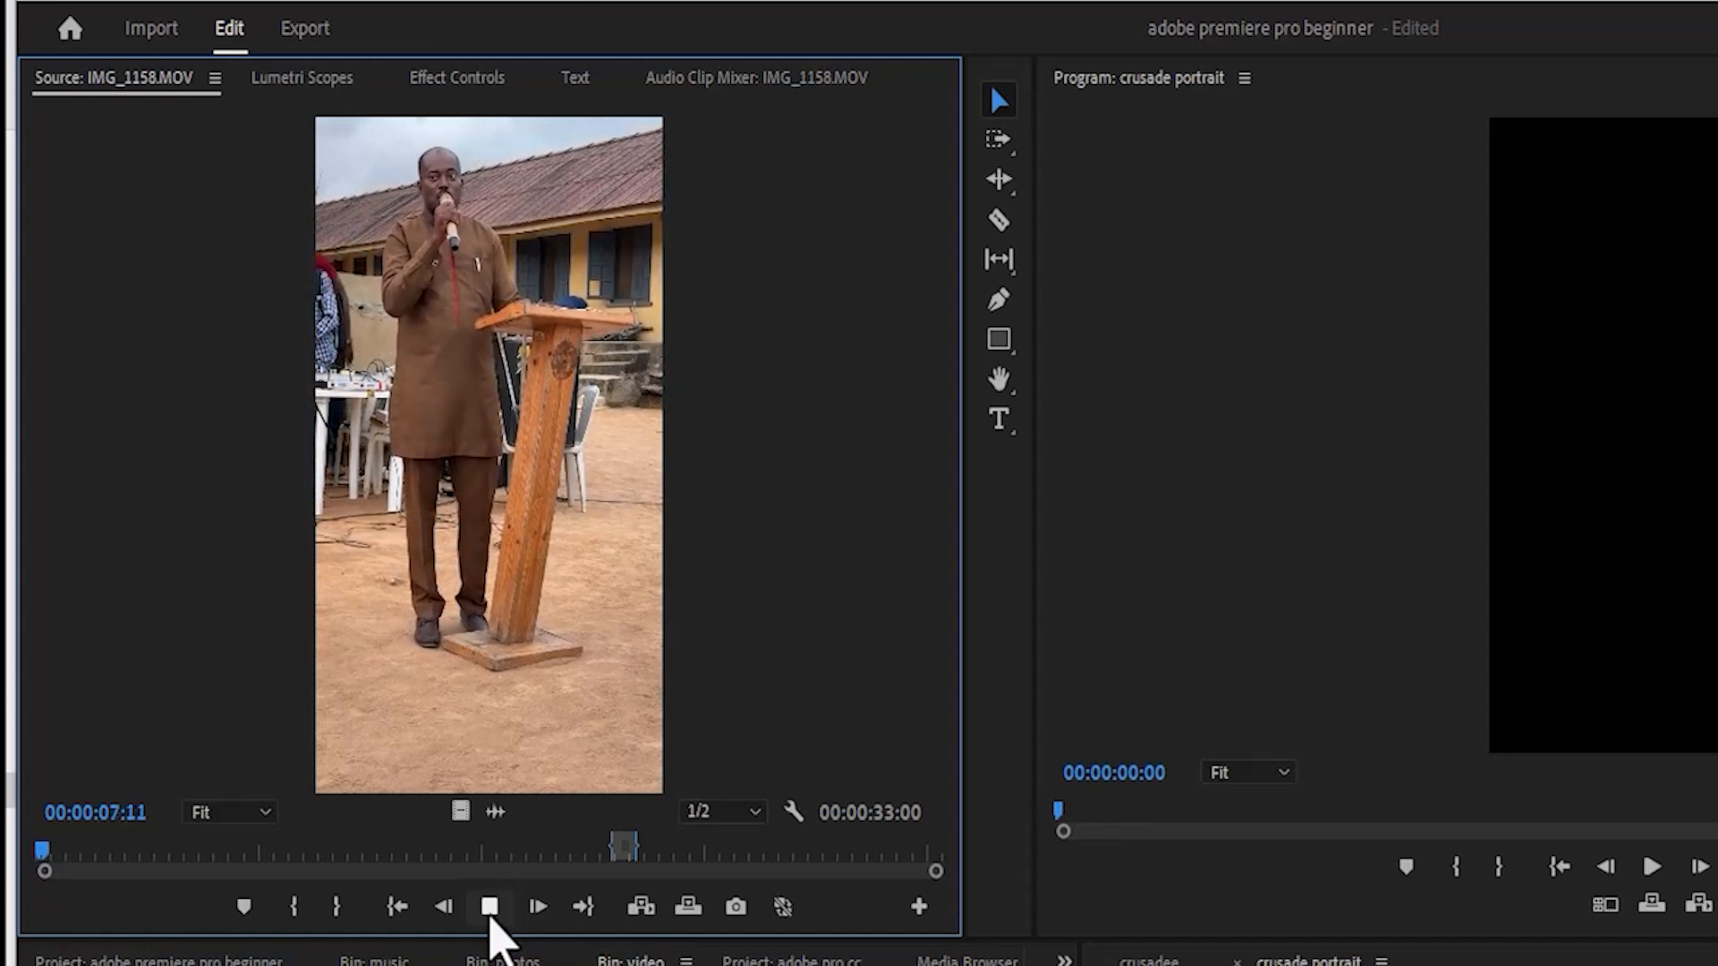
pyautogui.click(491, 920)
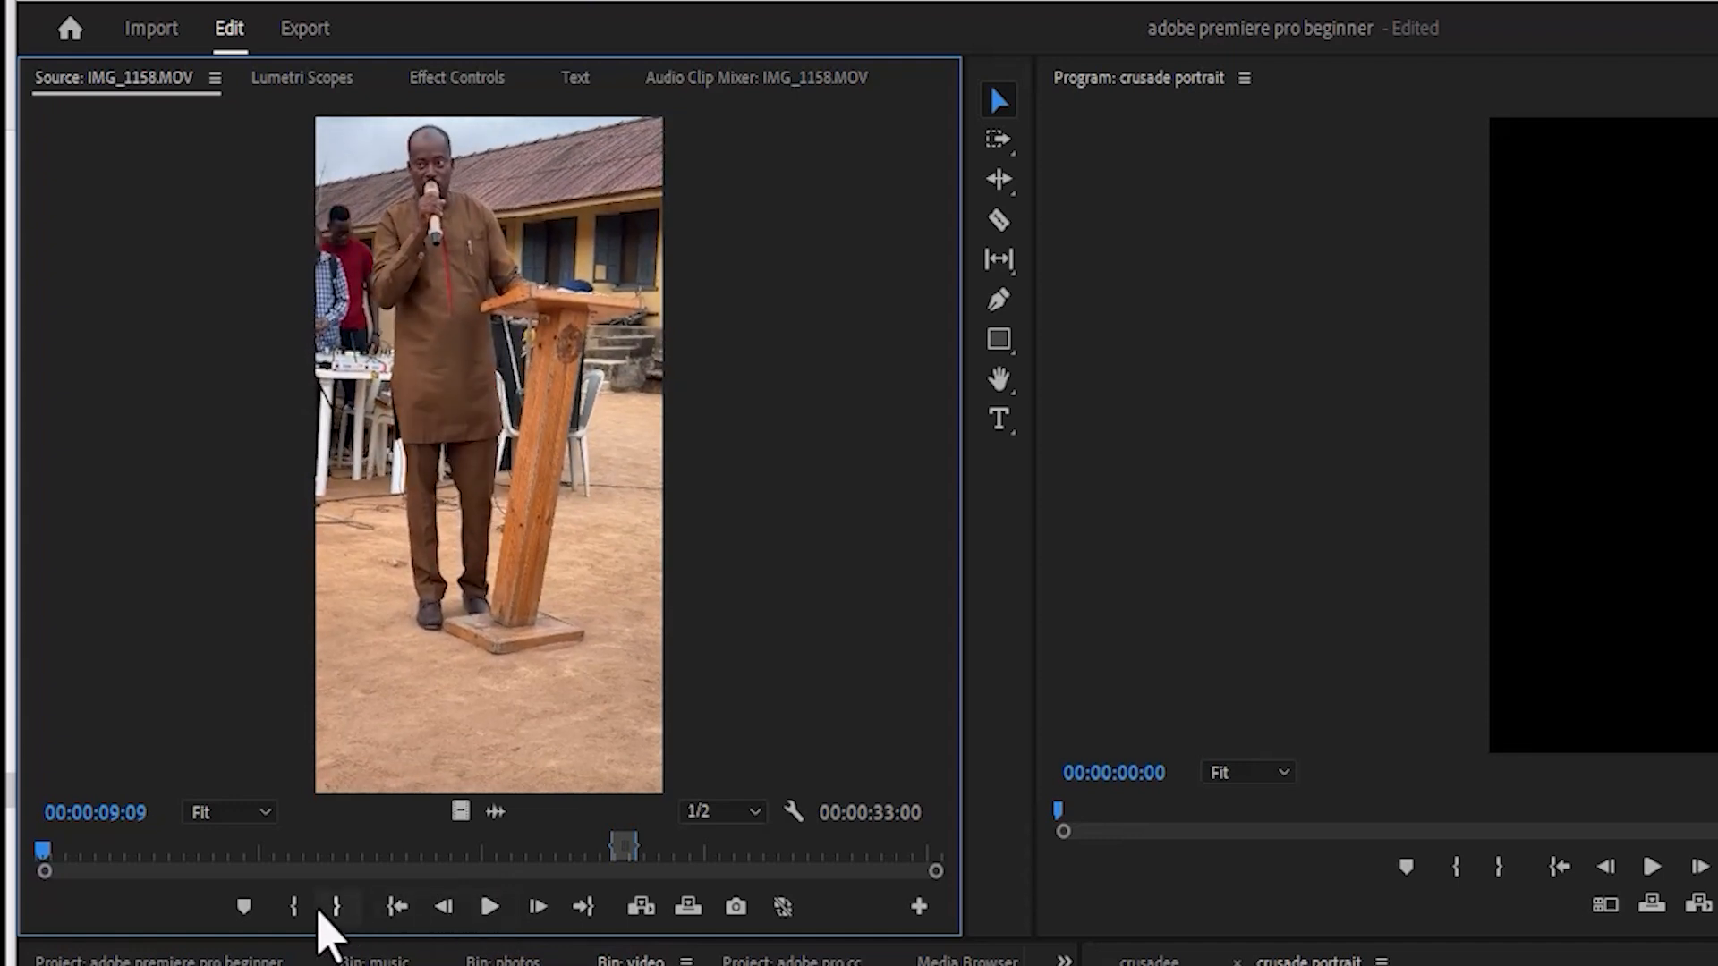
pyautogui.click(334, 909)
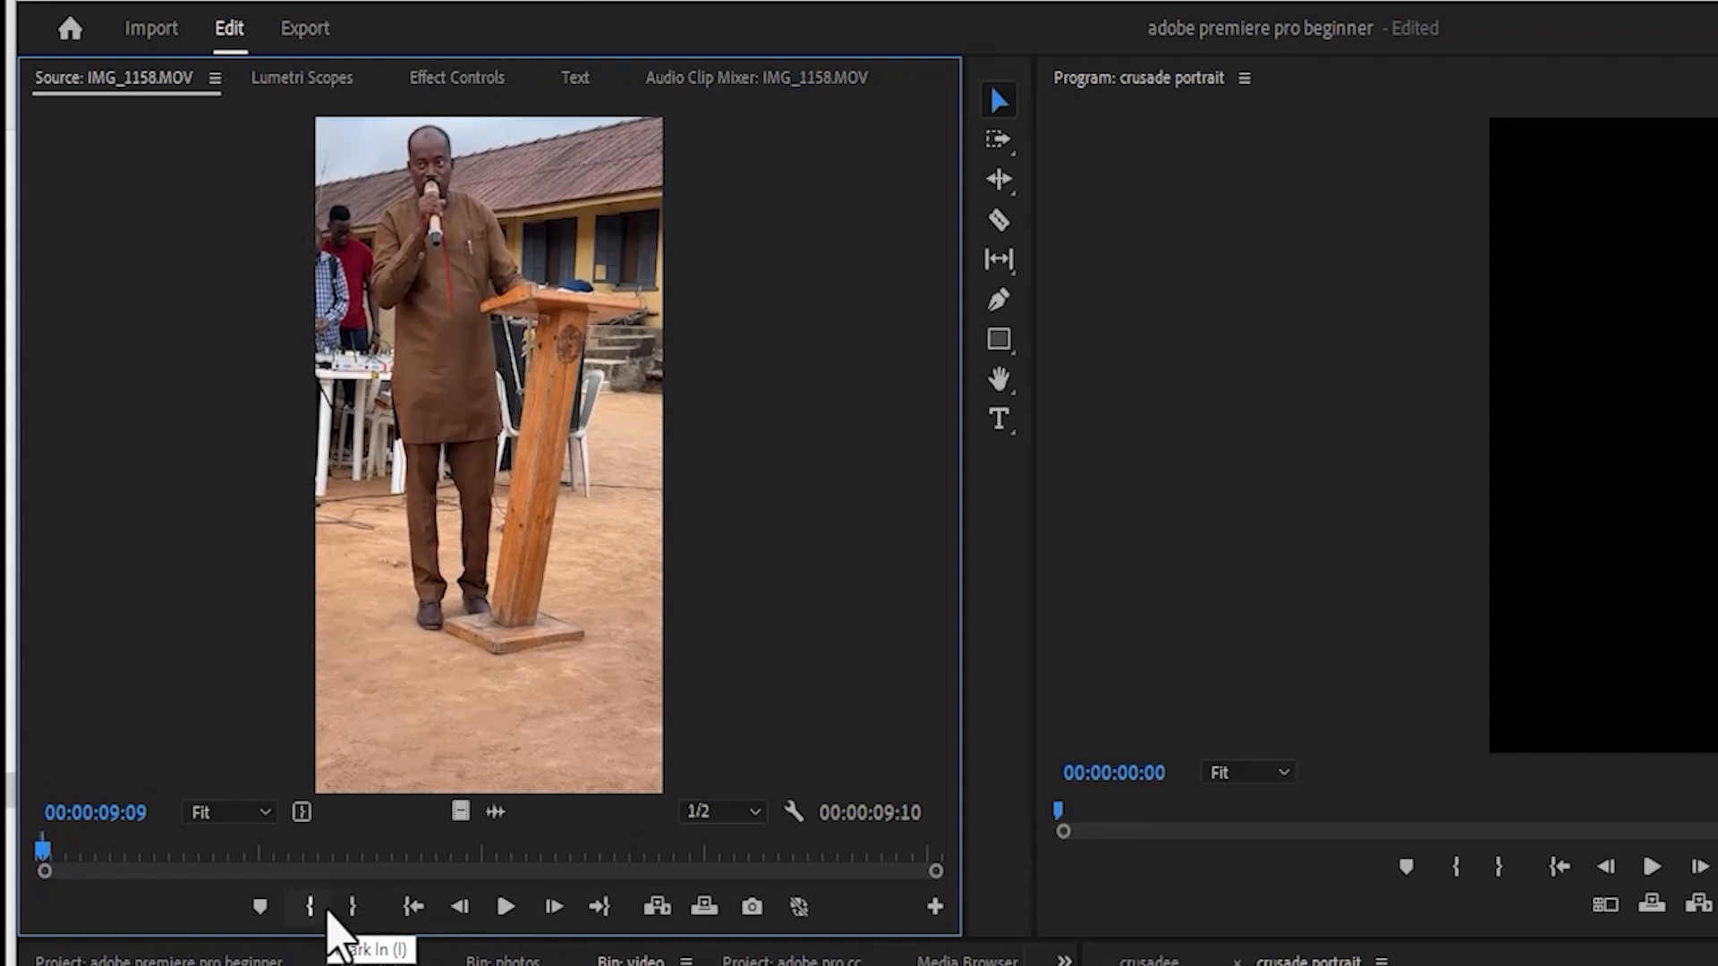
pyautogui.press('o')
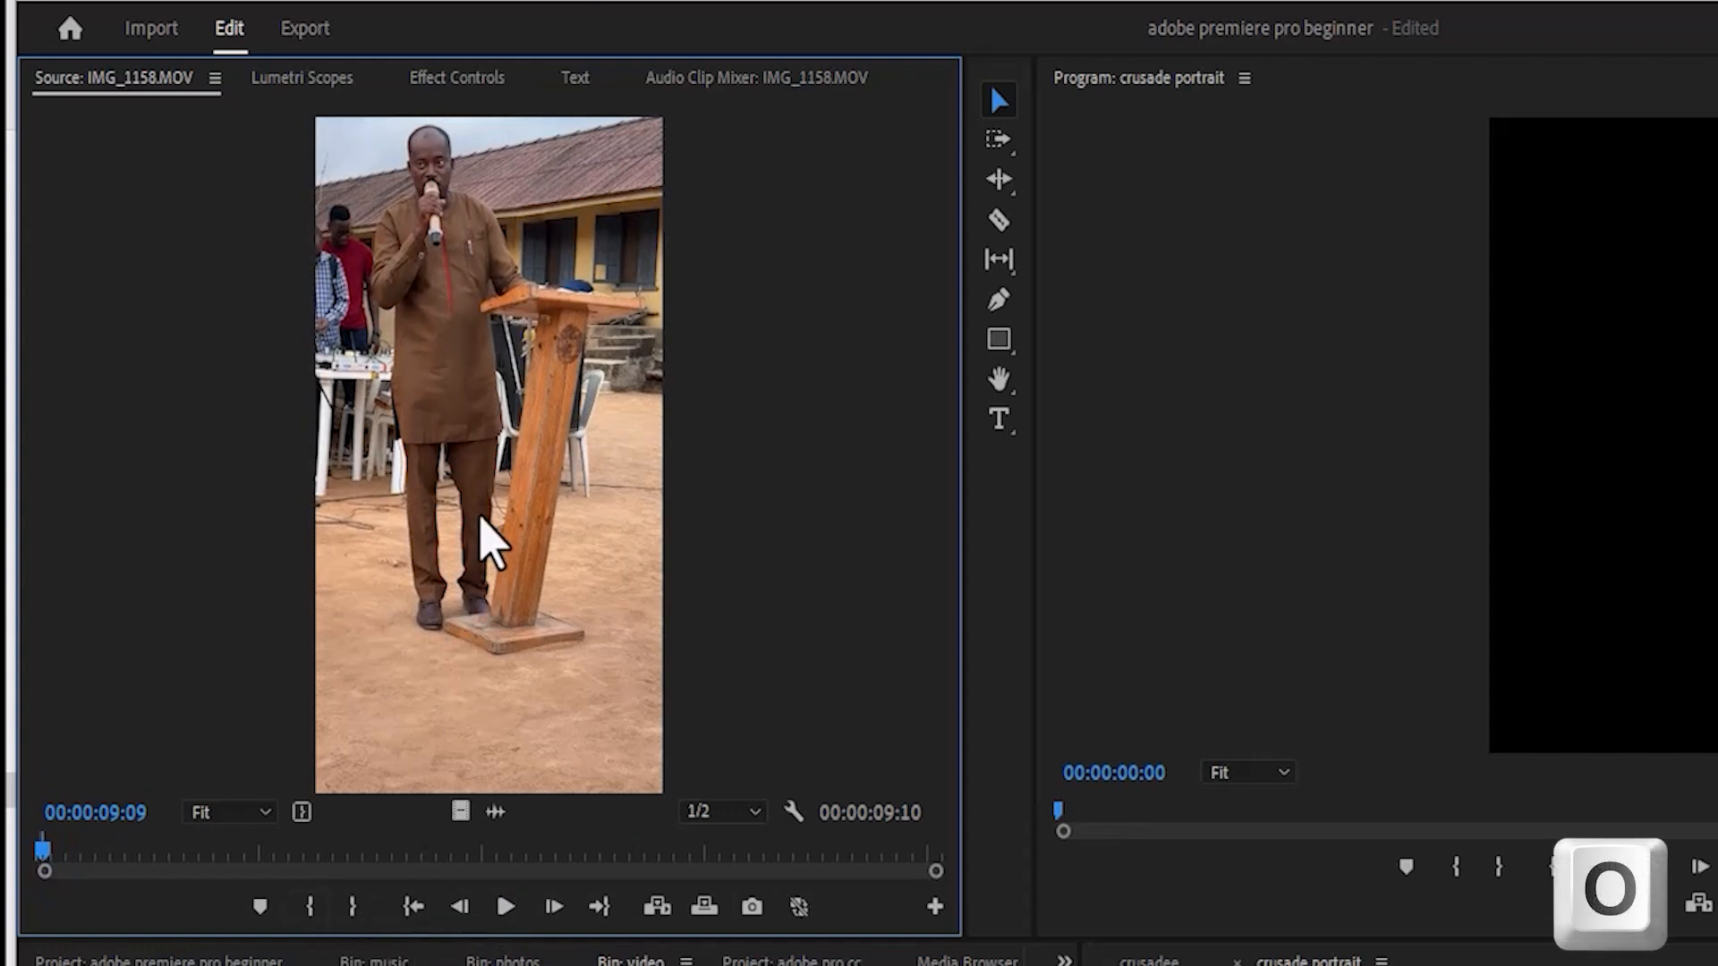
# Step: Place the marked section at the start of V1 and A1 in the crusade portrait sequence and play it back
pyautogui.moveTo(481, 479); pyautogui.dragTo(1286, 965)
pyautogui.moveTo(608, 635); pyautogui.dragTo(734, 872)
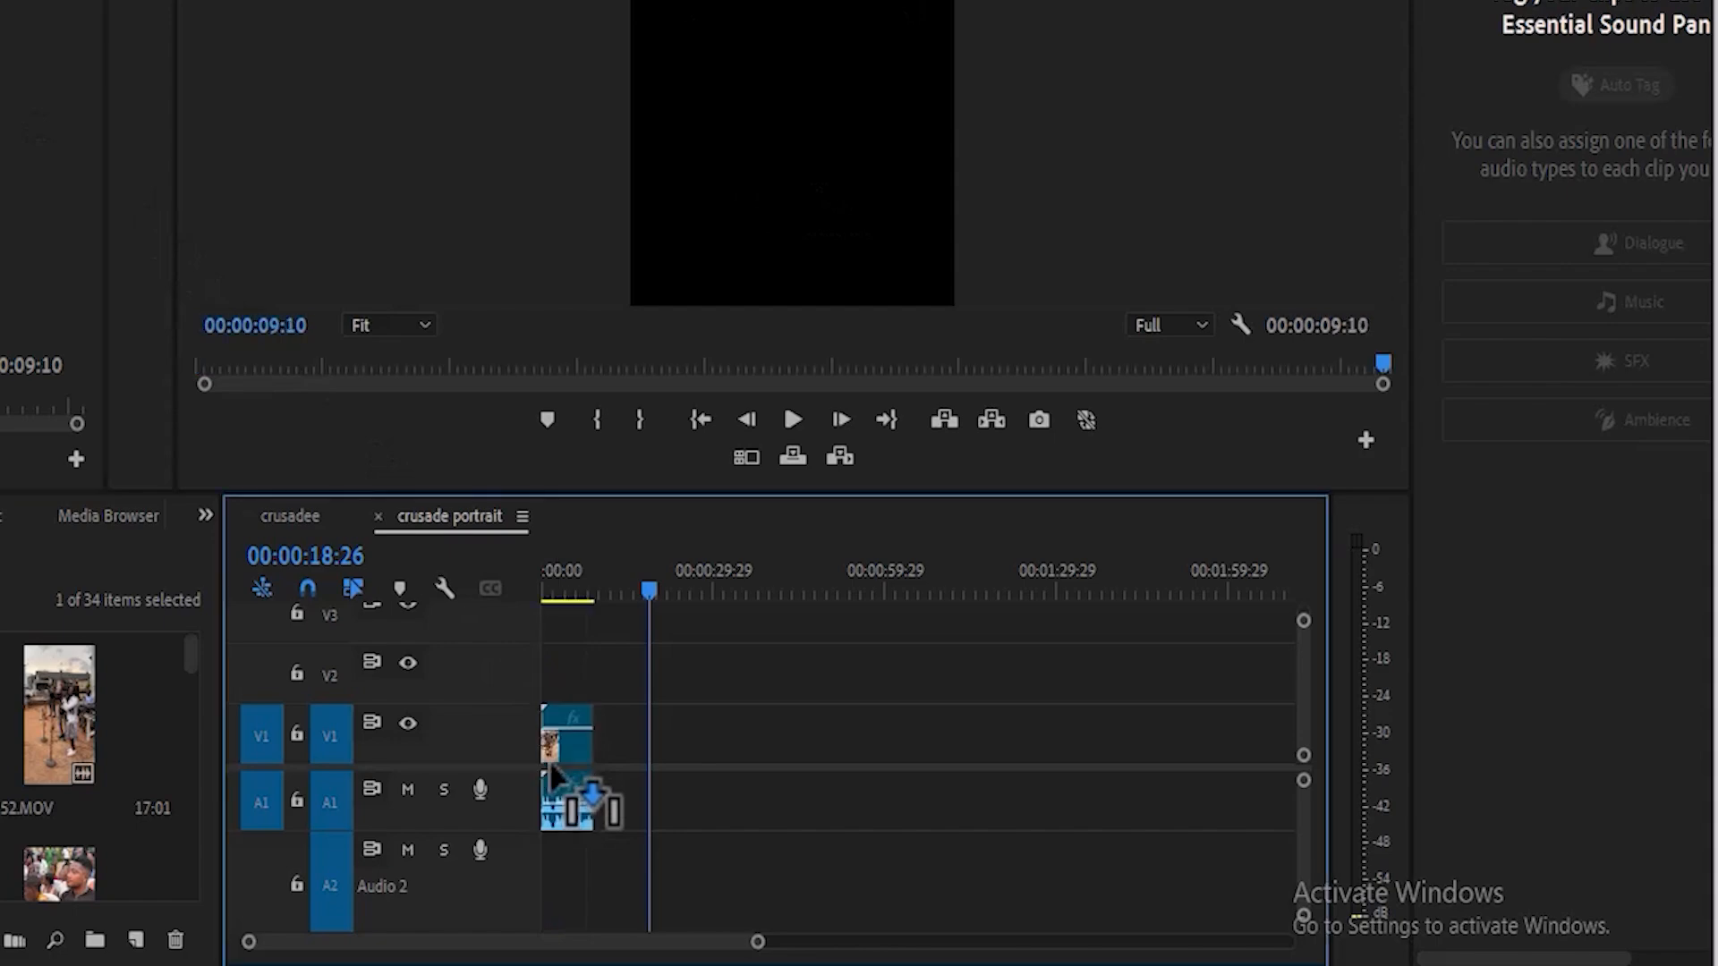
pyautogui.moveTo(549, 767); pyautogui.dragTo(555, 770)
pyautogui.press('Home')
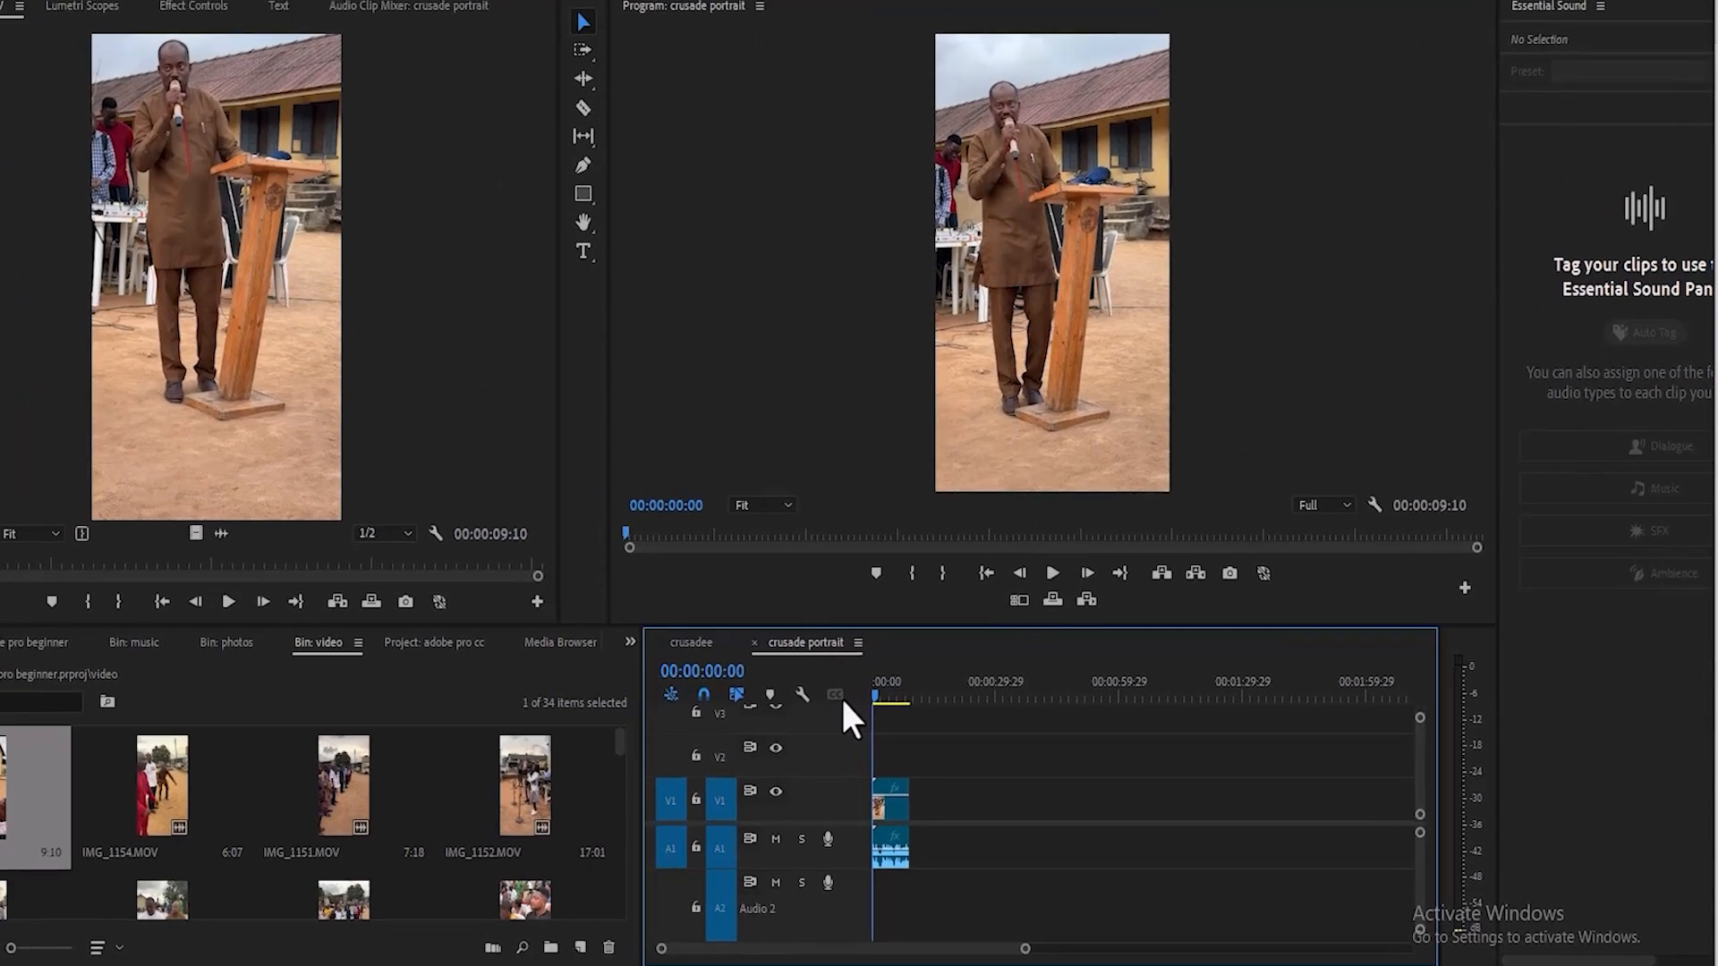
pyautogui.press('space')
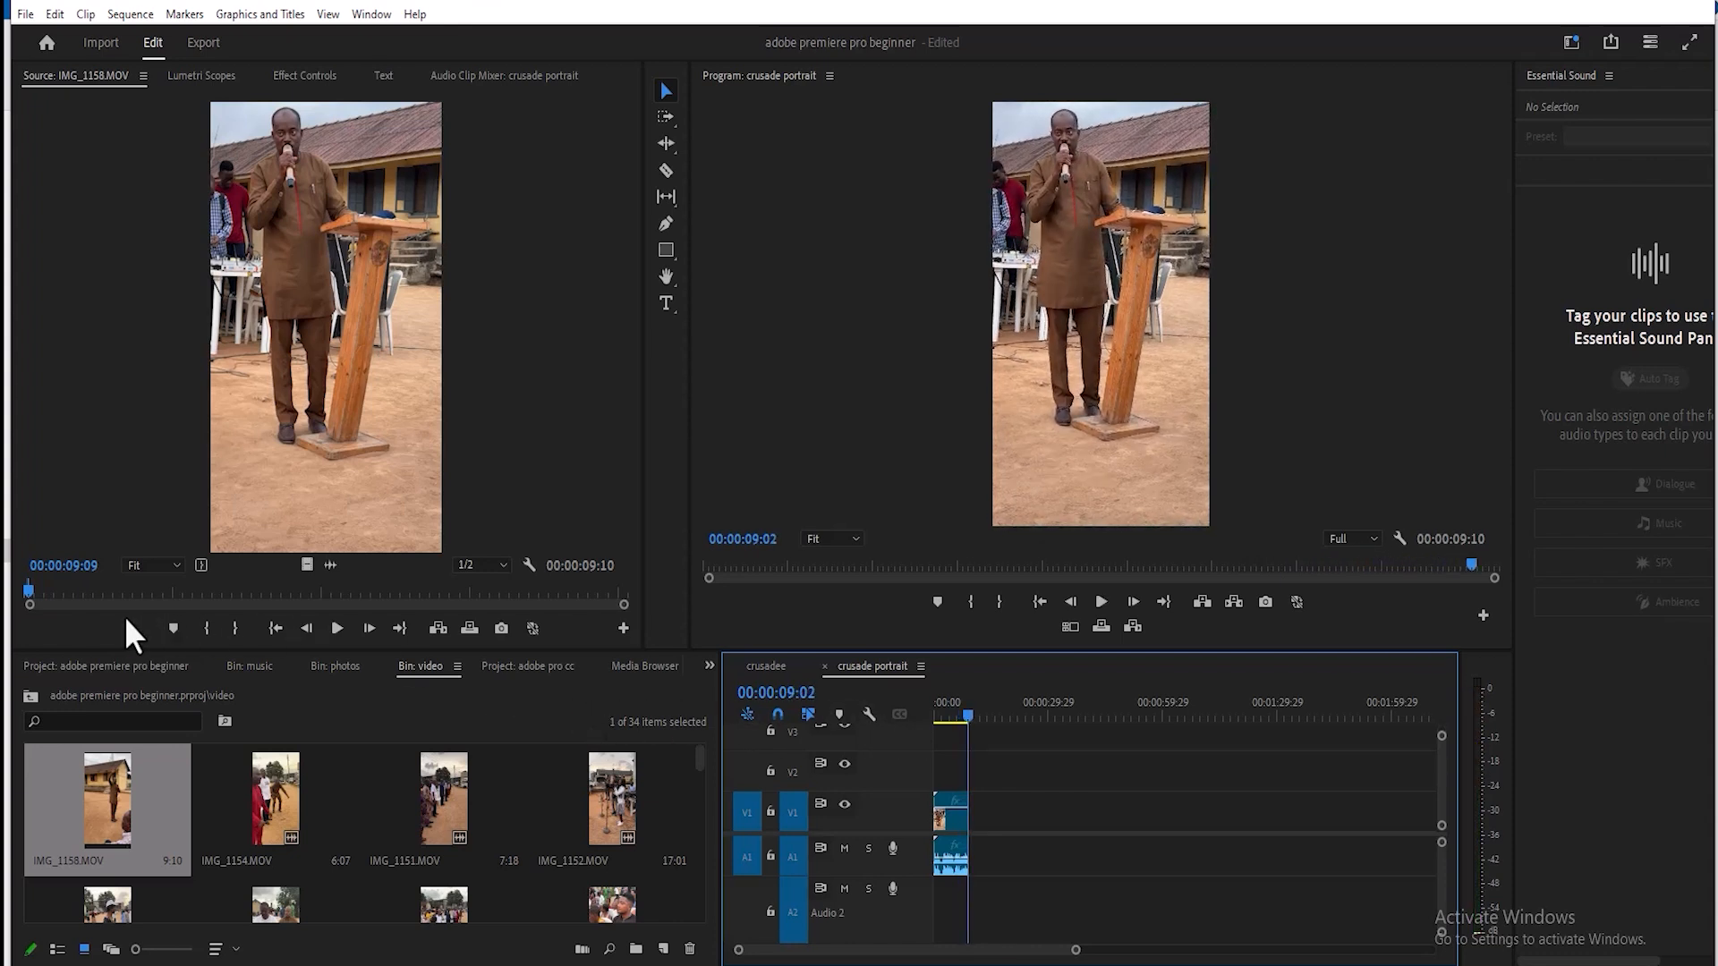
# Step: Go to a further part of IMG_1158.MOV in the Source Monitor and set a new In point at 00:12:56:05
pyautogui.click(260, 782)
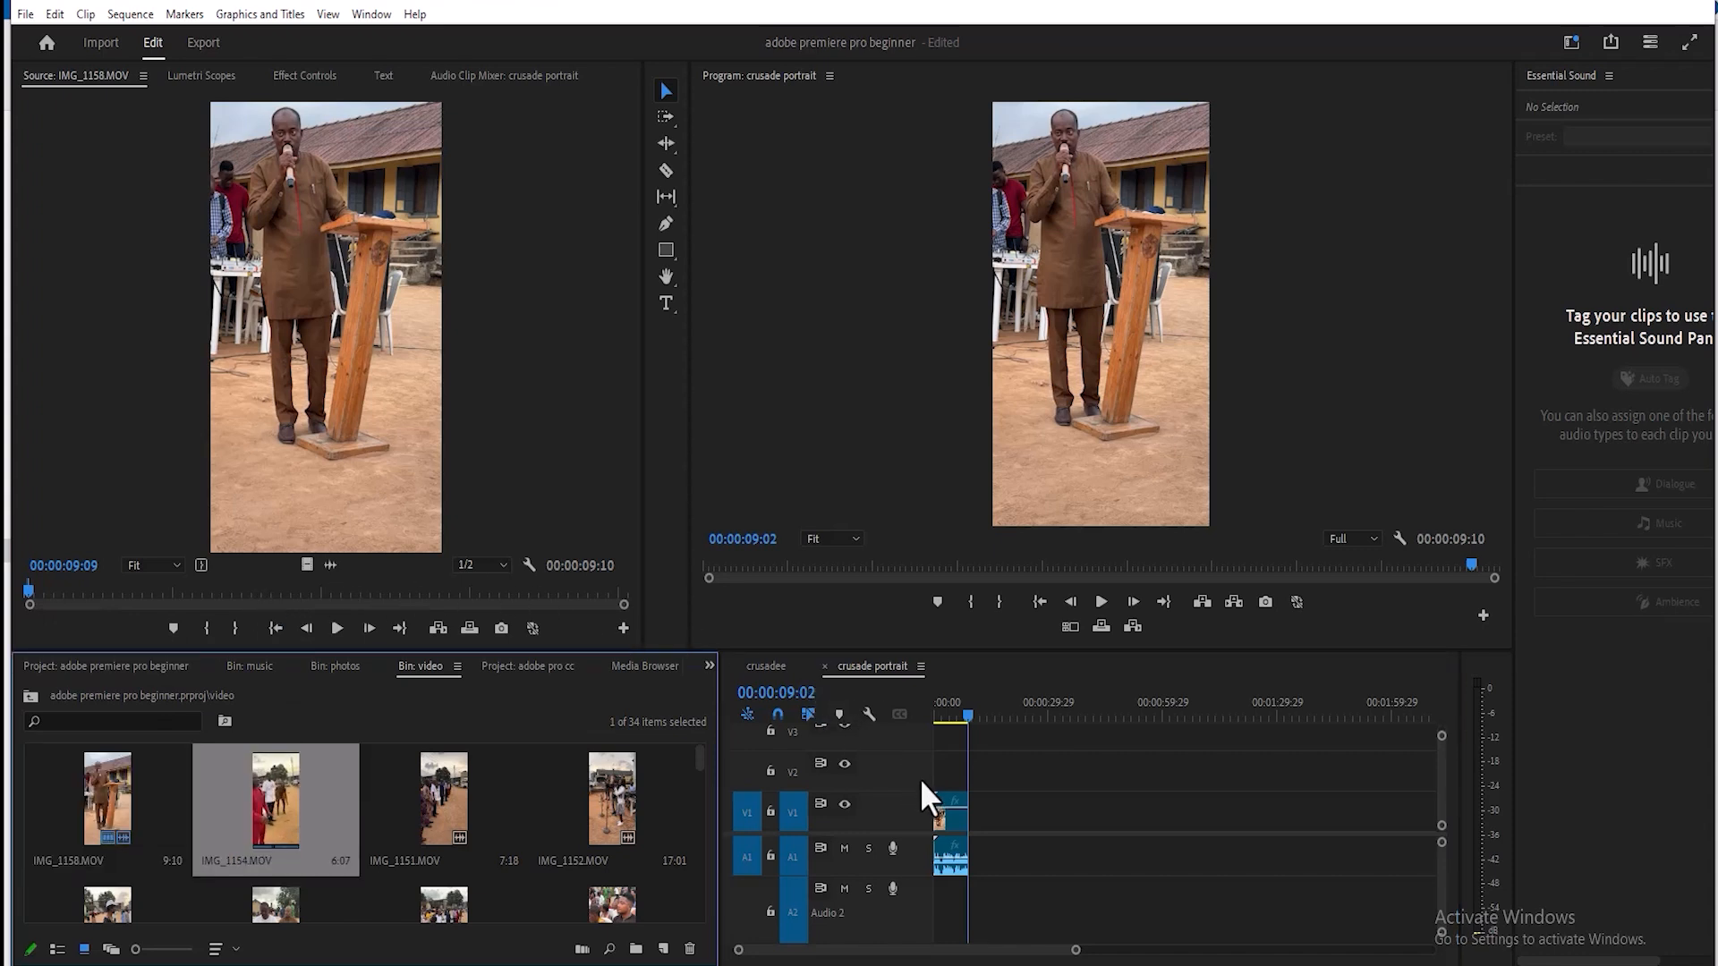
pyautogui.click(118, 782)
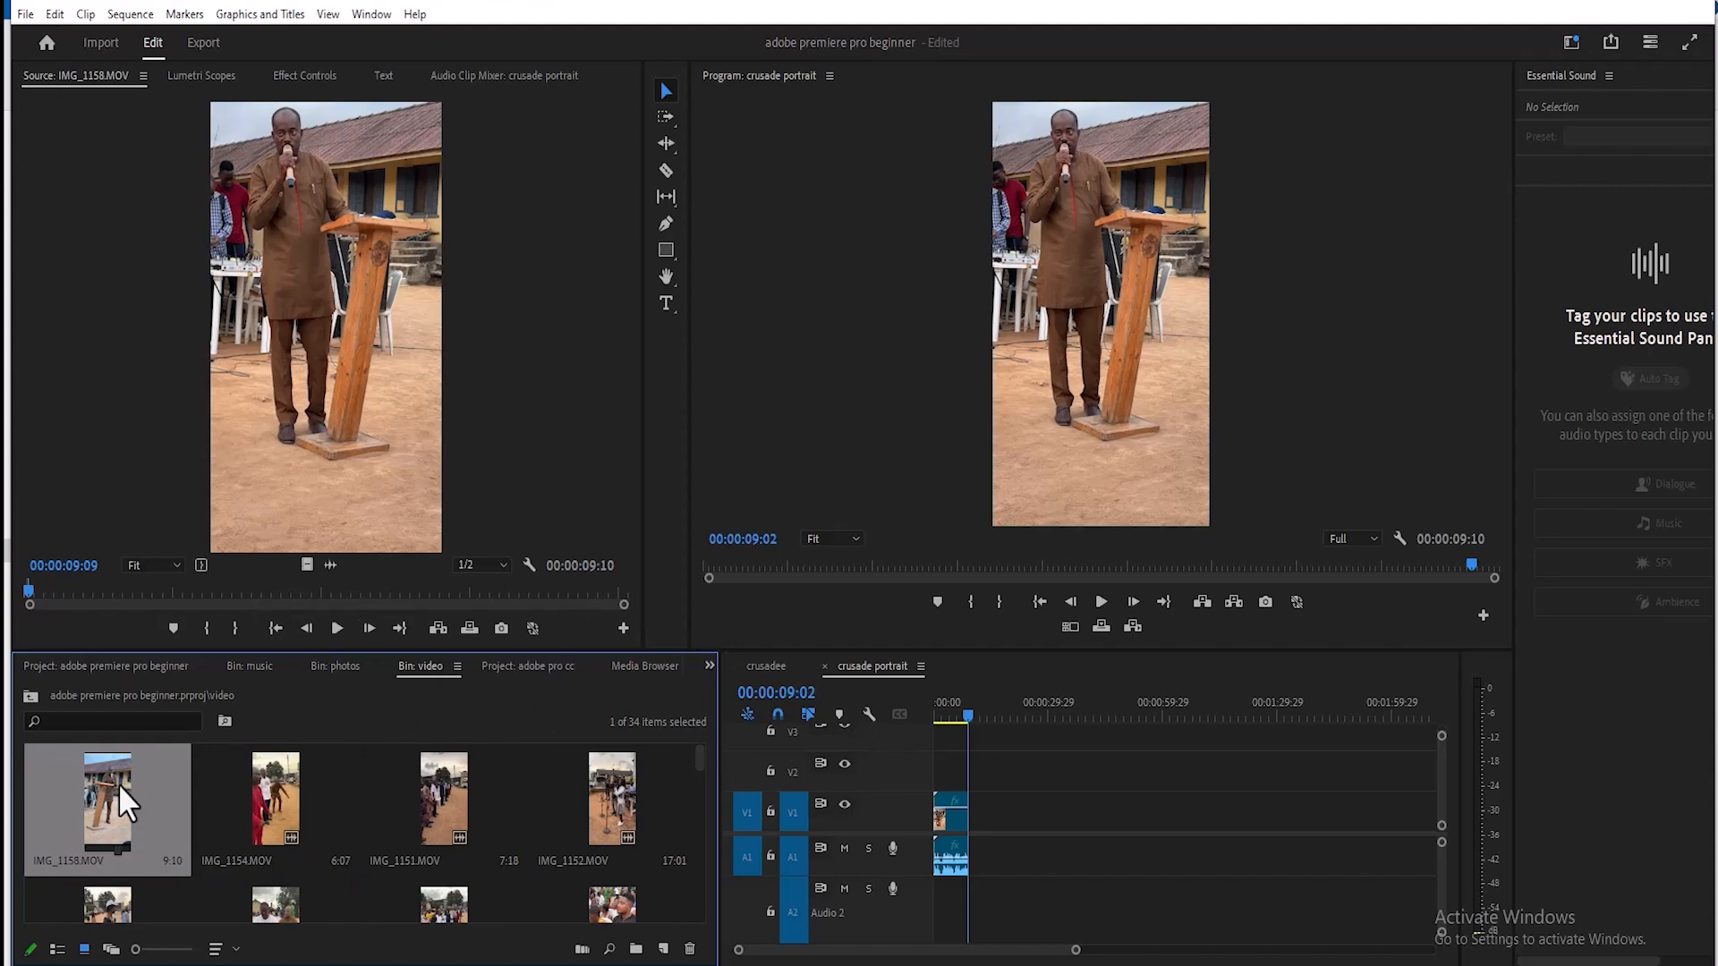
pyautogui.moveTo(28, 591); pyautogui.dragTo(138, 590)
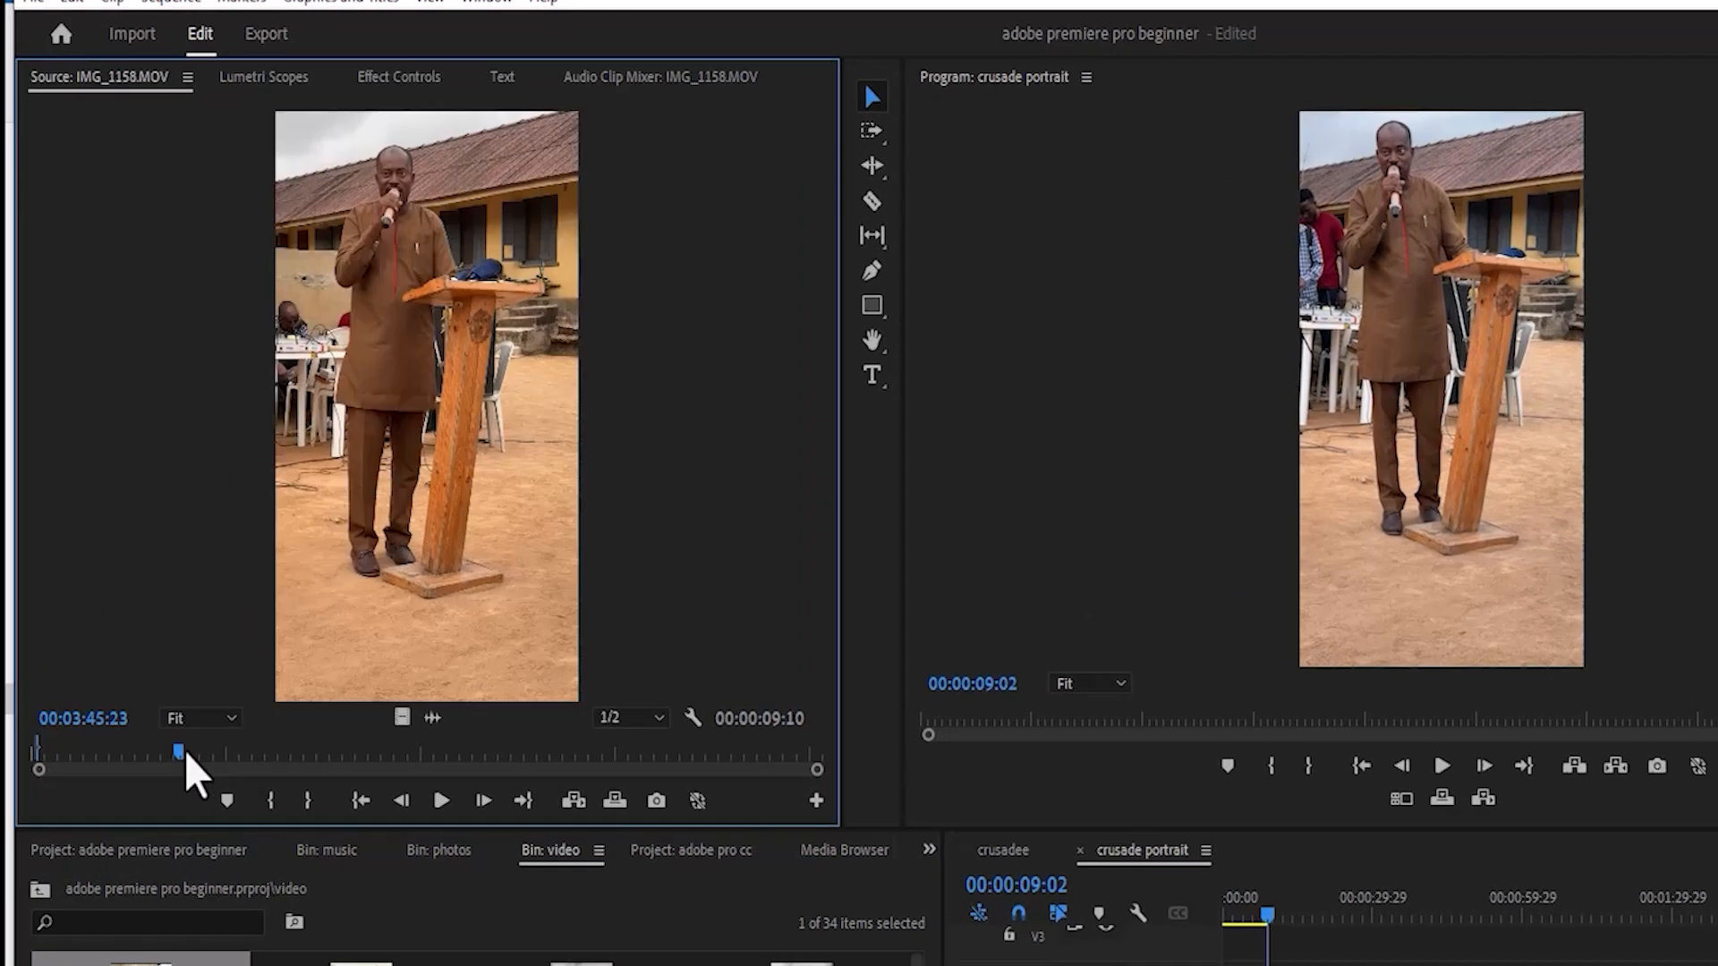
pyautogui.moveTo(186, 760); pyautogui.dragTo(508, 765)
pyautogui.moveTo(581, 866); pyautogui.dragTo(606, 872)
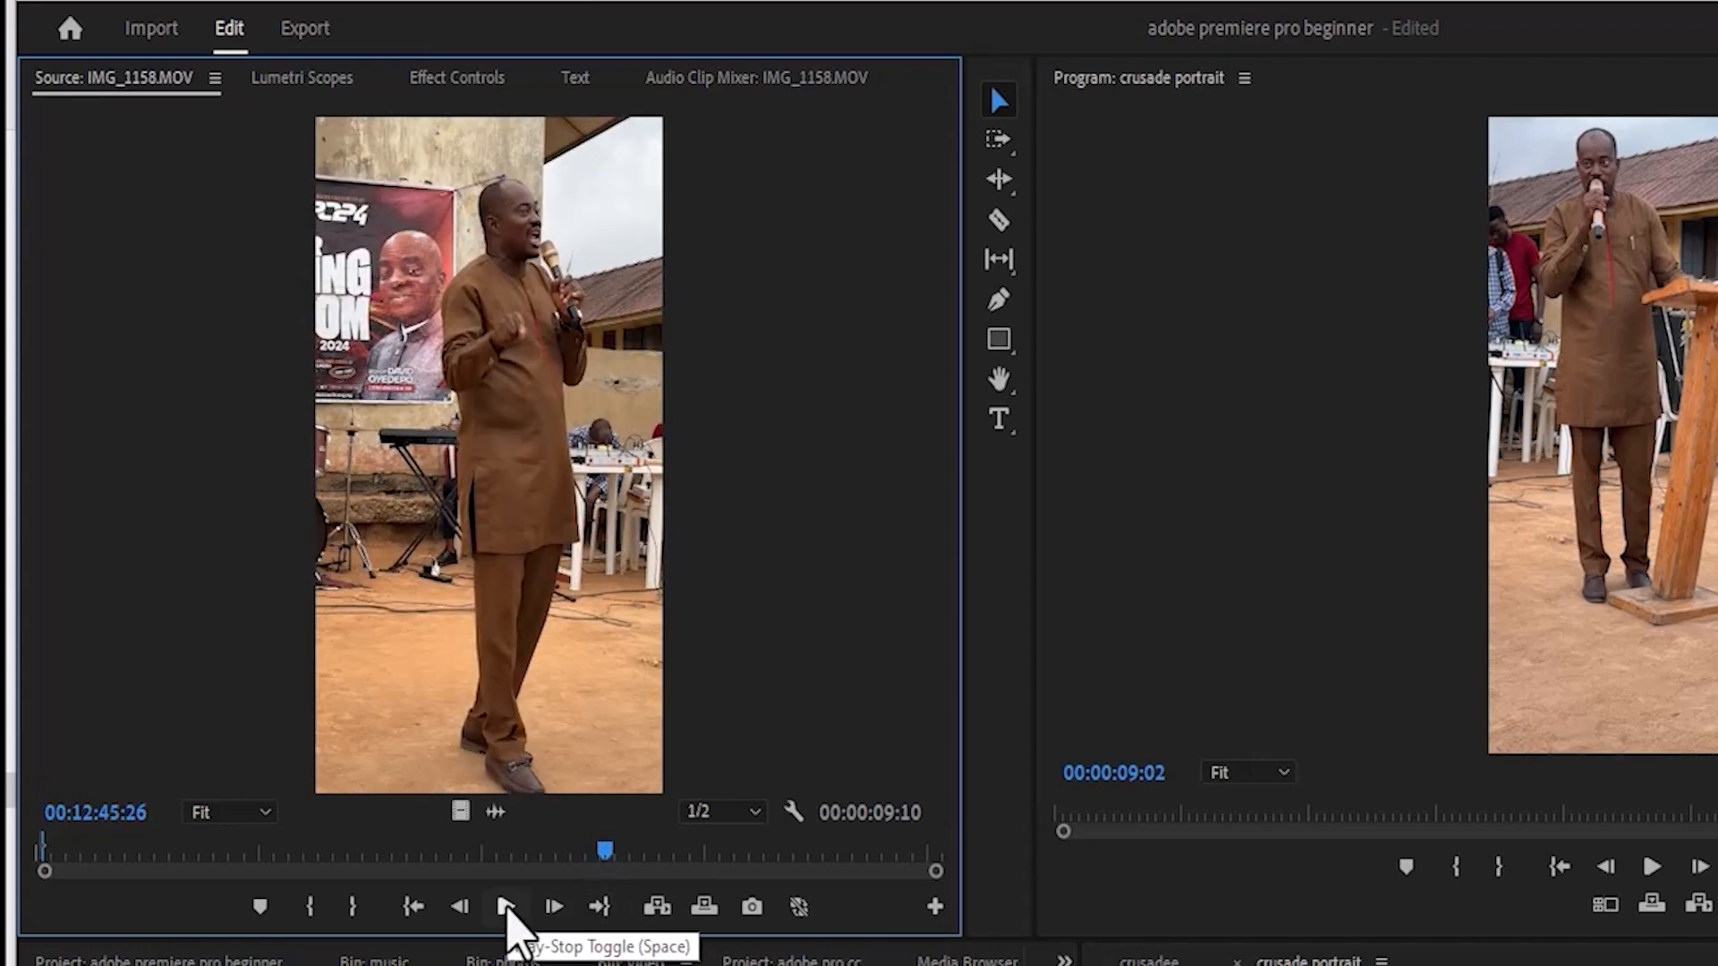
pyautogui.click(505, 906)
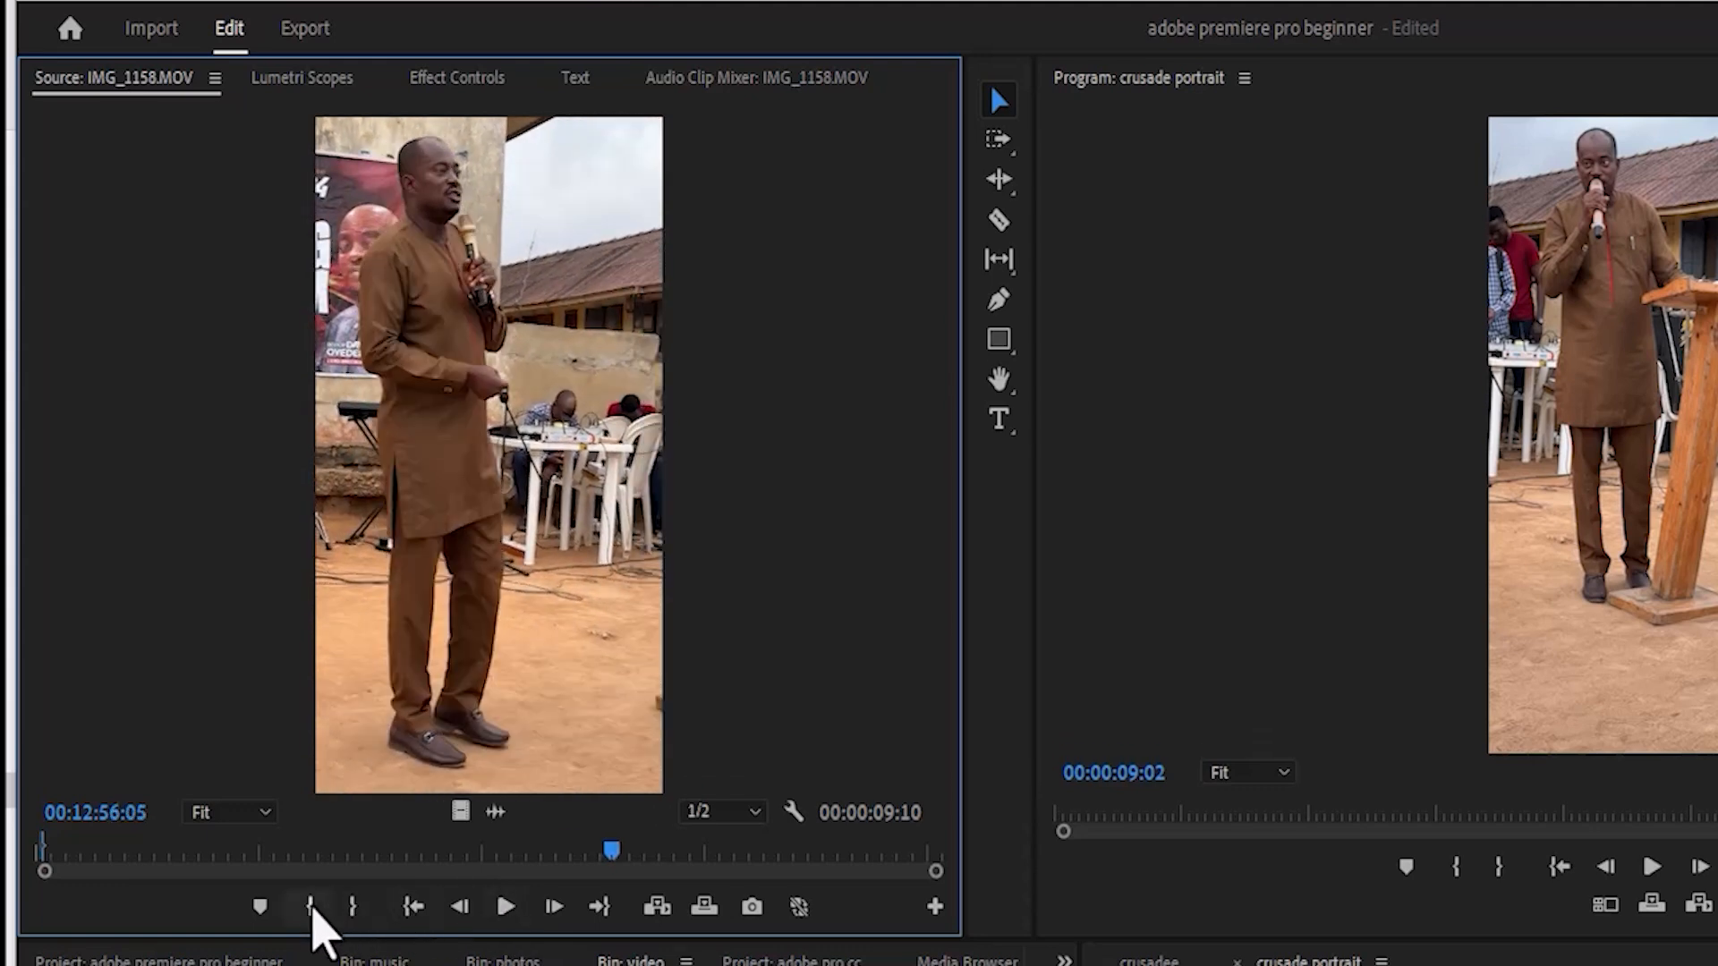
pyautogui.click(310, 907)
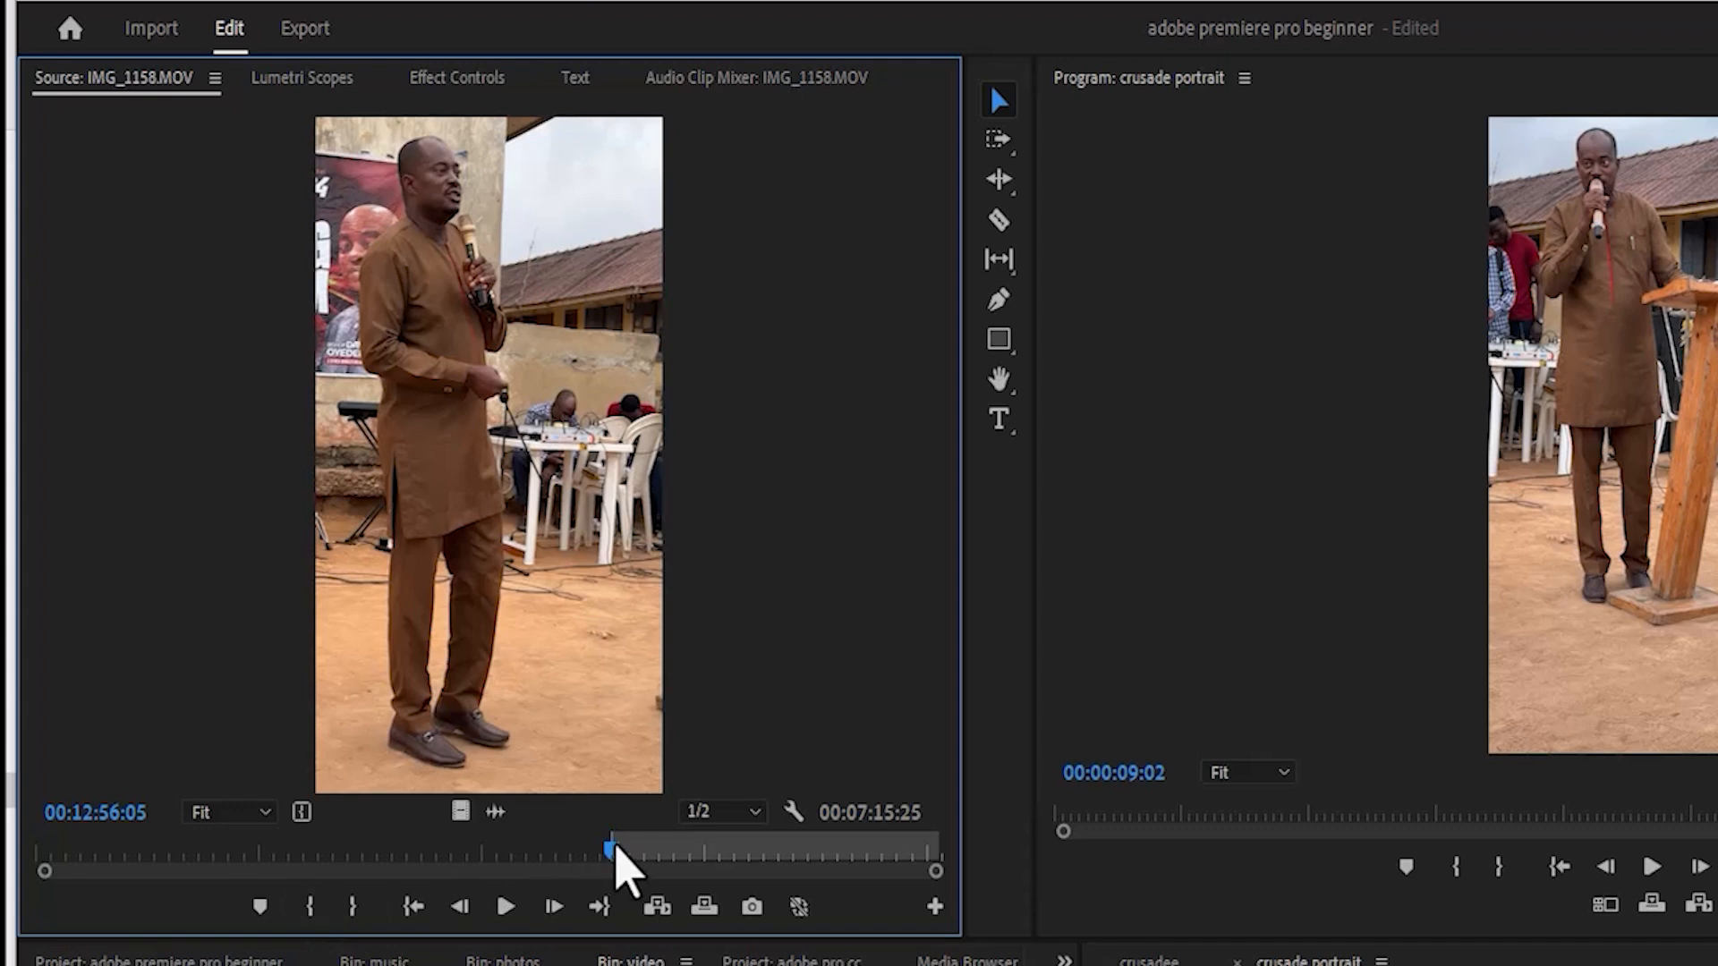
# Step: Play on, set the Out point at 00:13:29:17, and add the marked section to the crusade portrait timeline
pyautogui.click(503, 907)
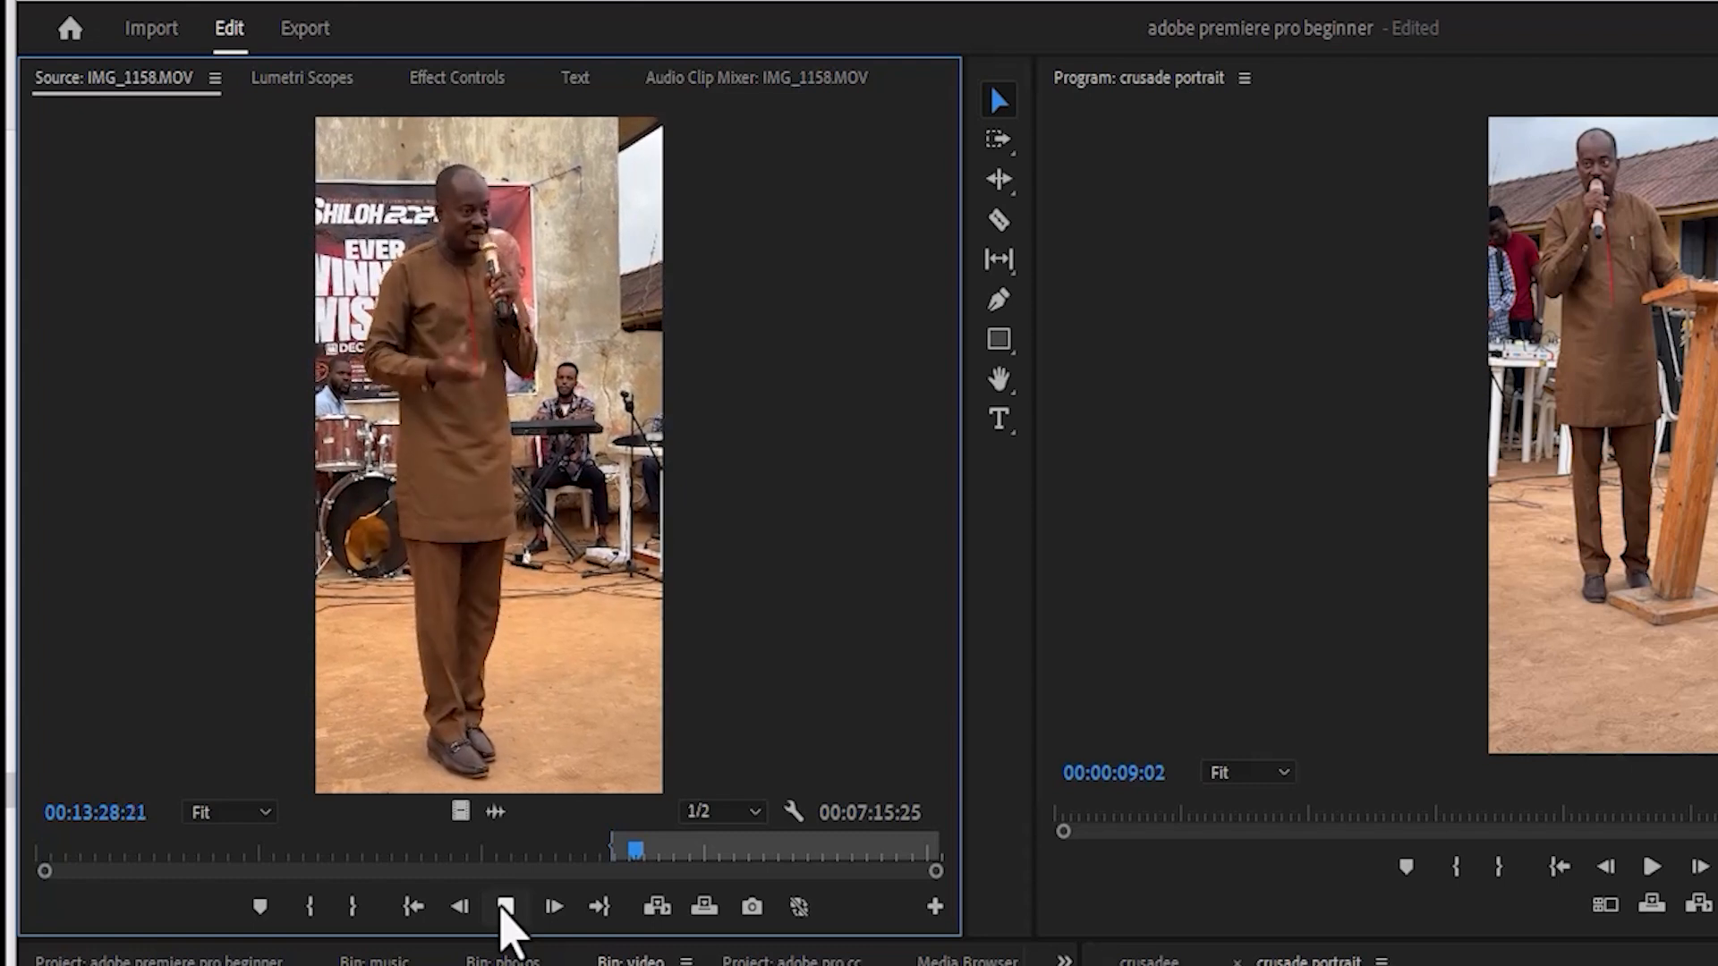
pyautogui.click(506, 908)
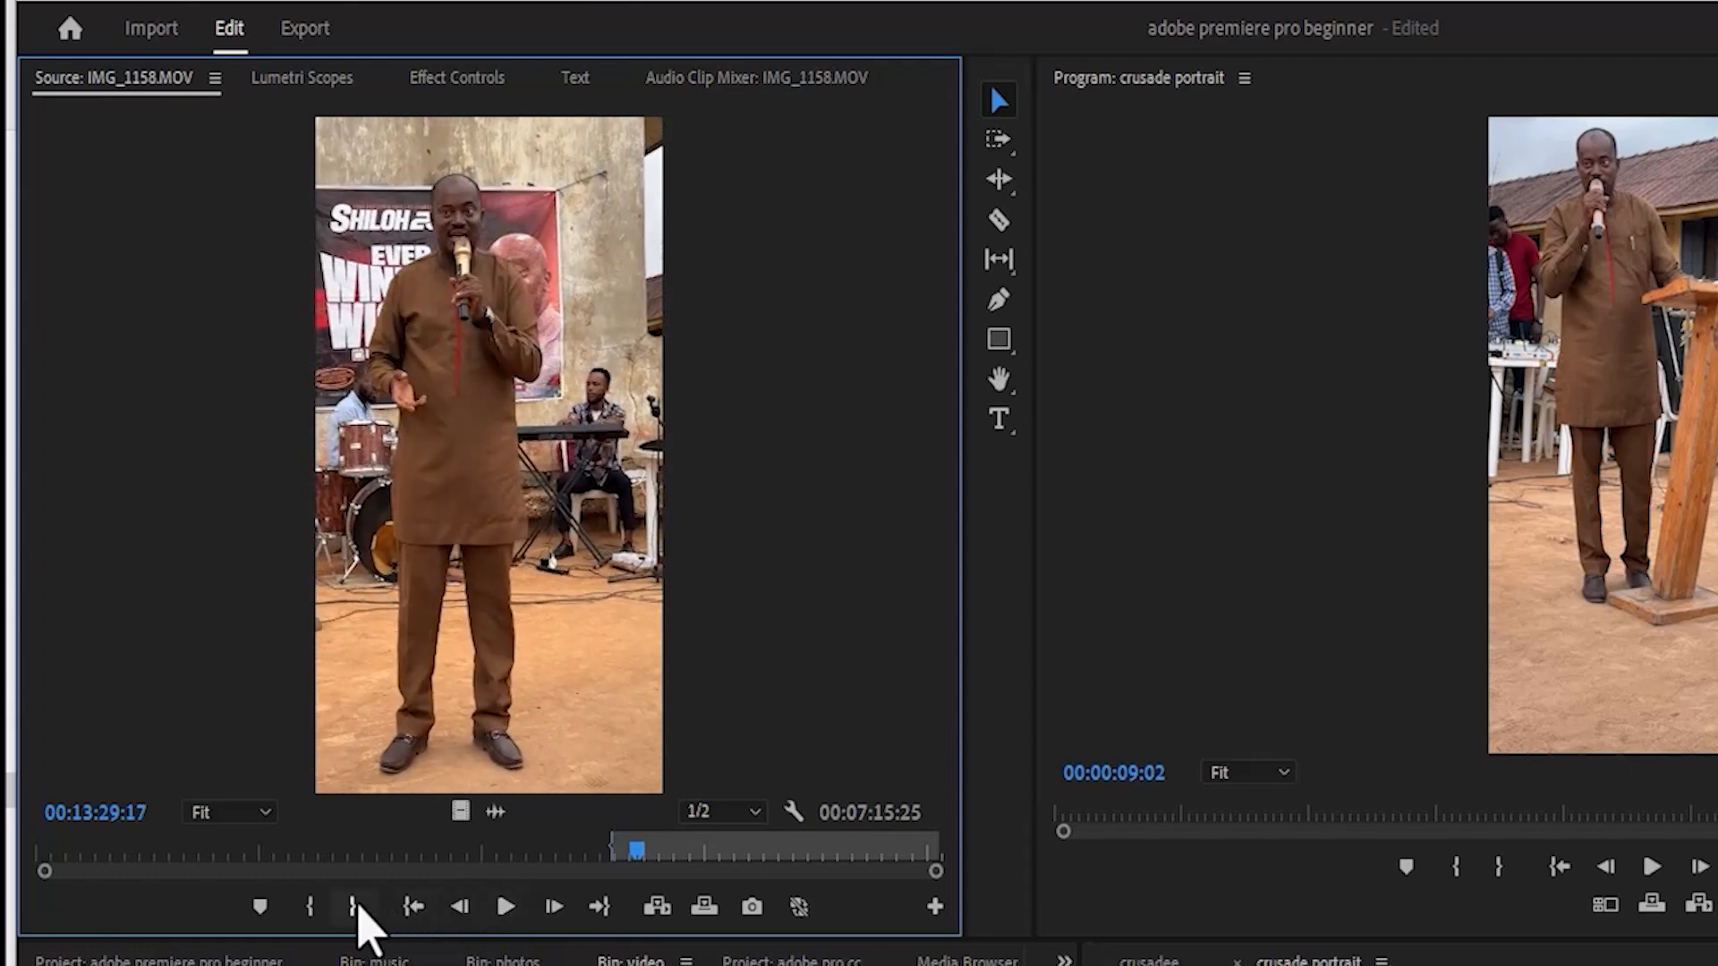
pyautogui.click(358, 906)
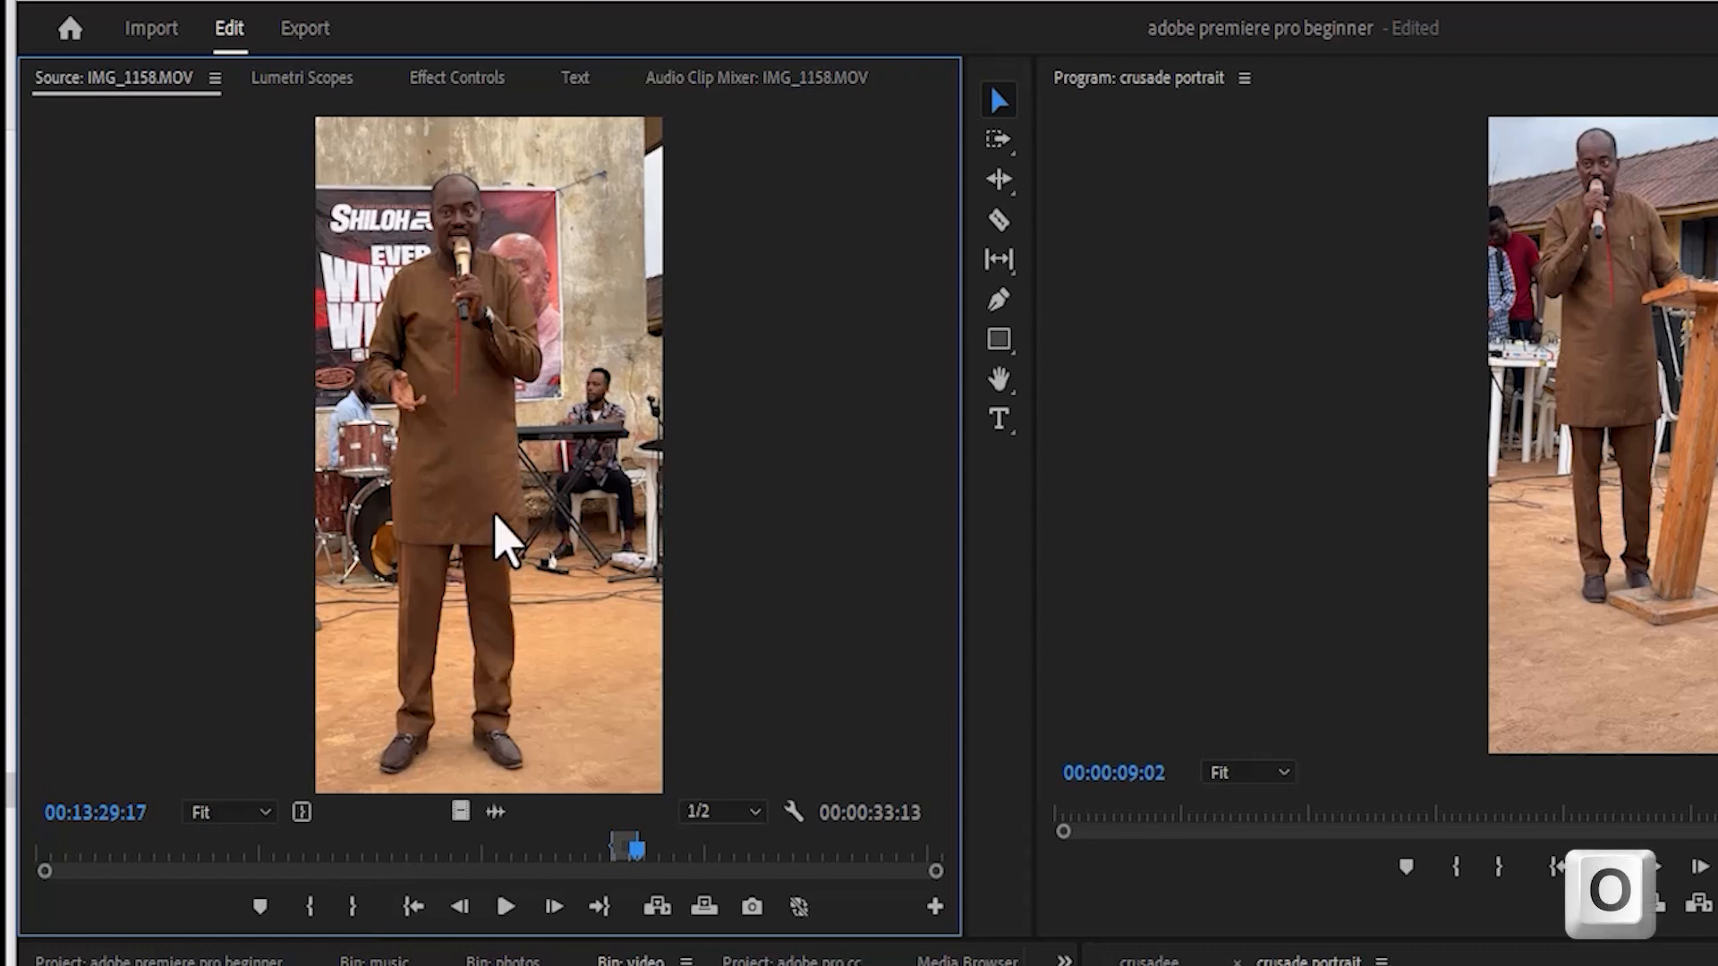
pyautogui.moveTo(492, 513); pyautogui.dragTo(821, 857)
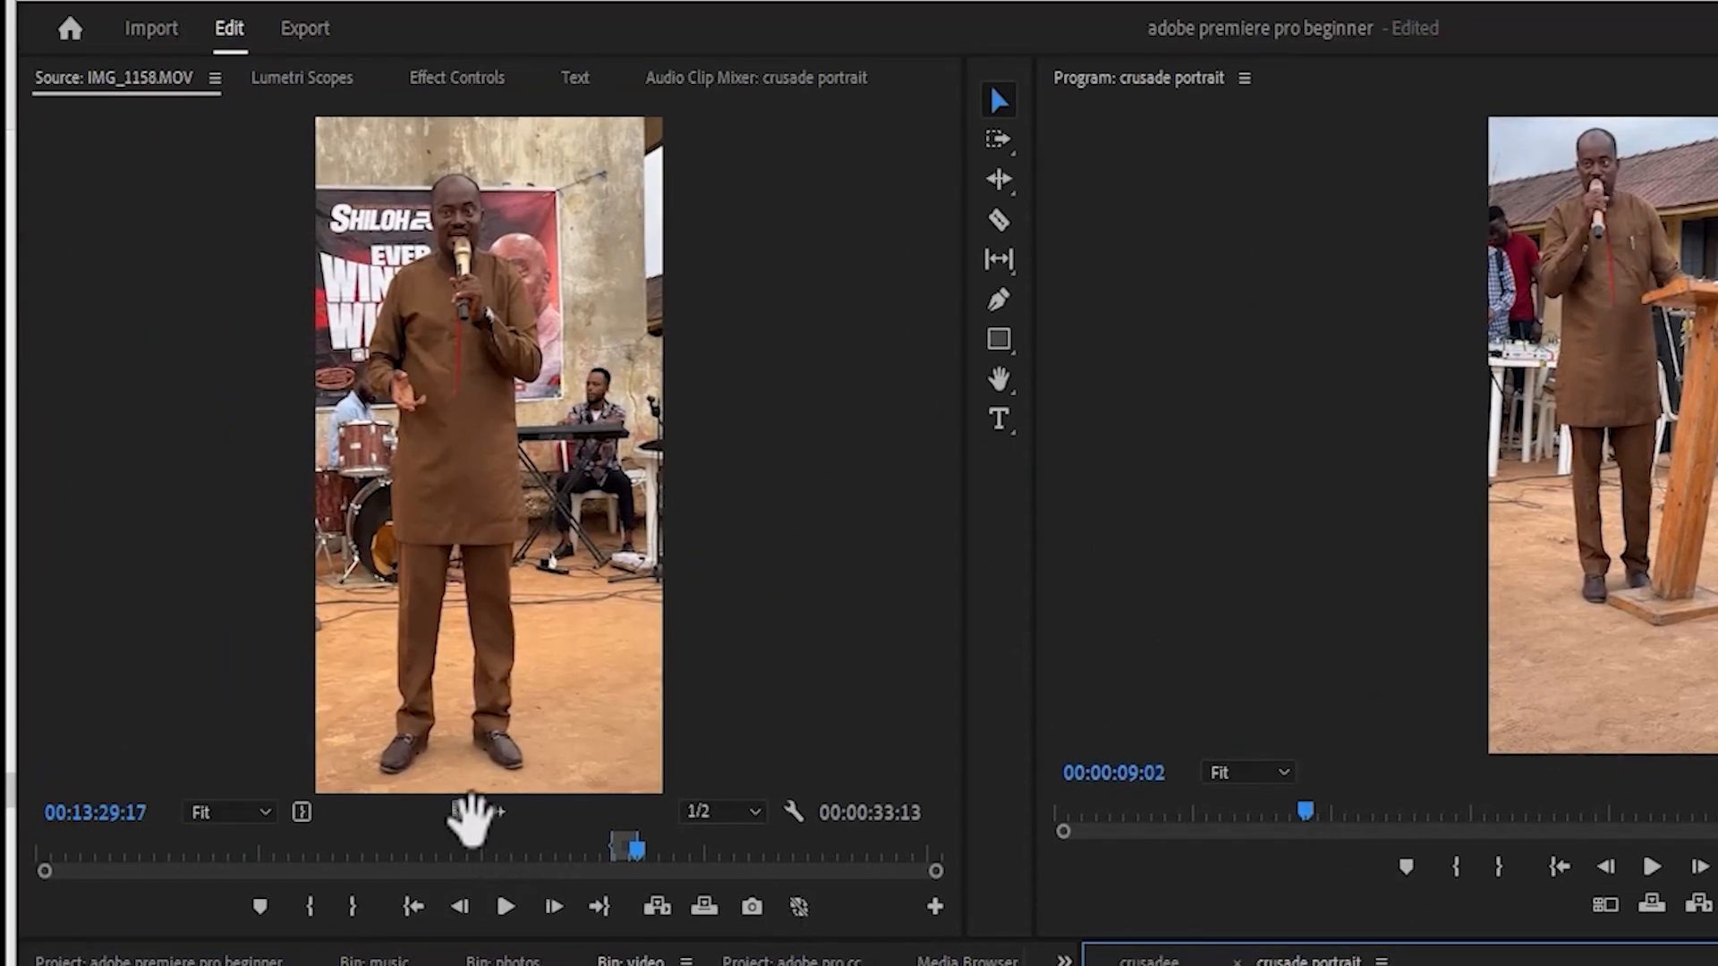
# Step: Bring only the video and then only the audio of the marked section to the timeline
pyautogui.moveTo(459, 813); pyautogui.dragTo(77, 530)
pyautogui.moveTo(488, 743); pyautogui.dragTo(375, 736)
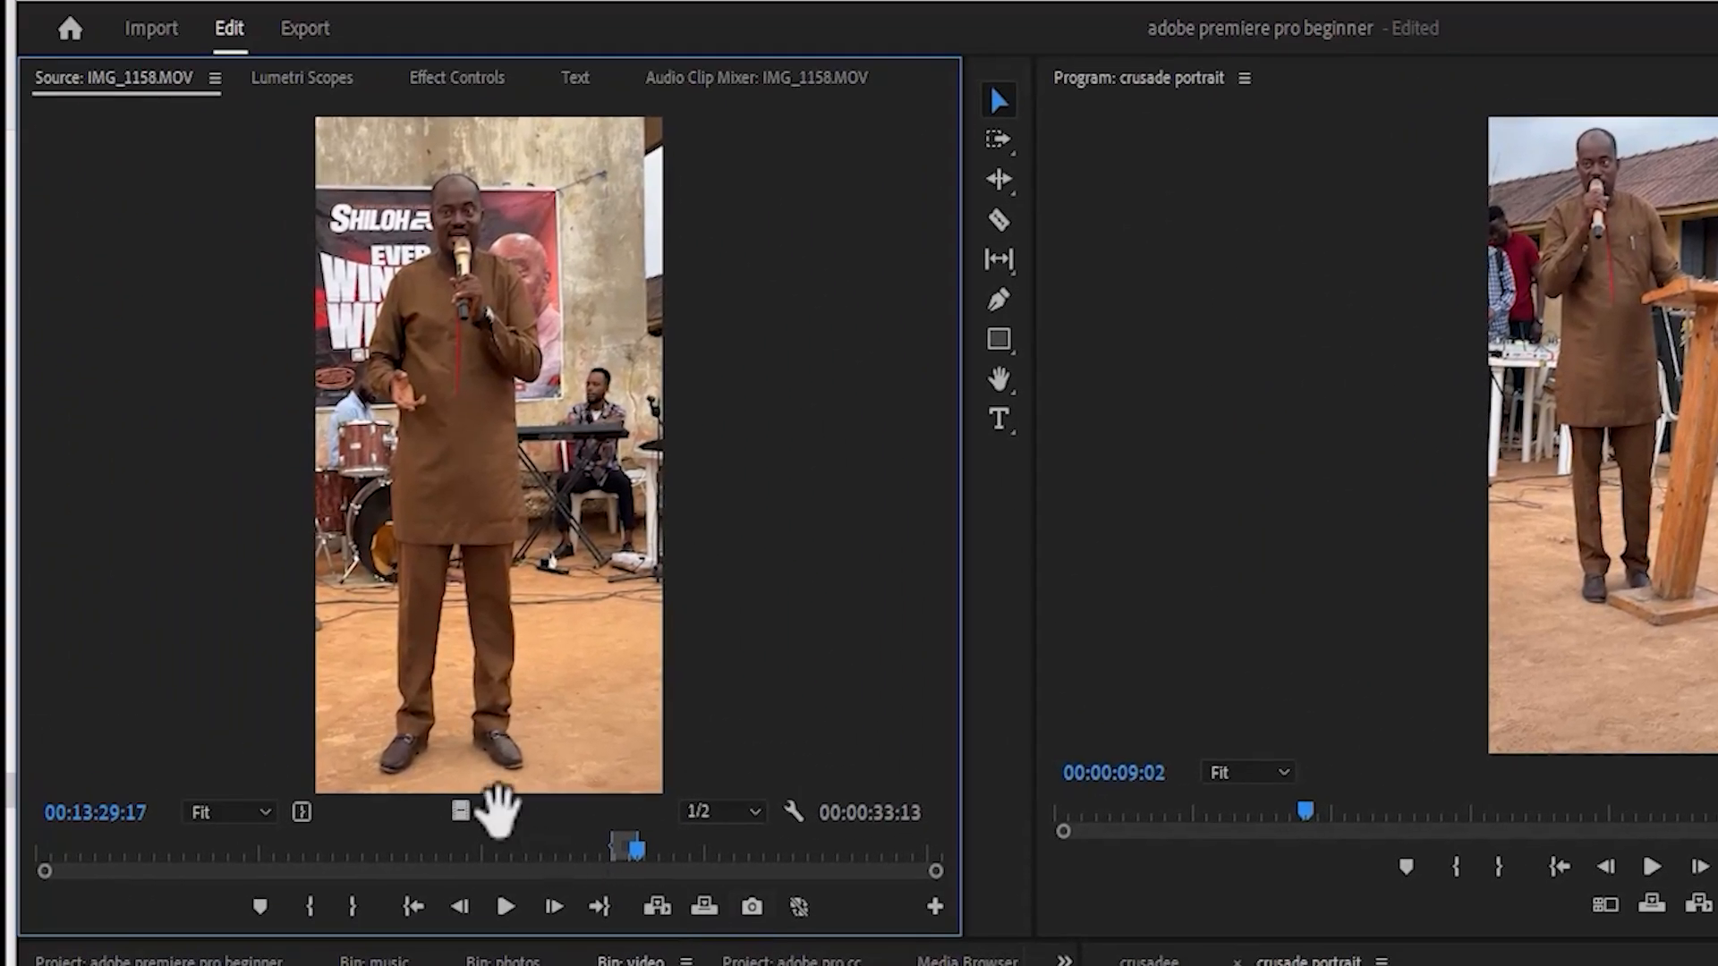
pyautogui.moveTo(492, 809); pyautogui.dragTo(819, 792)
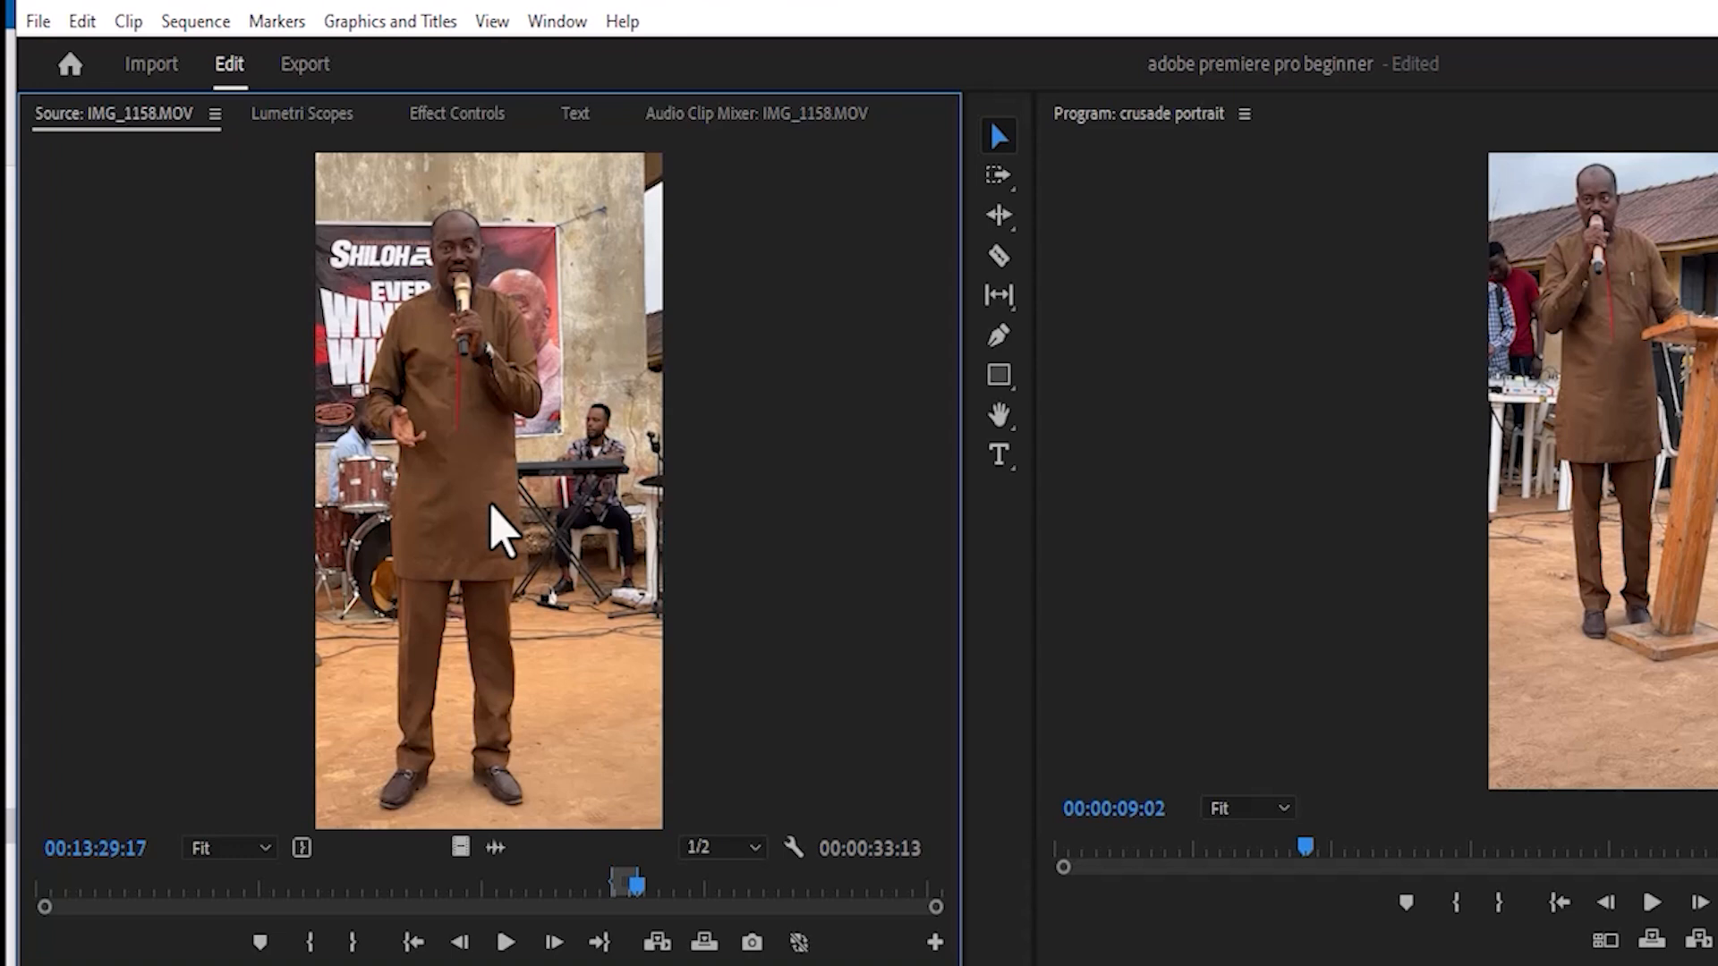
# Step: Play further parts of IMG_1158.MOV in the Source Monitor and set a new In point at 00:14:56:16
pyautogui.moveTo(636, 886); pyautogui.dragTo(696, 886)
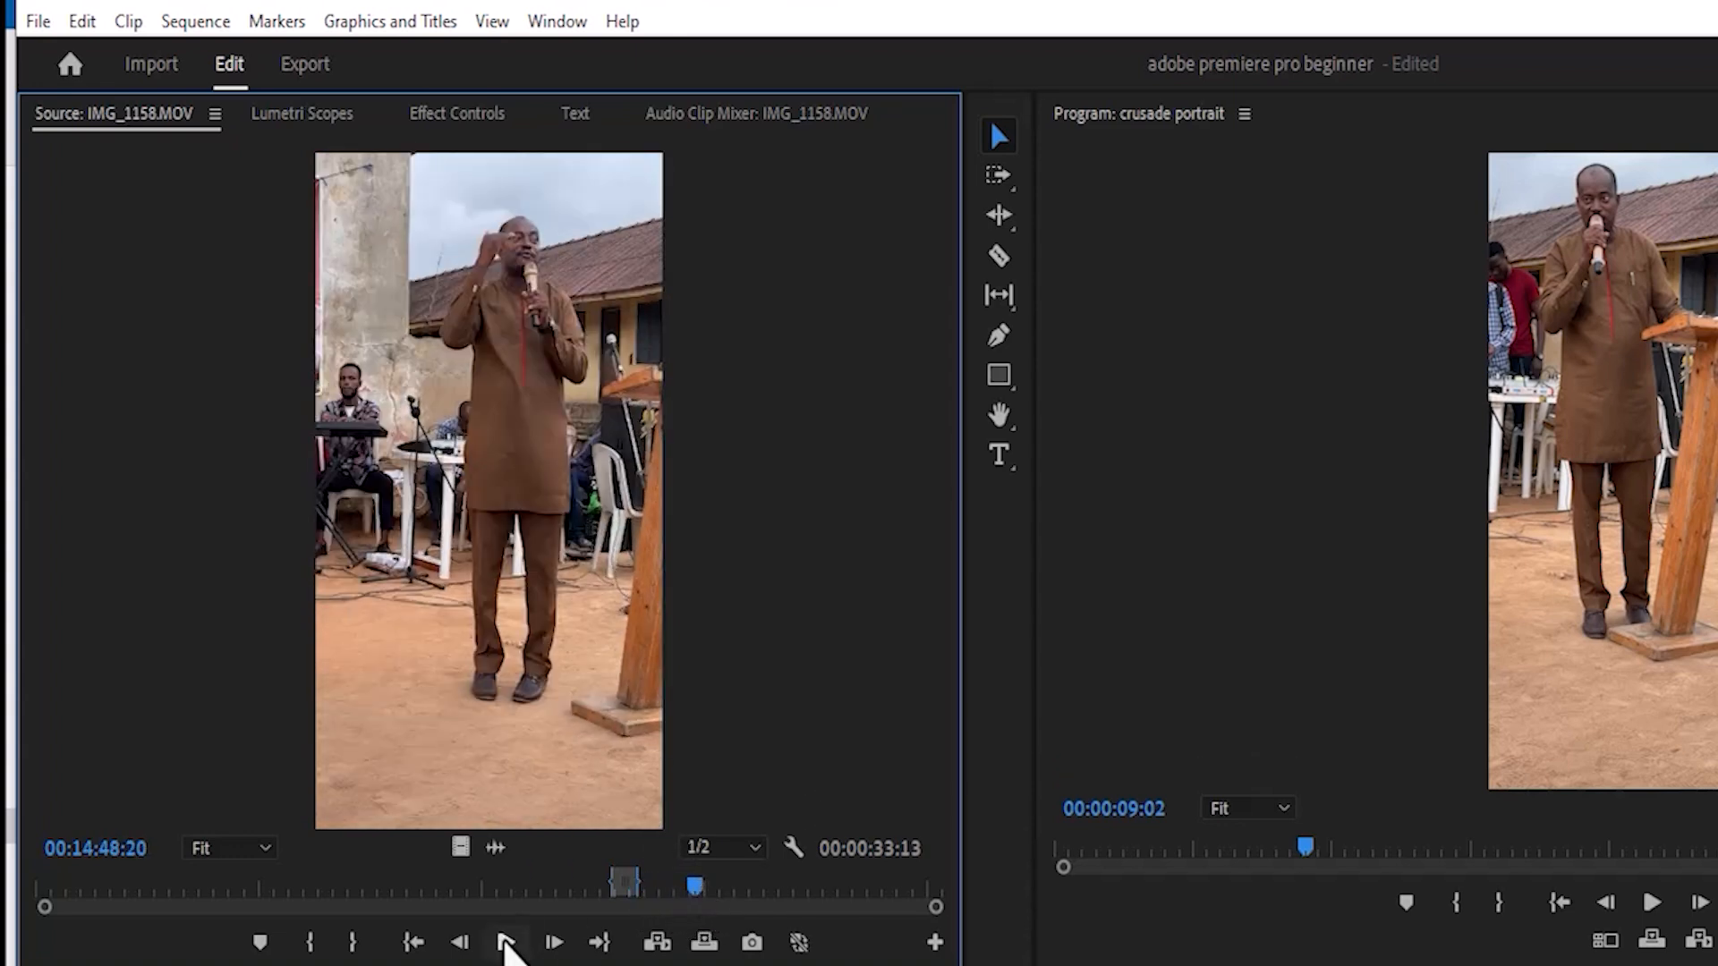
pyautogui.click(506, 942)
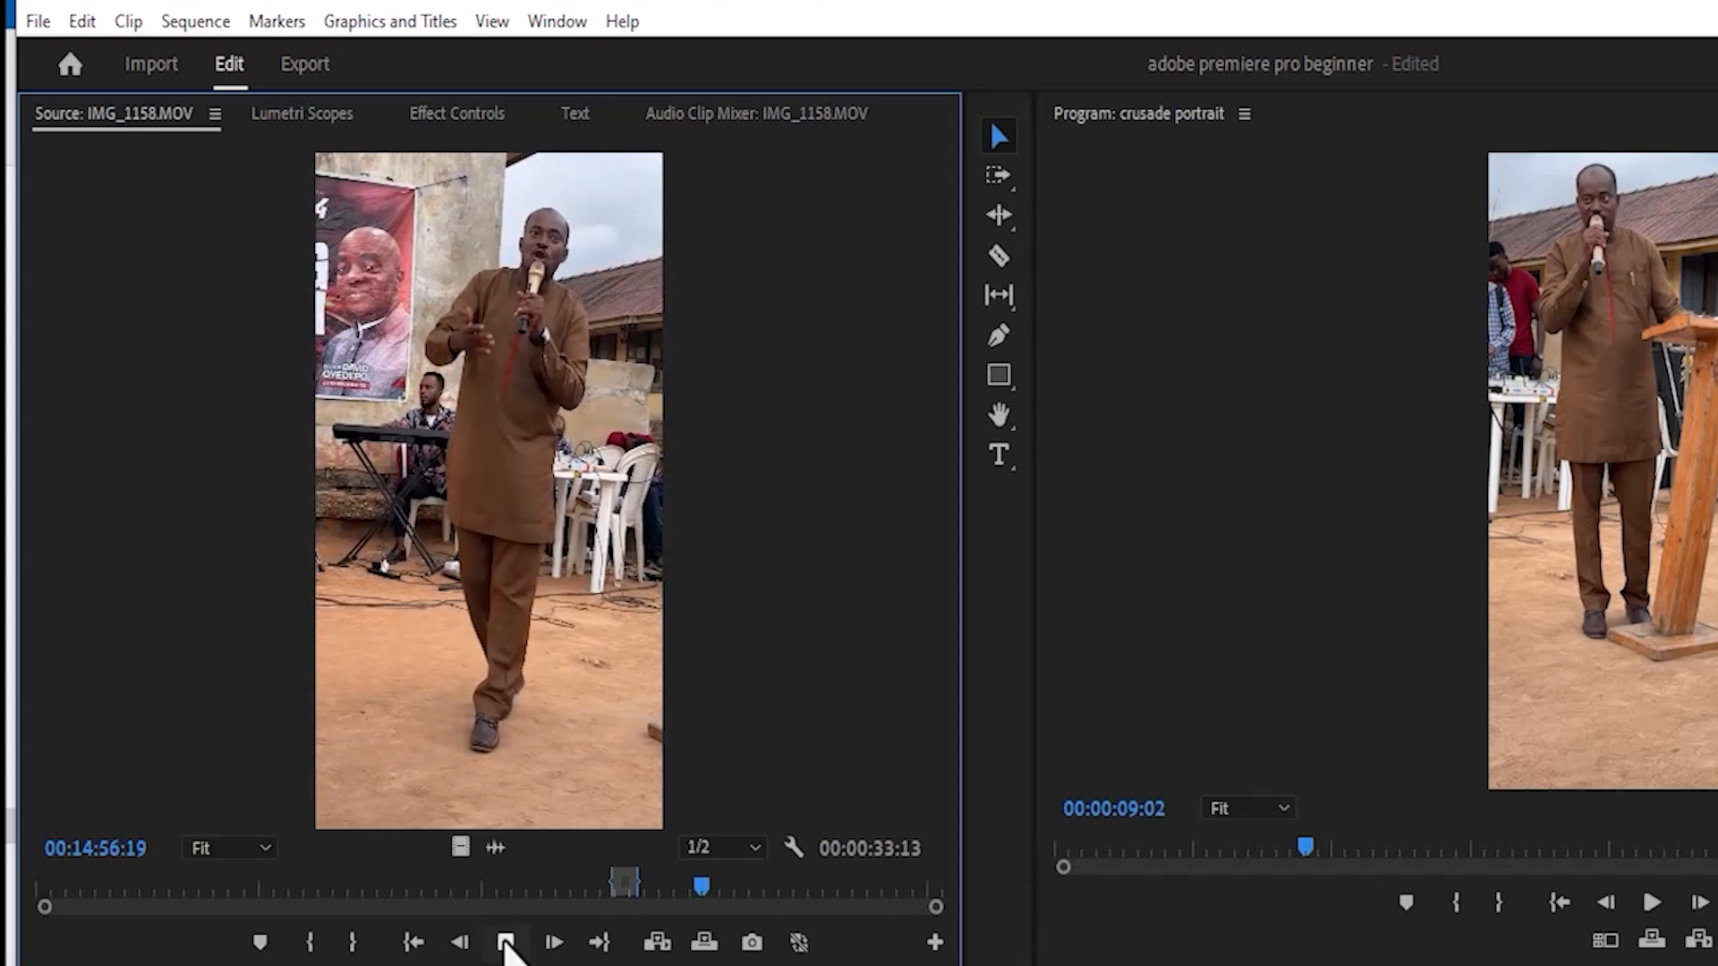
pyautogui.click(506, 943)
pyautogui.moveTo(702, 882); pyautogui.dragTo(697, 882)
pyautogui.click(505, 943)
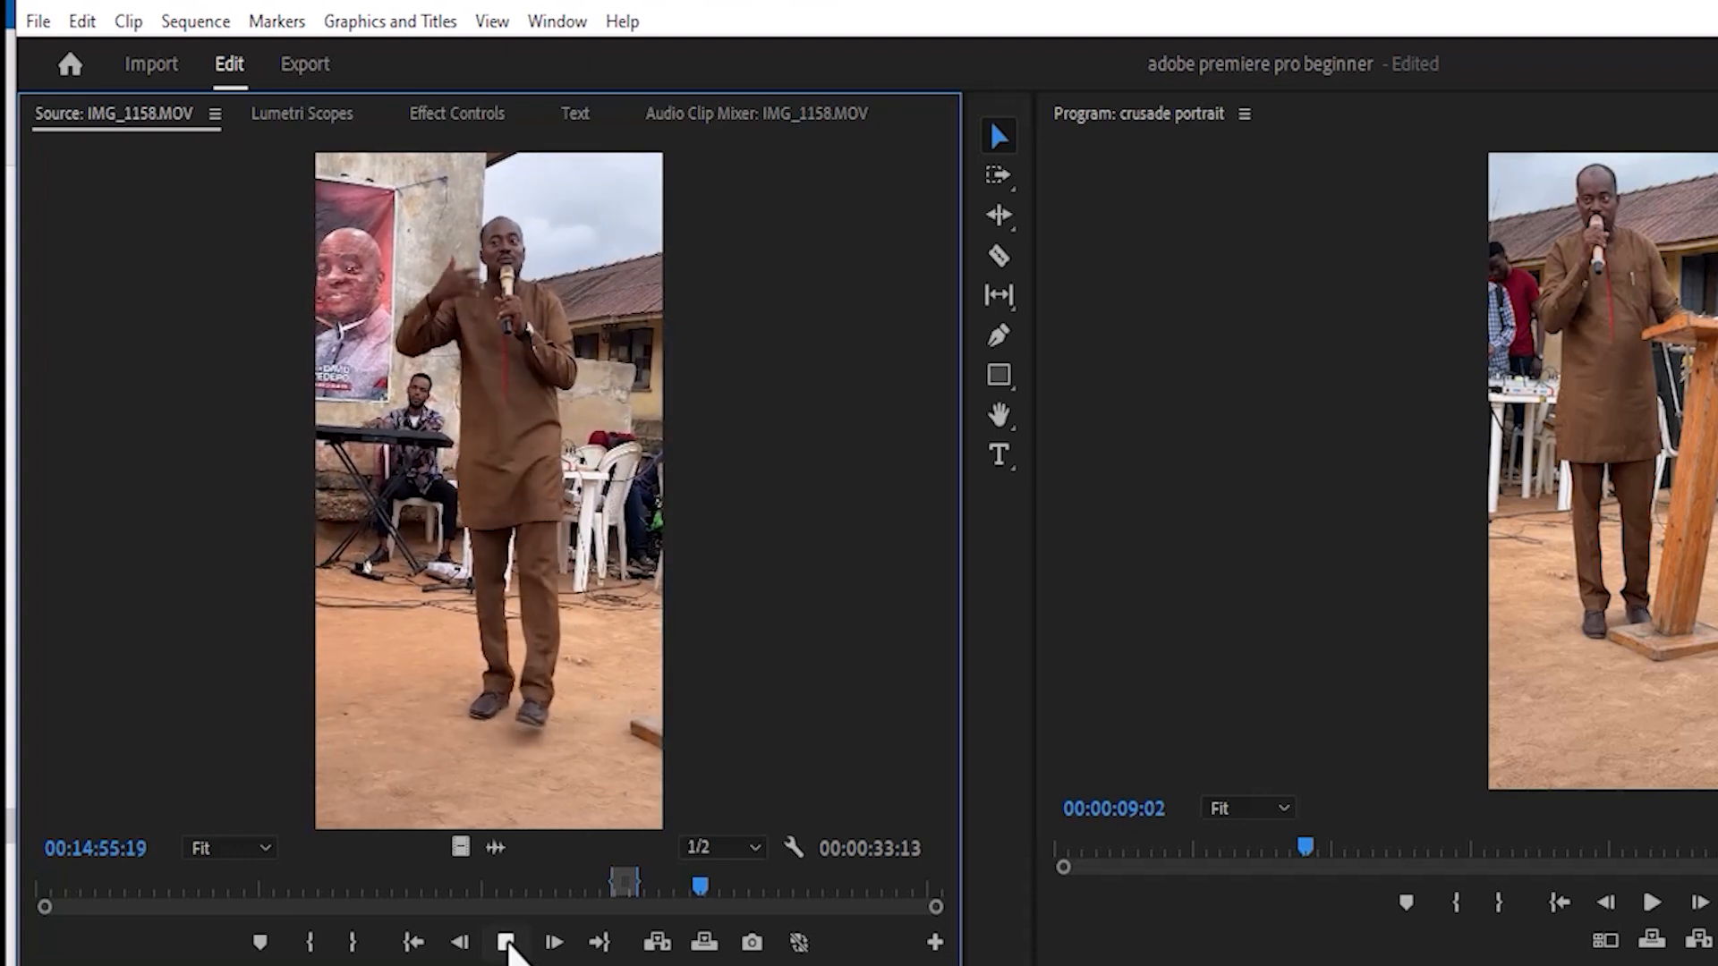
pyautogui.click(506, 944)
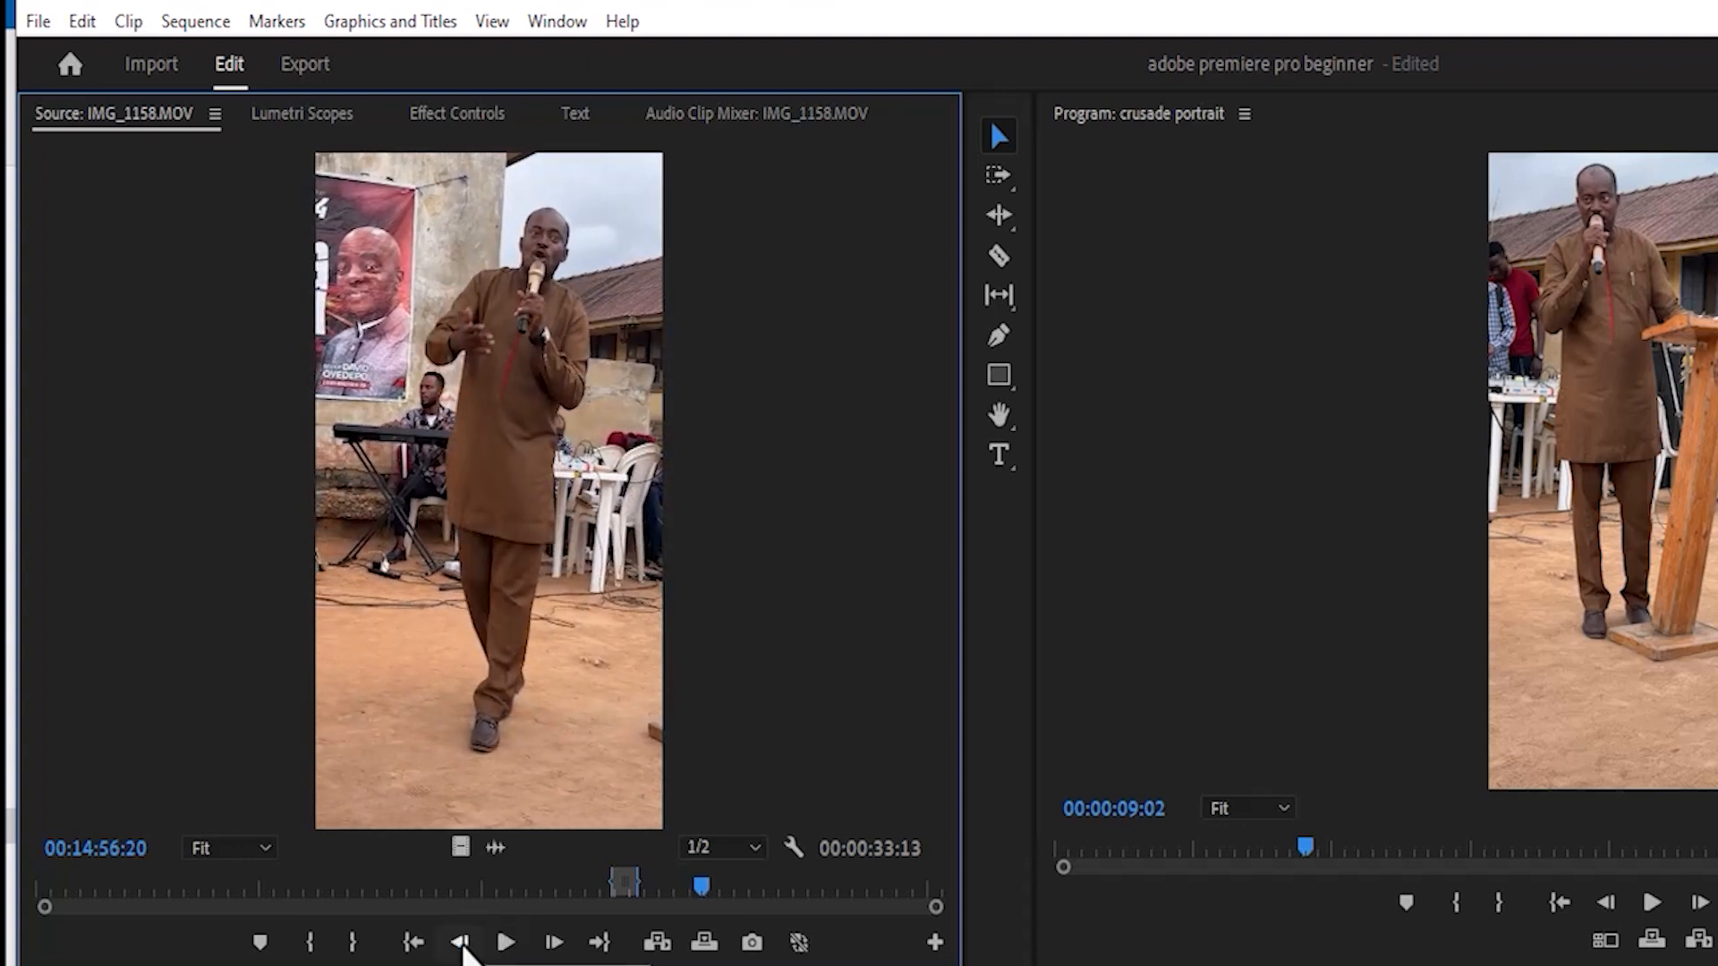
pyautogui.click(461, 943)
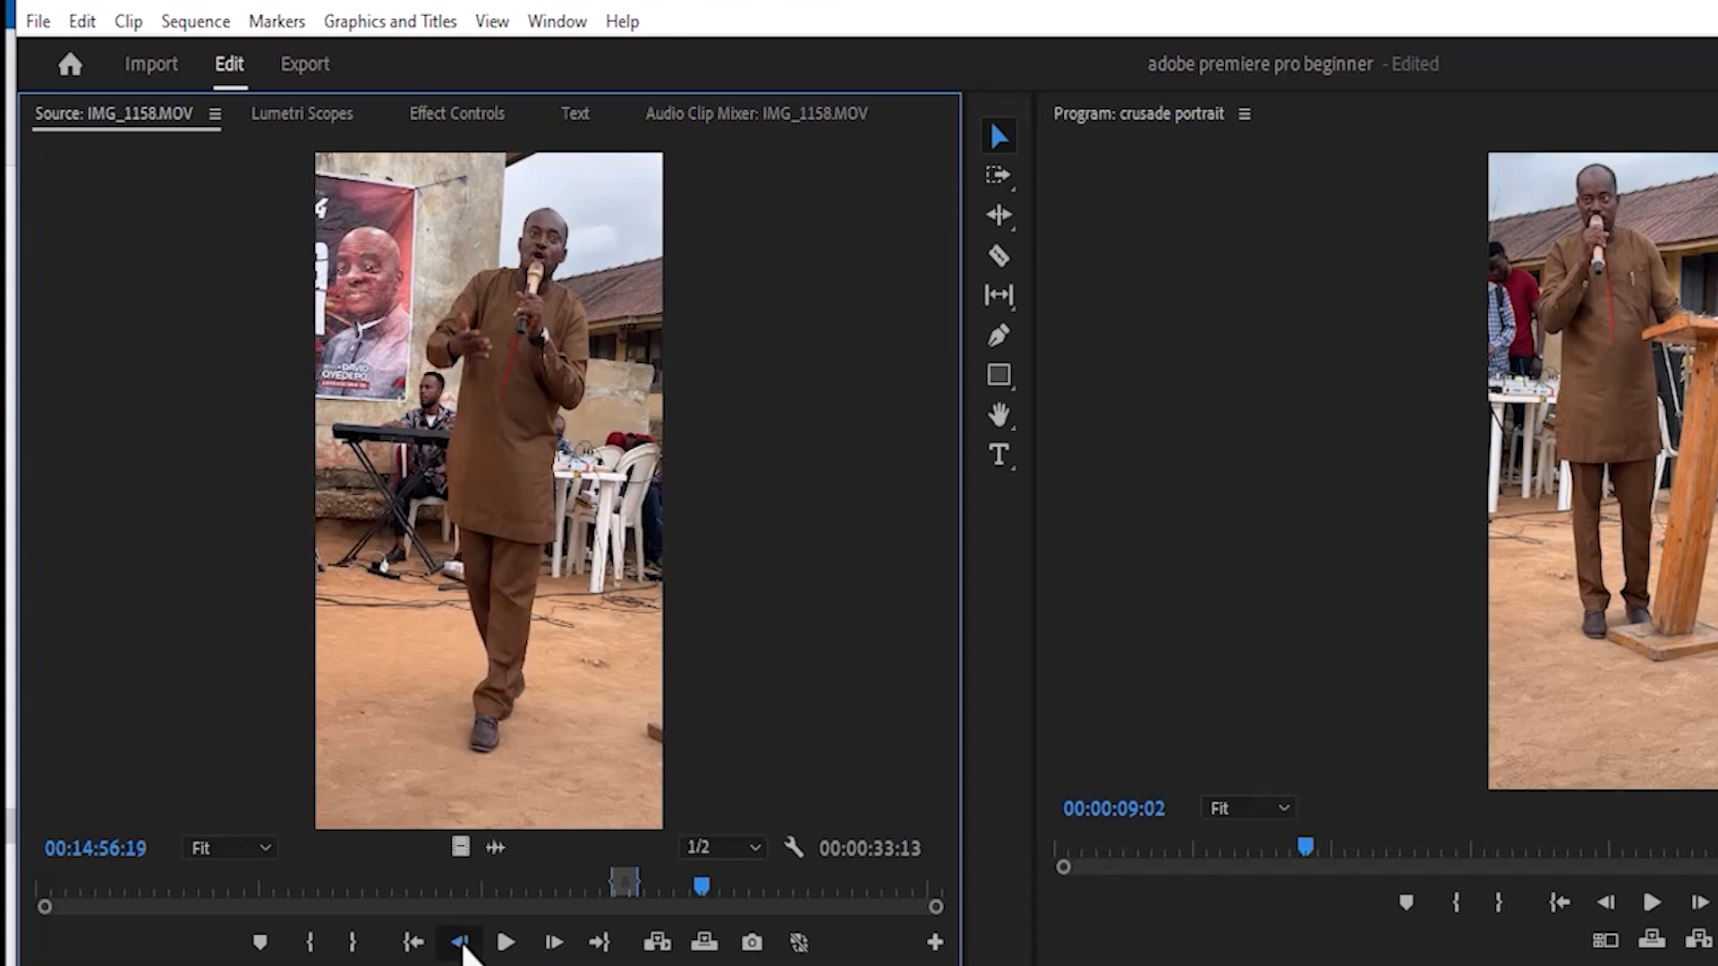
pyautogui.click(462, 943)
pyautogui.click(463, 943)
pyautogui.click(465, 943)
pyautogui.press('i')
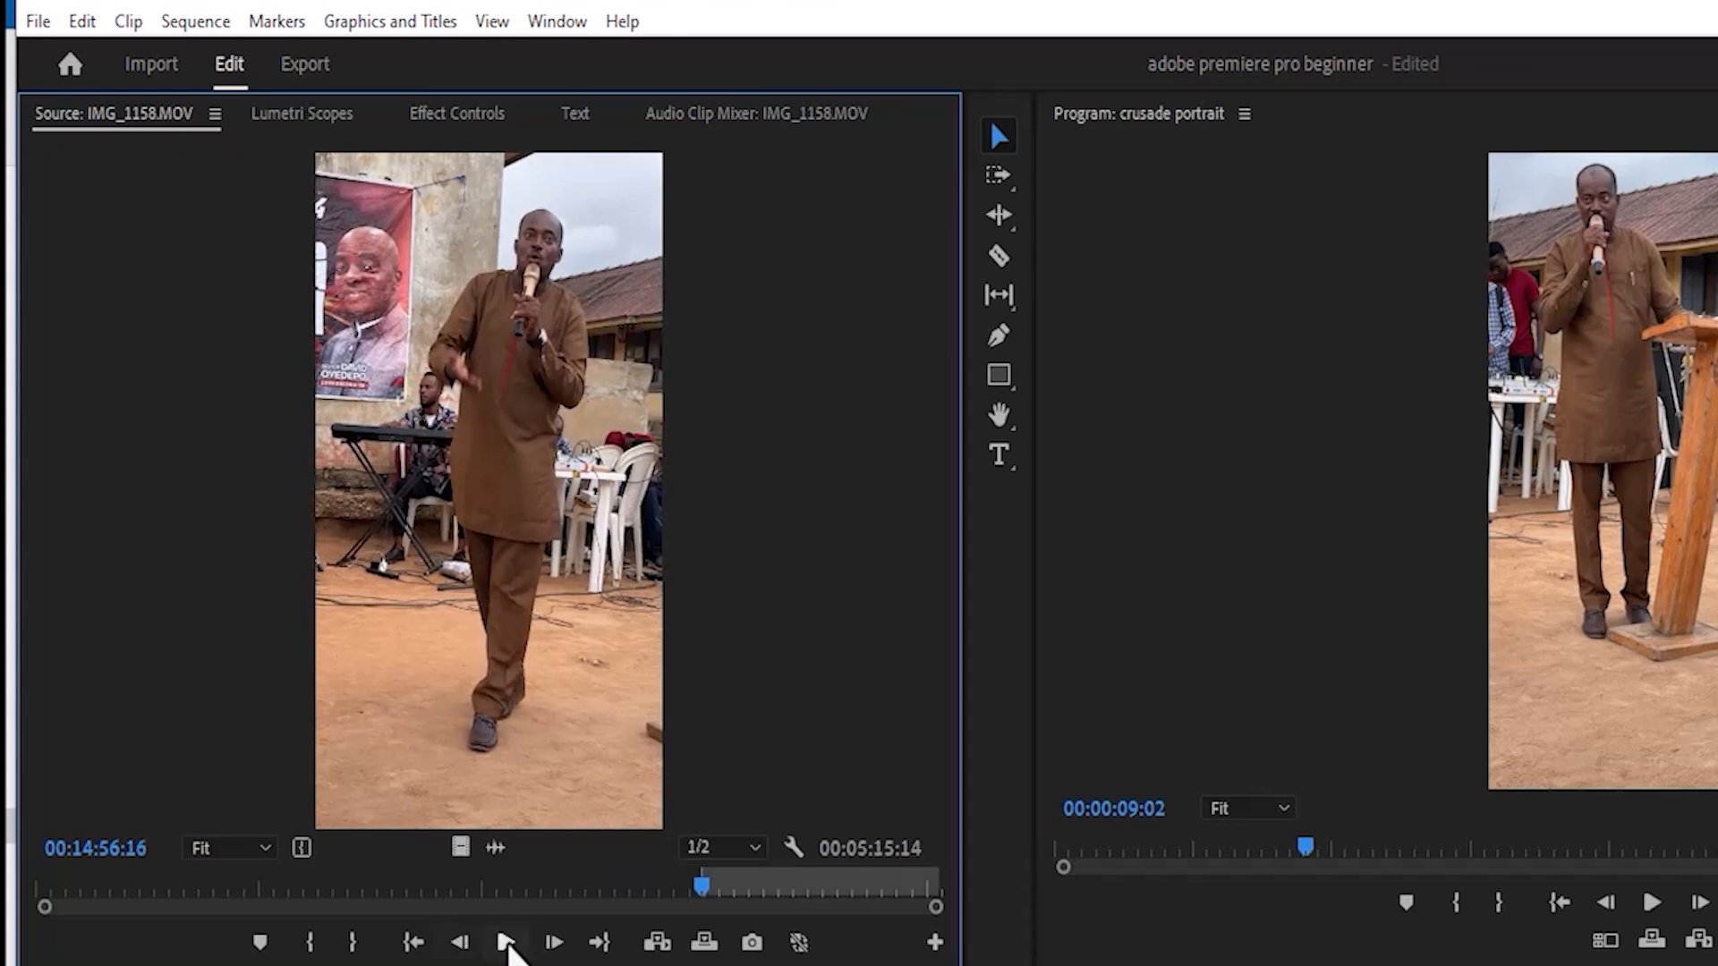
# Step: Play on, set the Out point at 00:15:56:03, and append the marked section after the last clip in the crusade portrait sequence
pyautogui.click(507, 944)
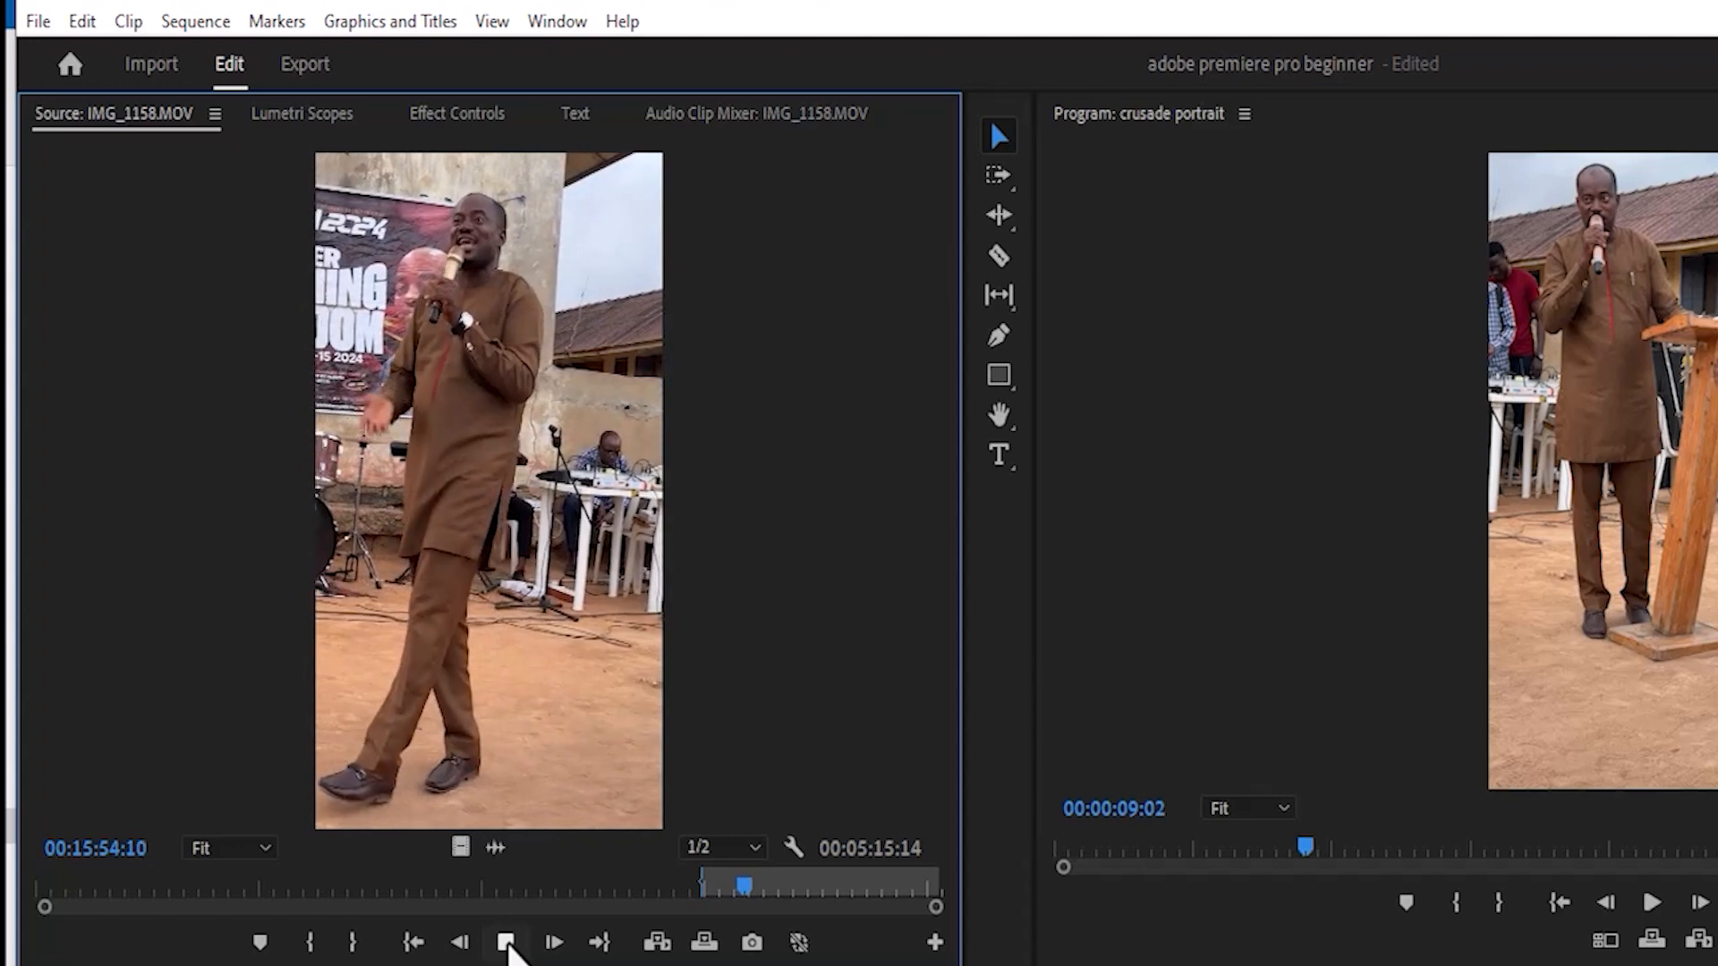
pyautogui.click(507, 947)
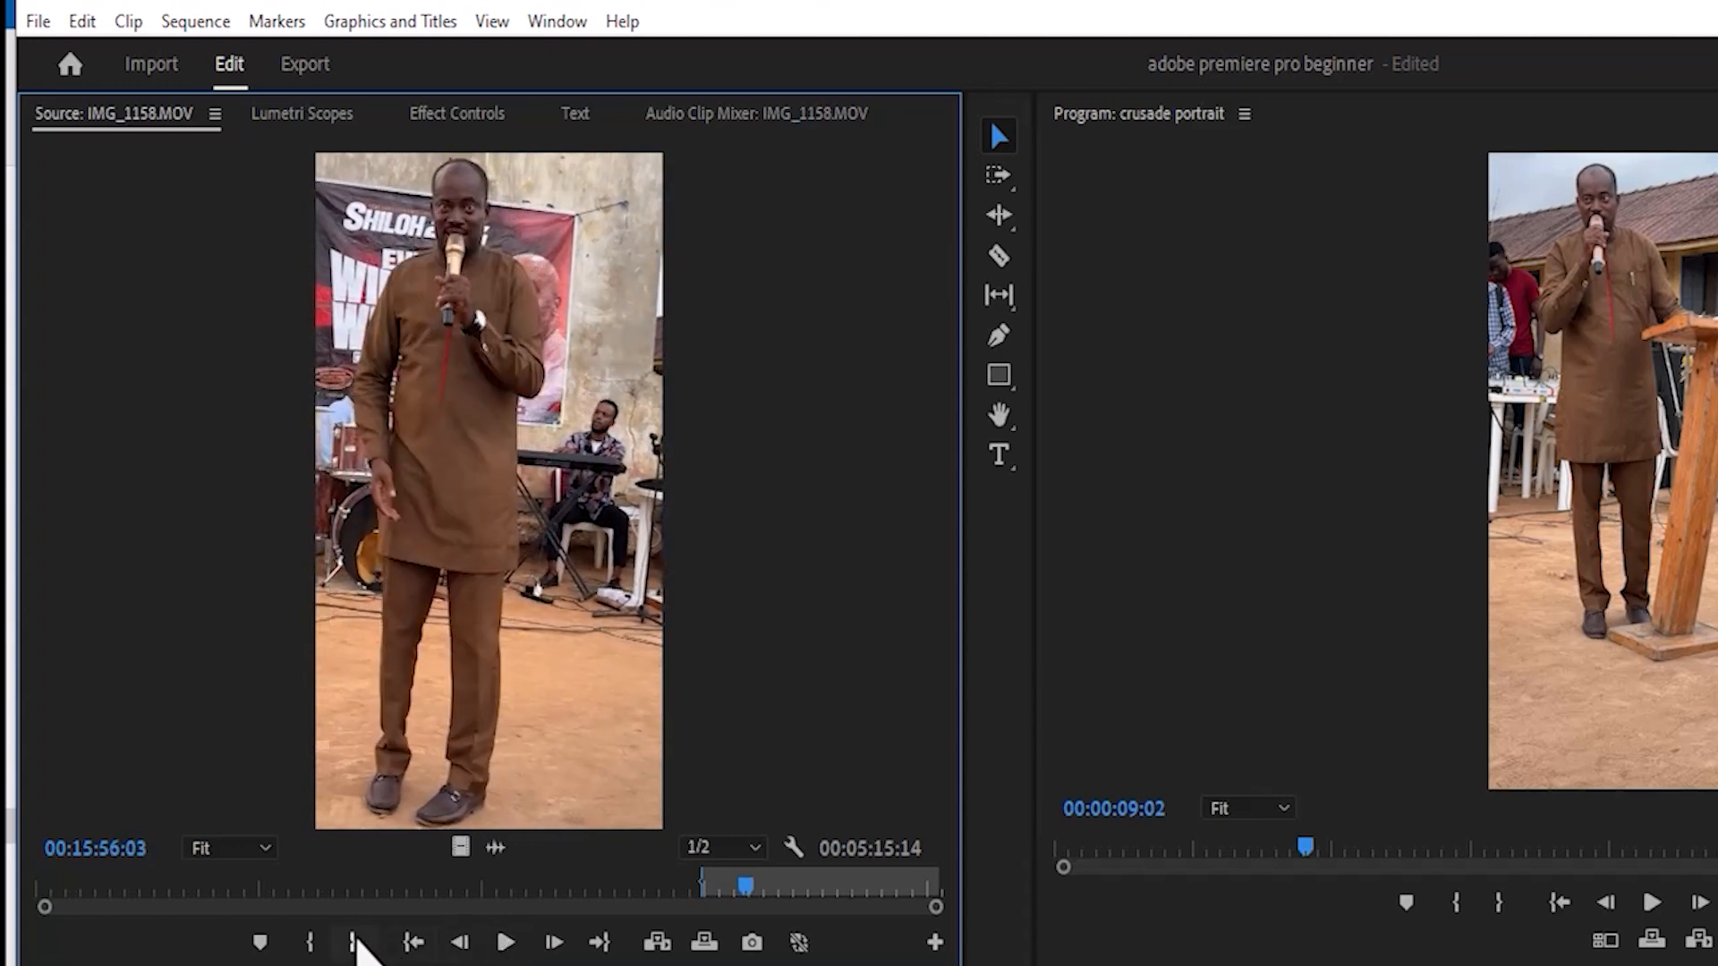
pyautogui.click(354, 944)
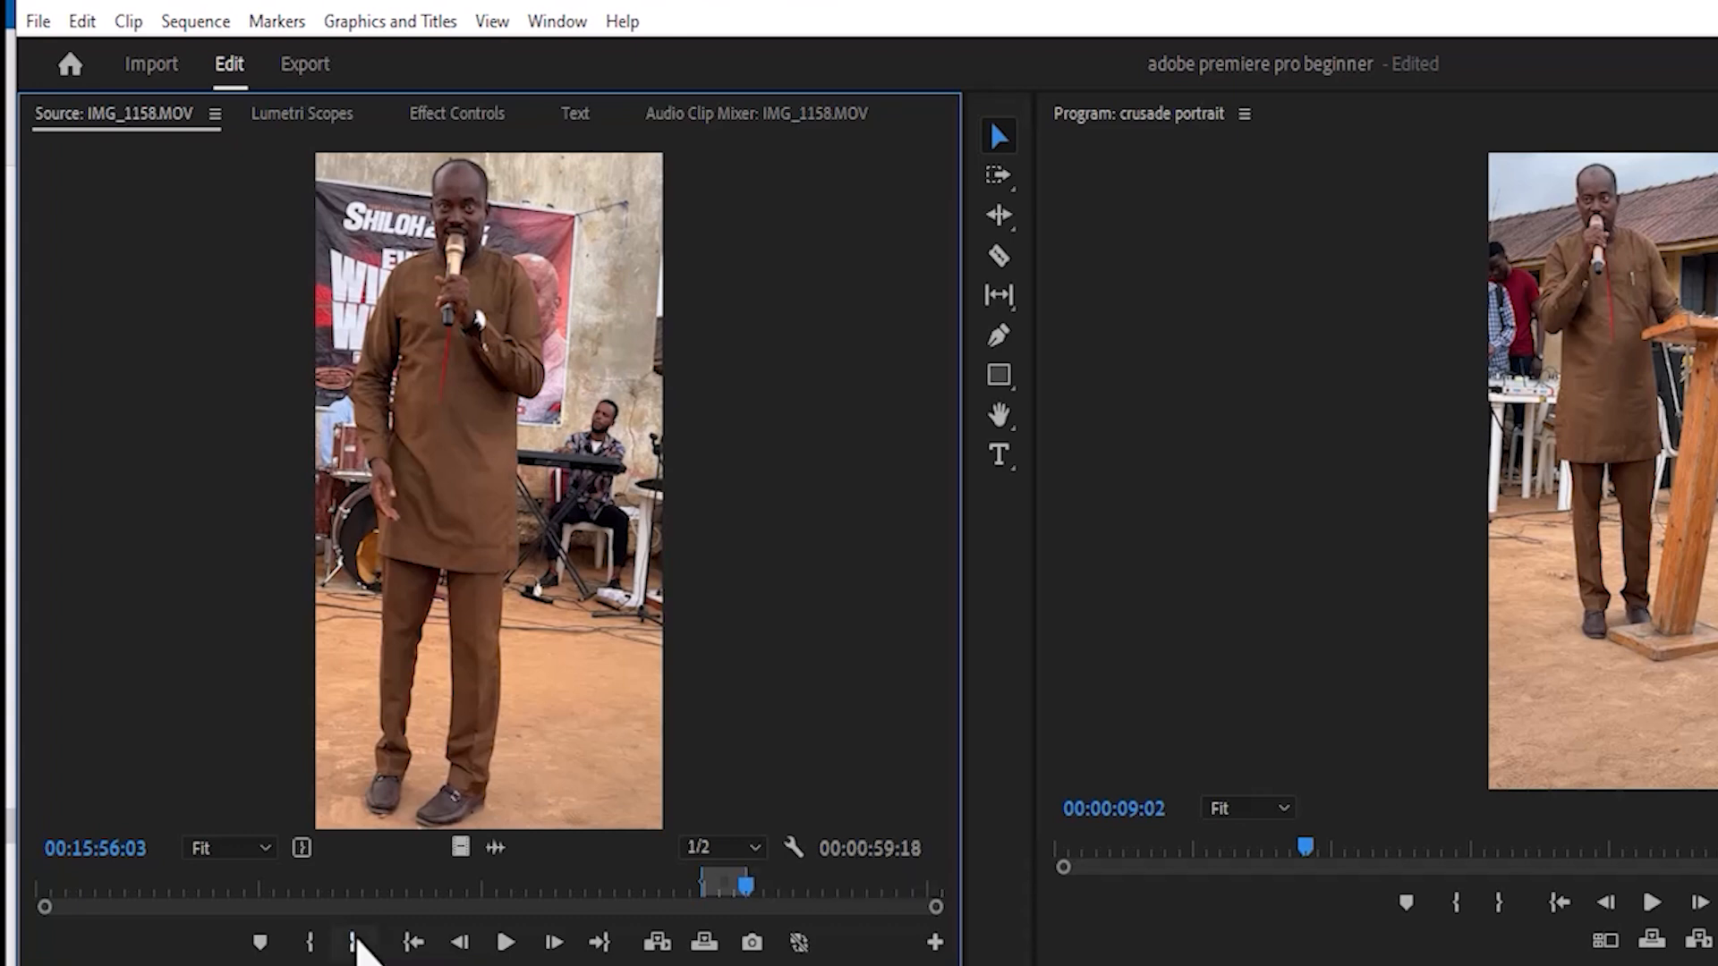
pyautogui.press('o')
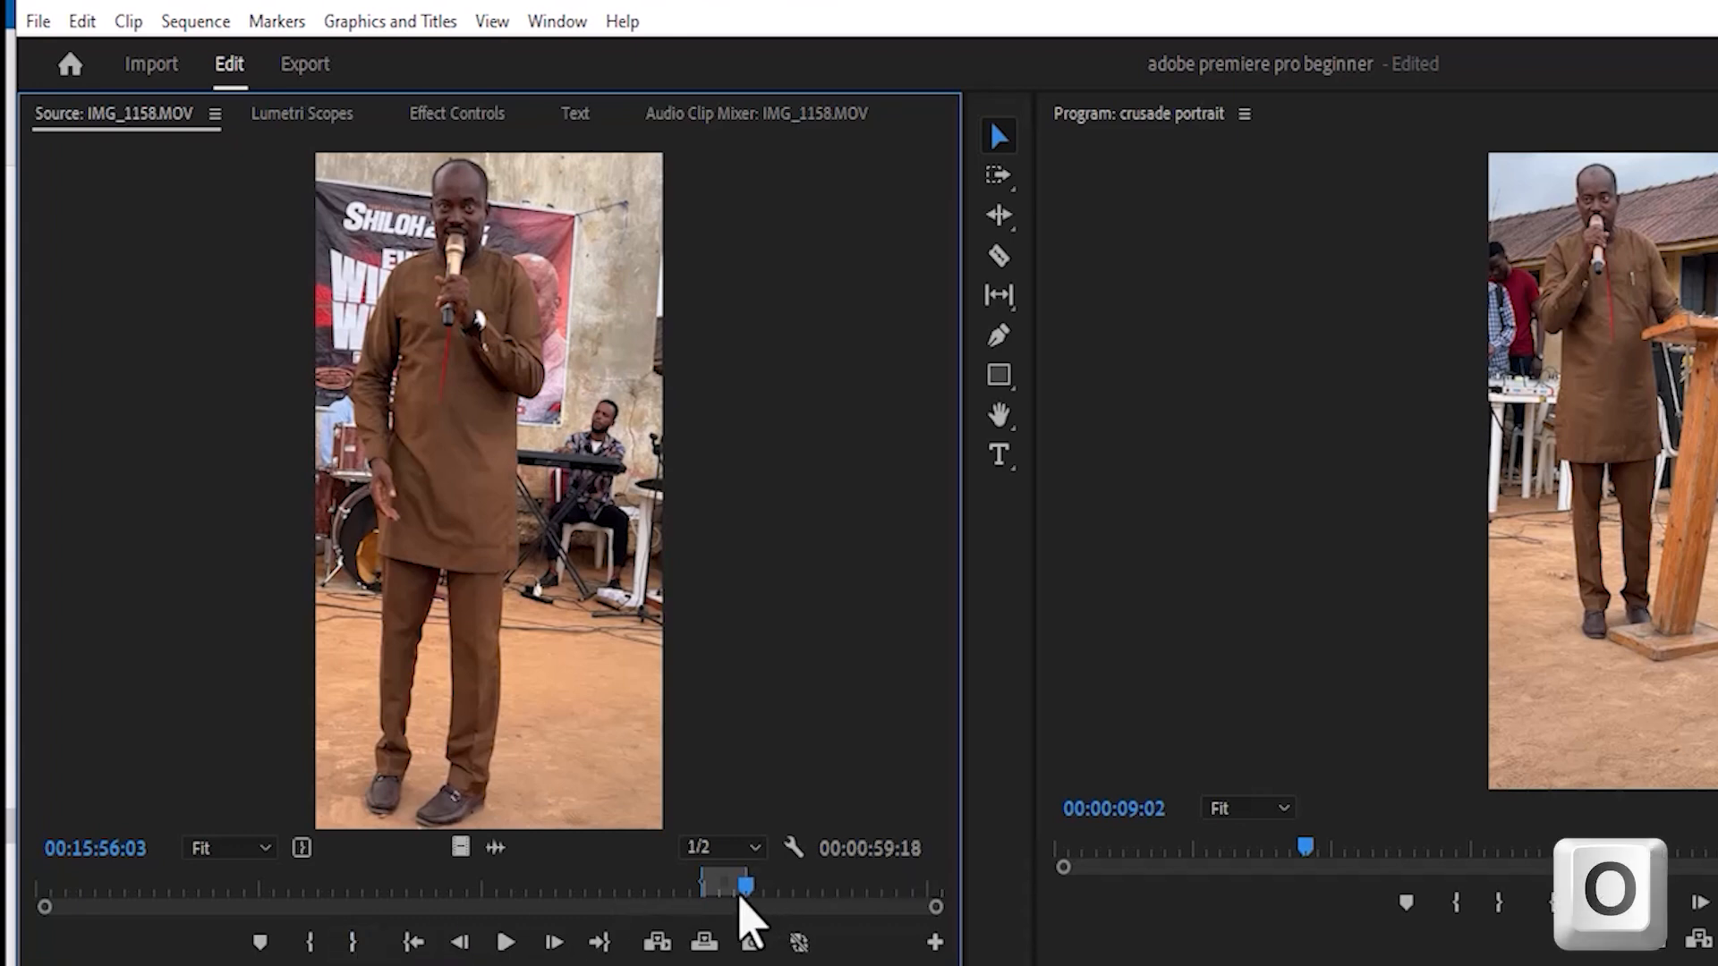
pyautogui.moveTo(499, 583); pyautogui.dragTo(798, 759)
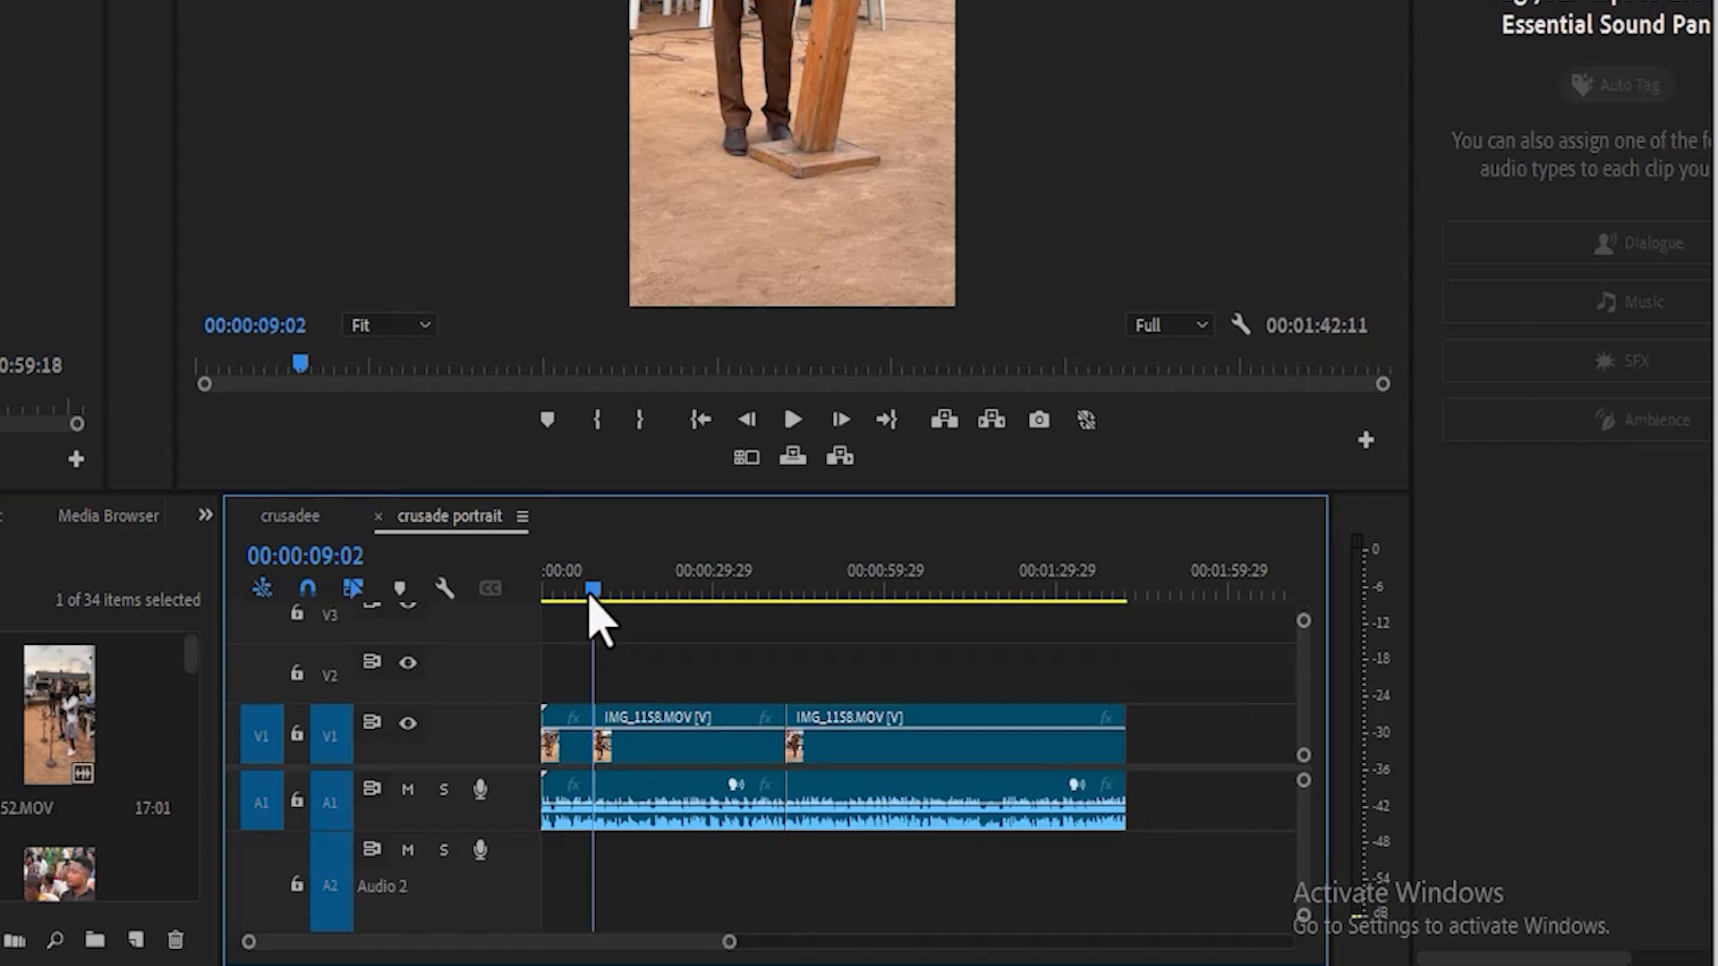
pyautogui.moveTo(594, 589); pyautogui.dragTo(1123, 597)
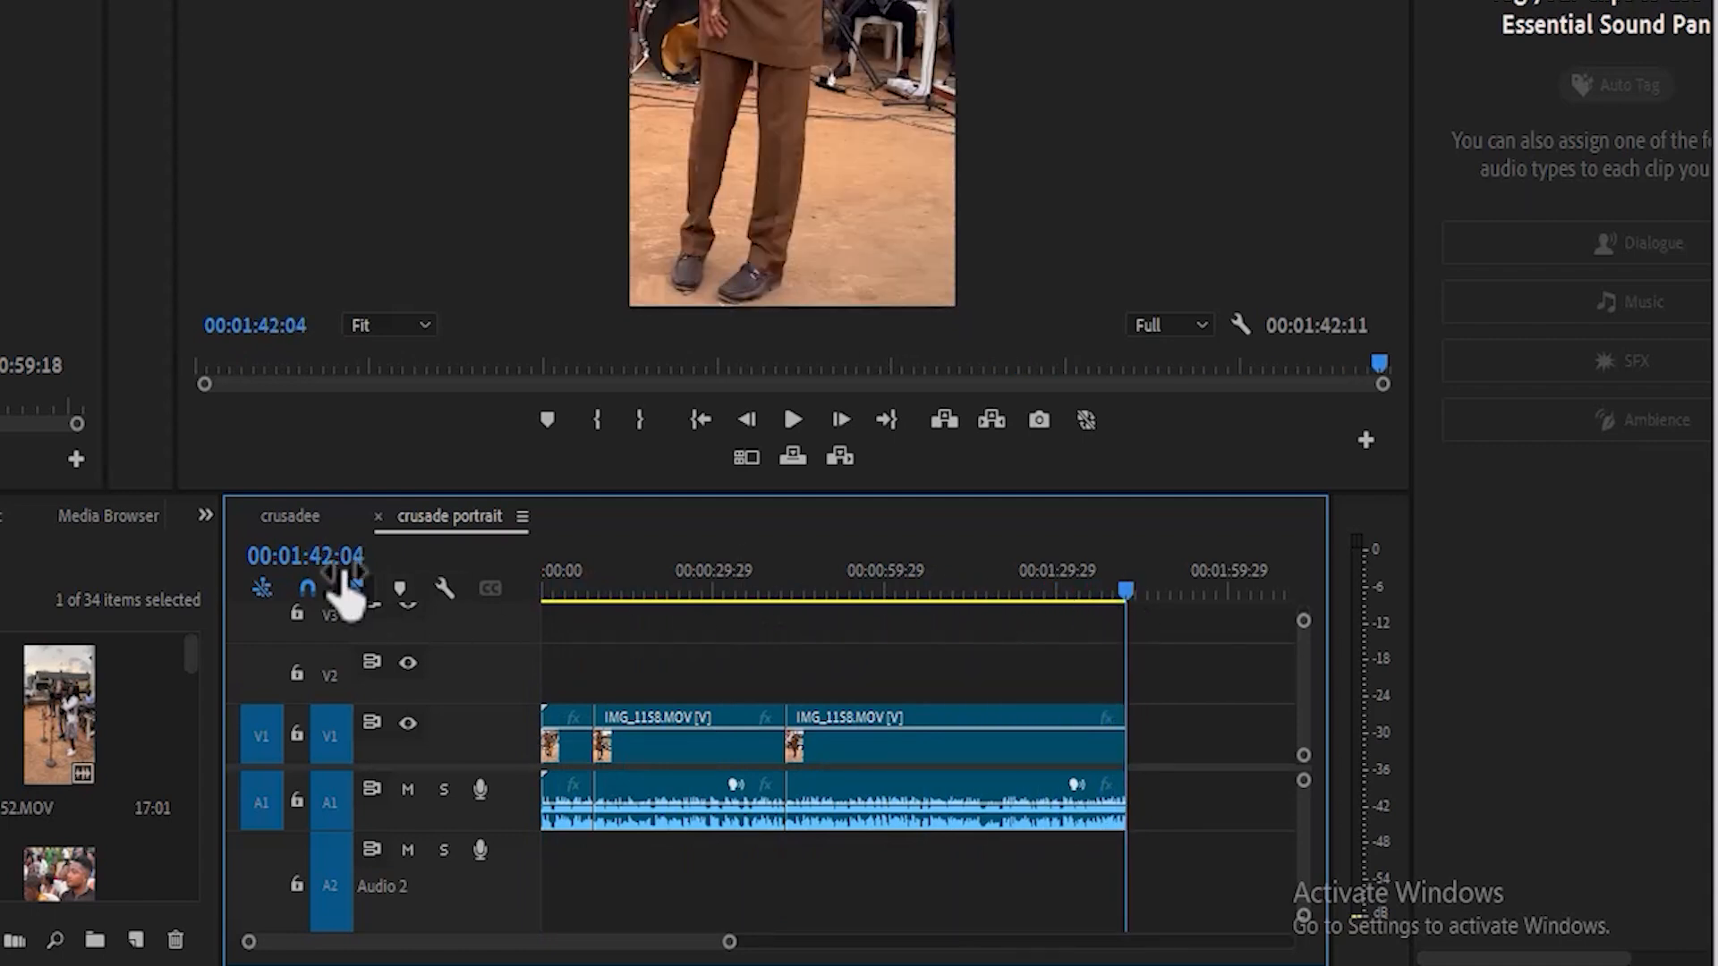
# Step: Place only the video of IMG_1161.MOV on V2 just after 00:00:35:13 and play that part of the sequence back
pyautogui.click(744, 593)
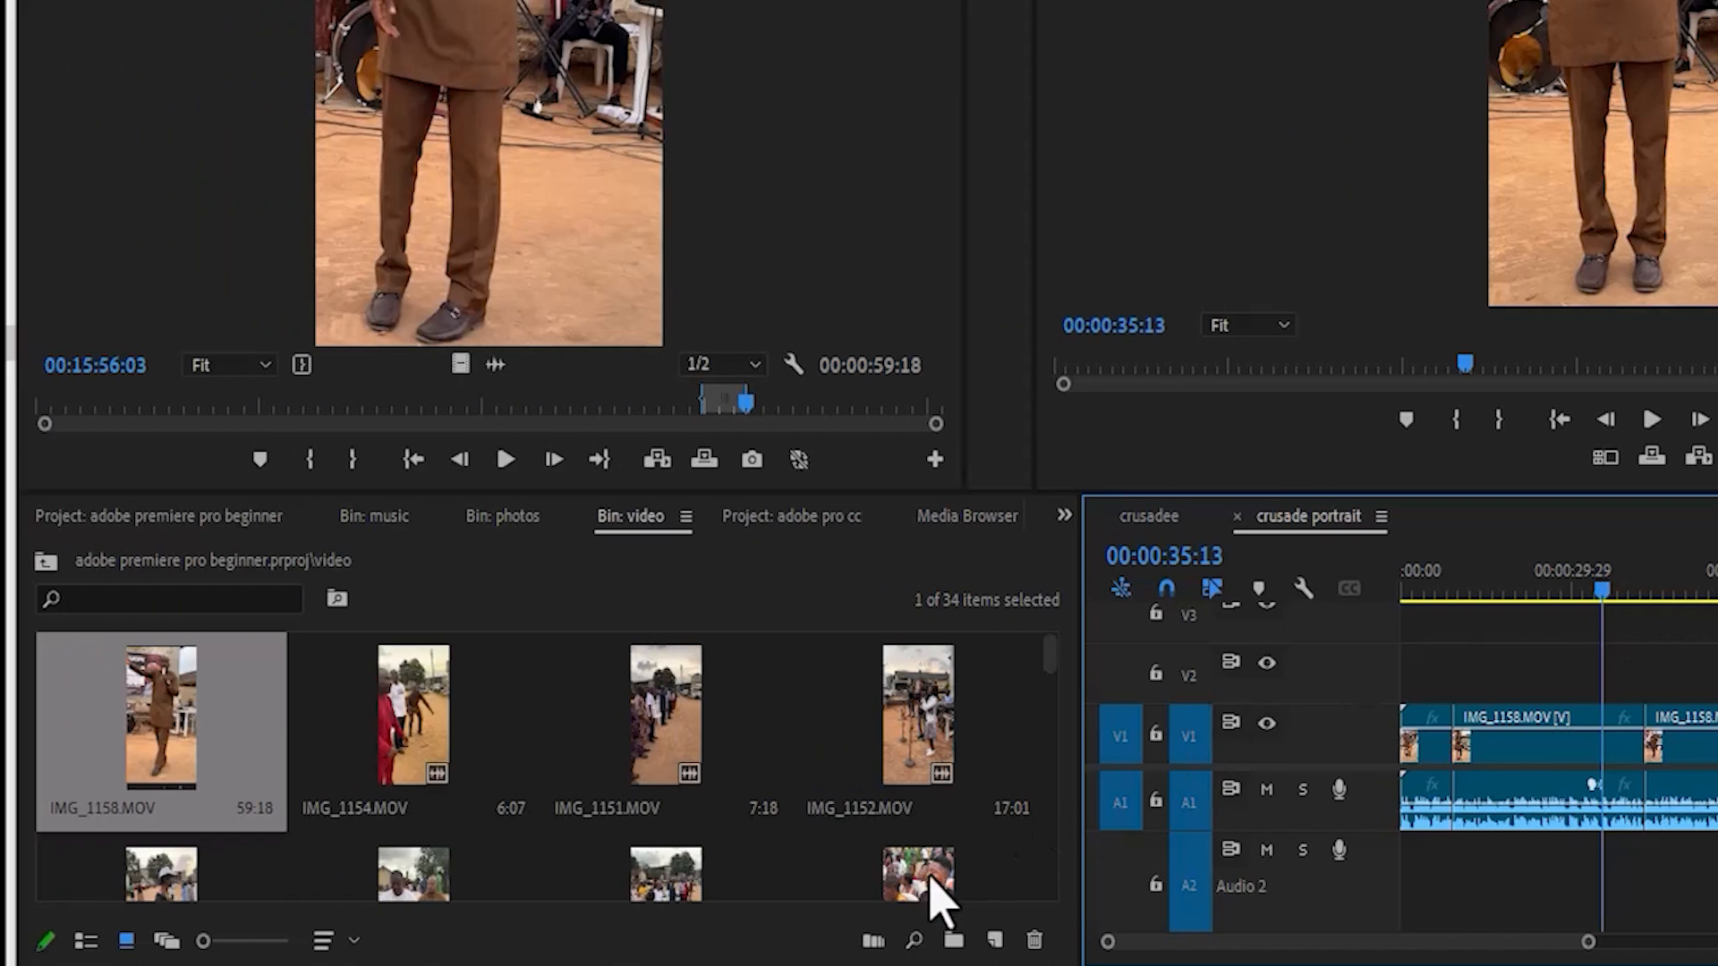
pyautogui.doubleClick(931, 881)
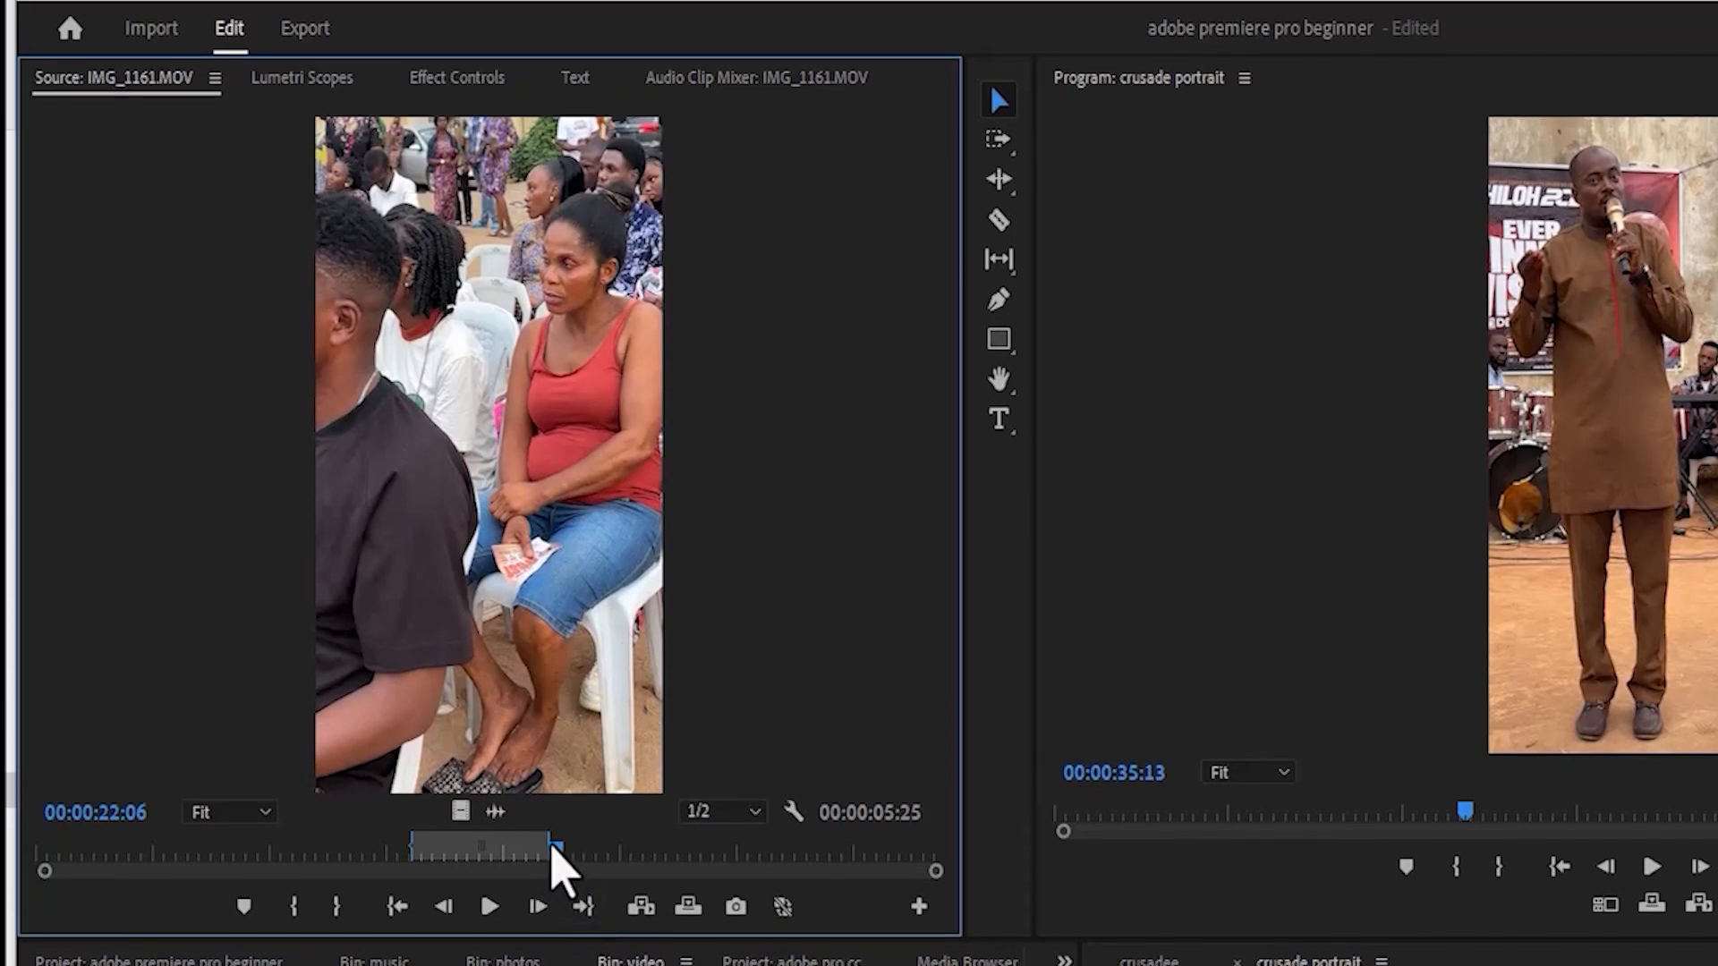
pyautogui.moveTo(552, 846); pyautogui.dragTo(486, 882)
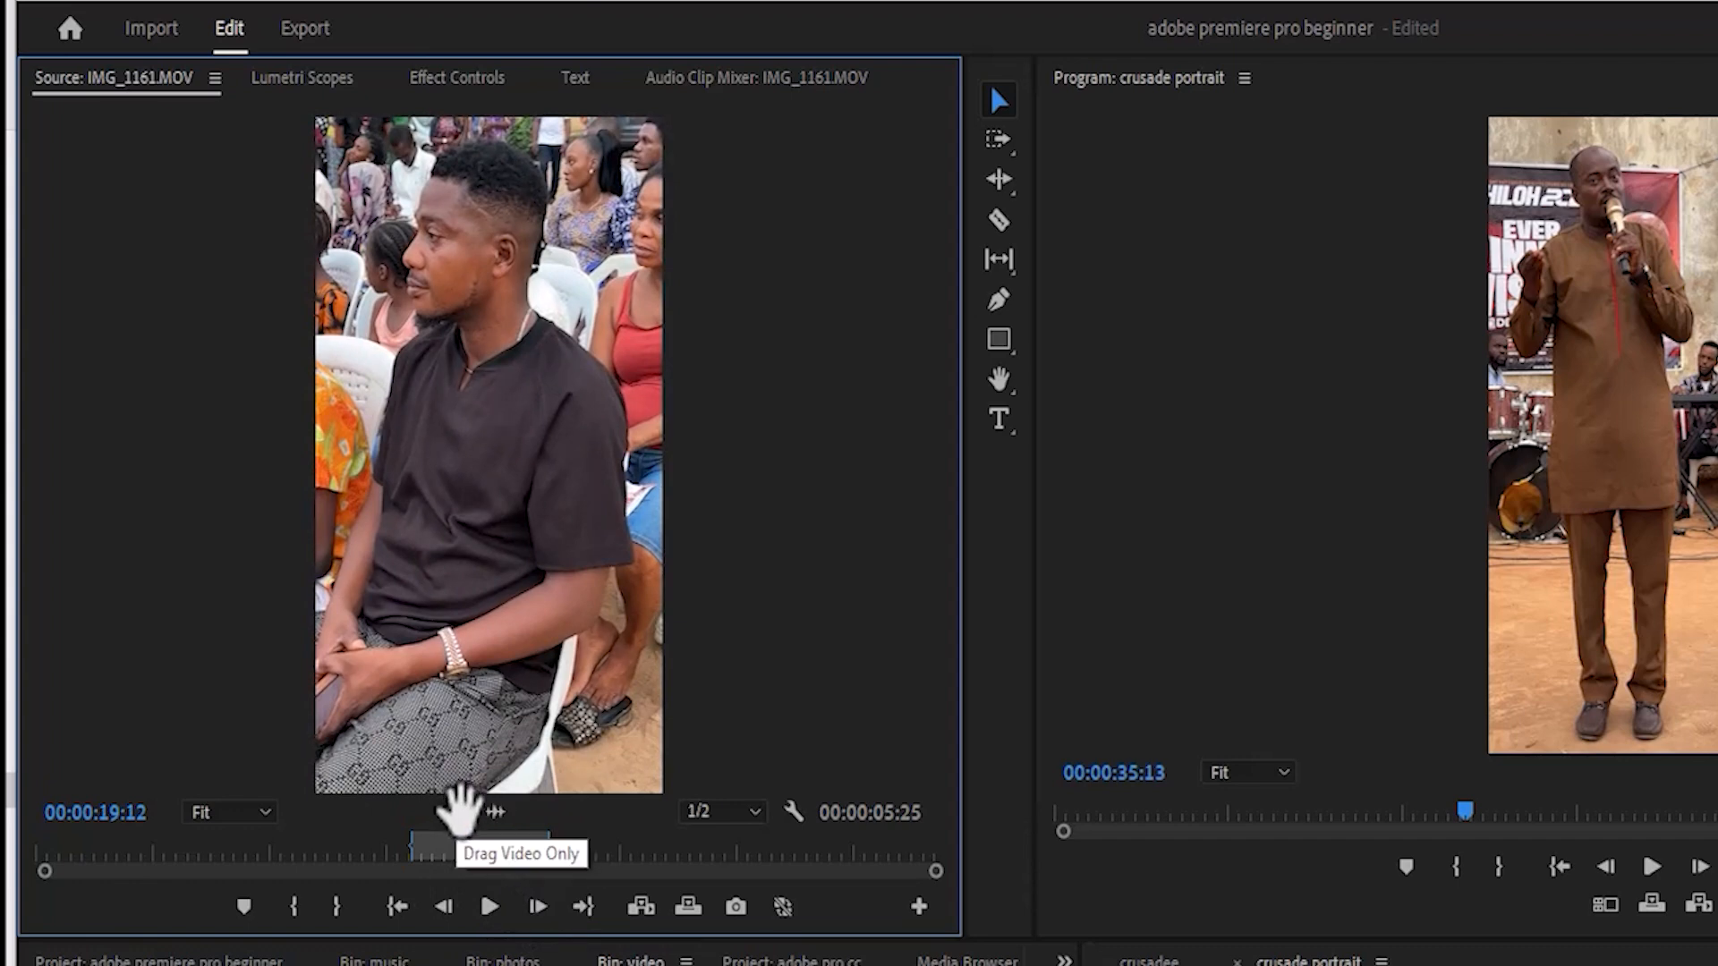
pyautogui.moveTo(460, 810); pyautogui.dragTo(1607, 965)
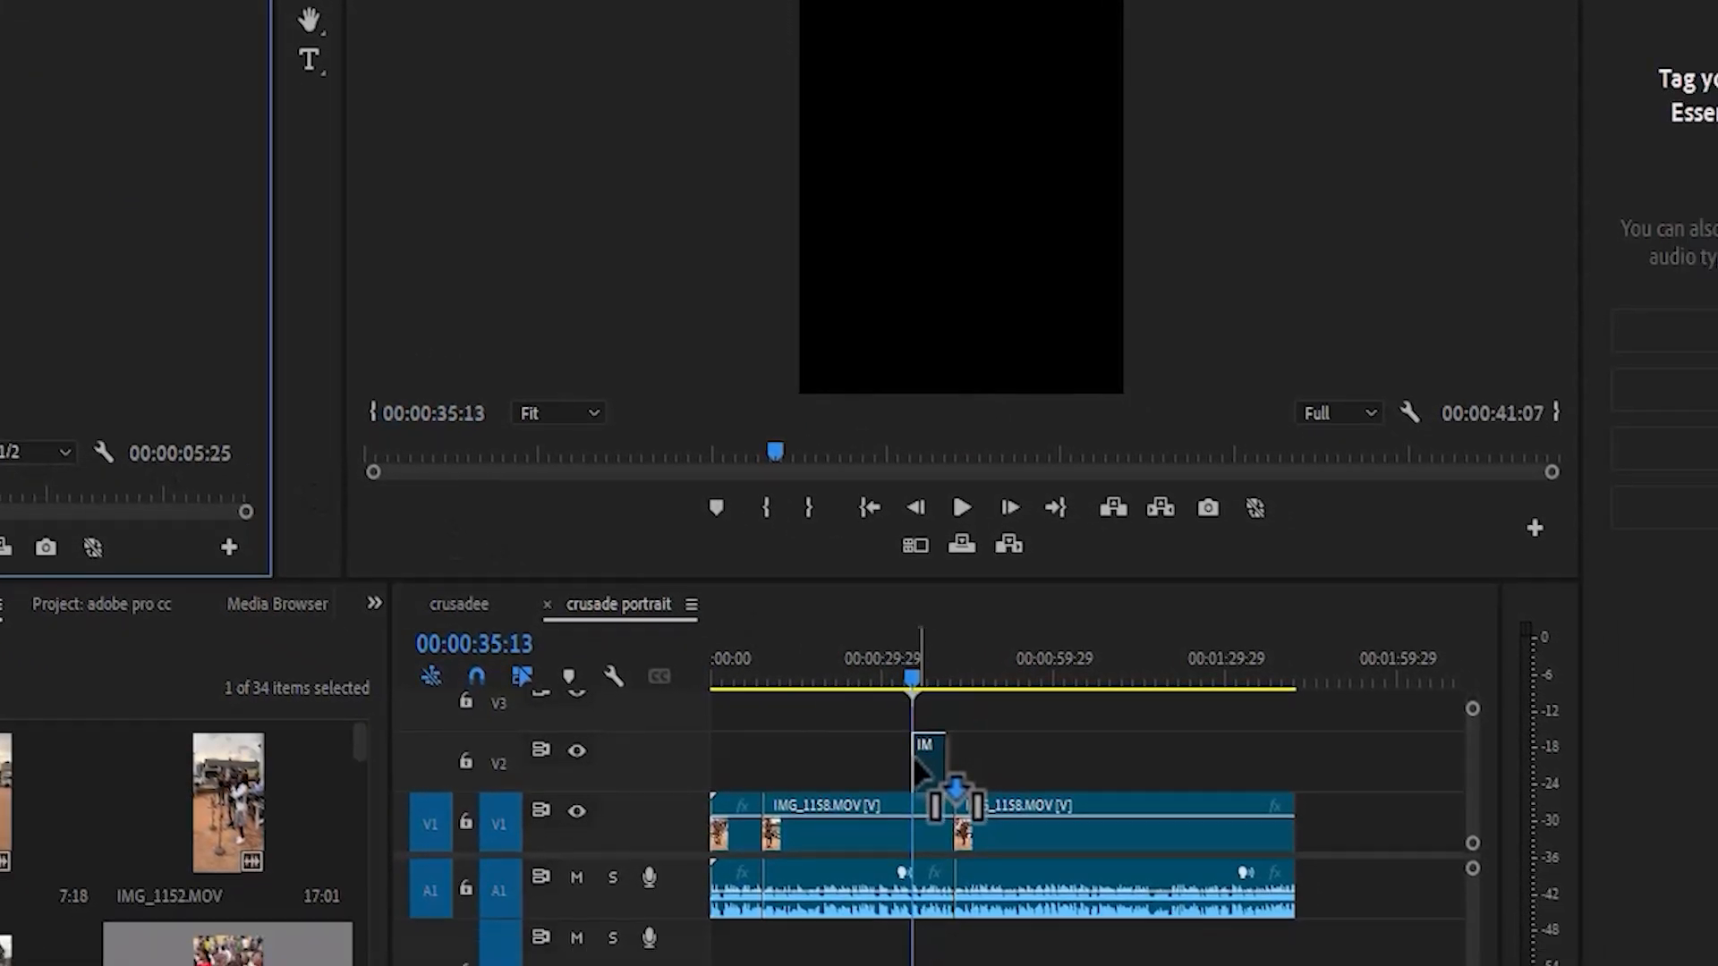
pyautogui.moveTo(914, 759); pyautogui.dragTo(930, 764)
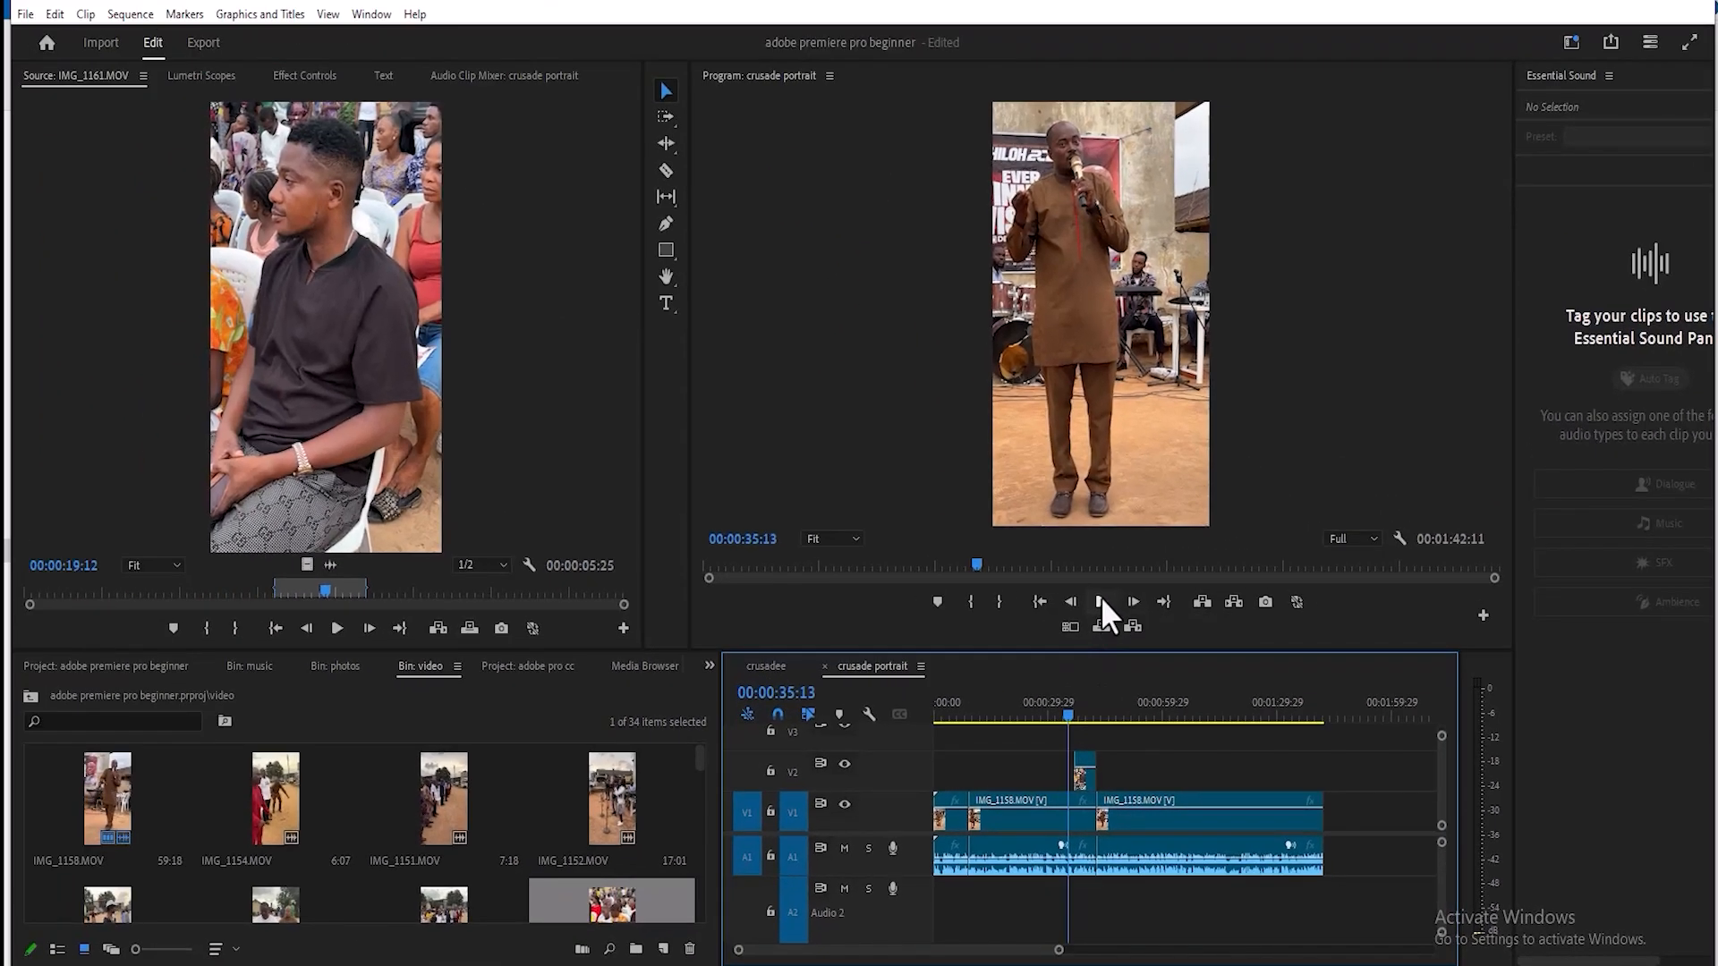
pyautogui.click(873, 467)
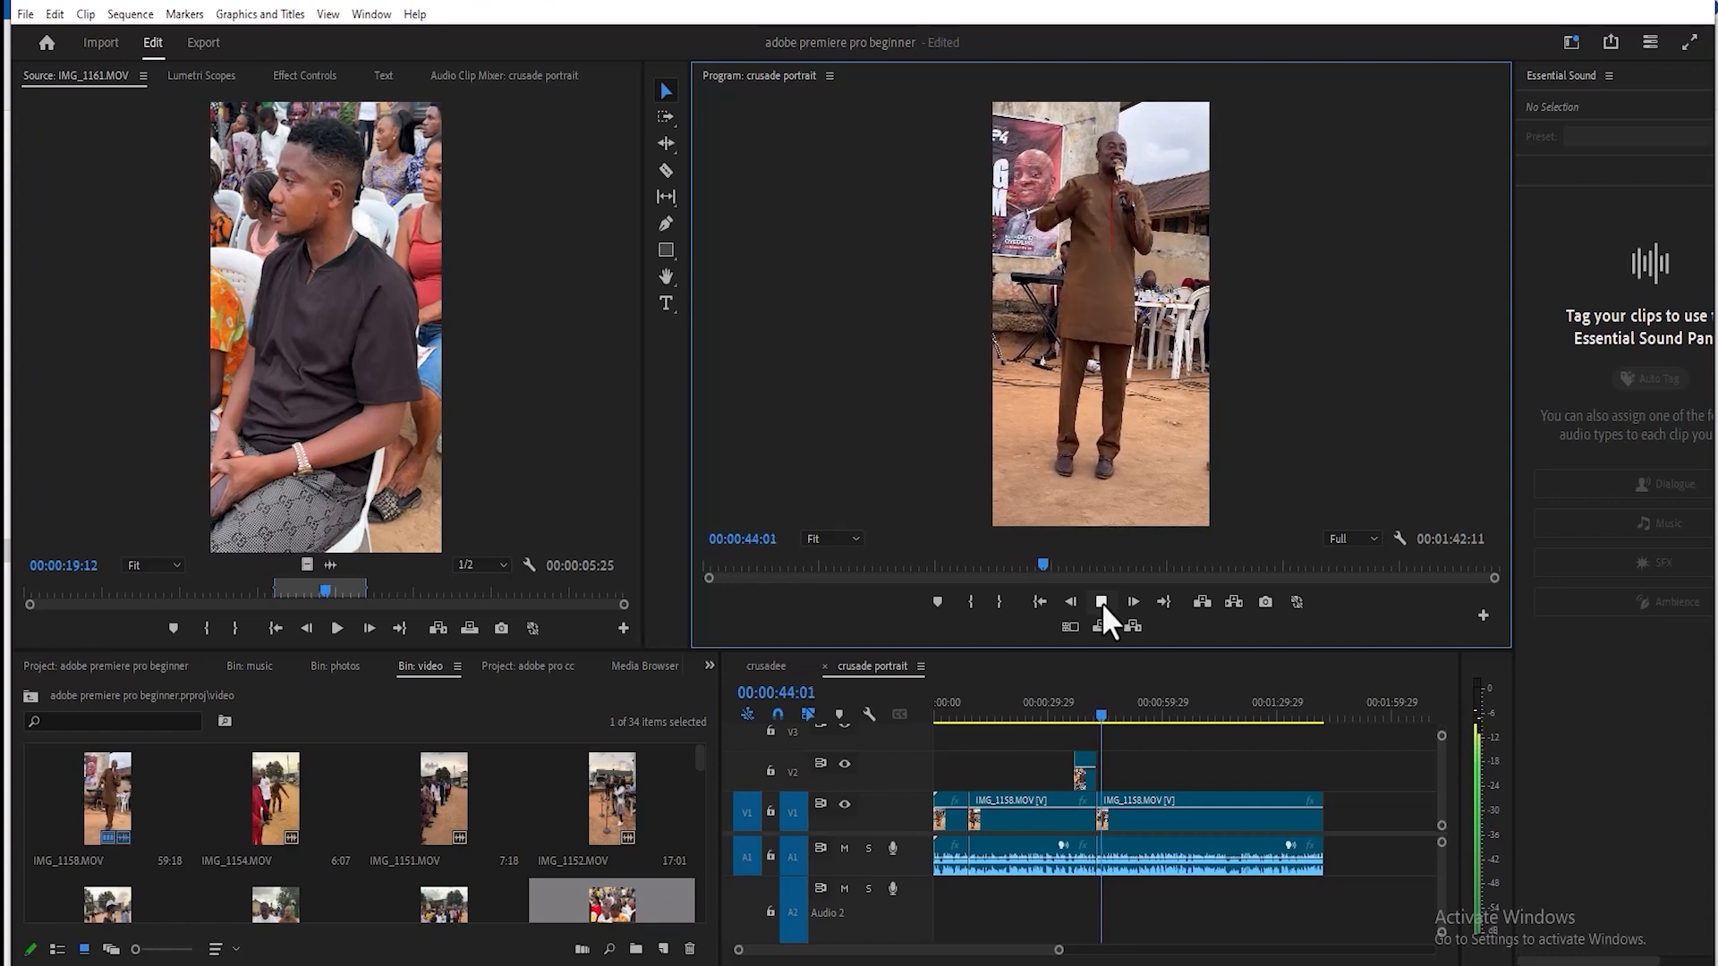
pyautogui.click(1102, 603)
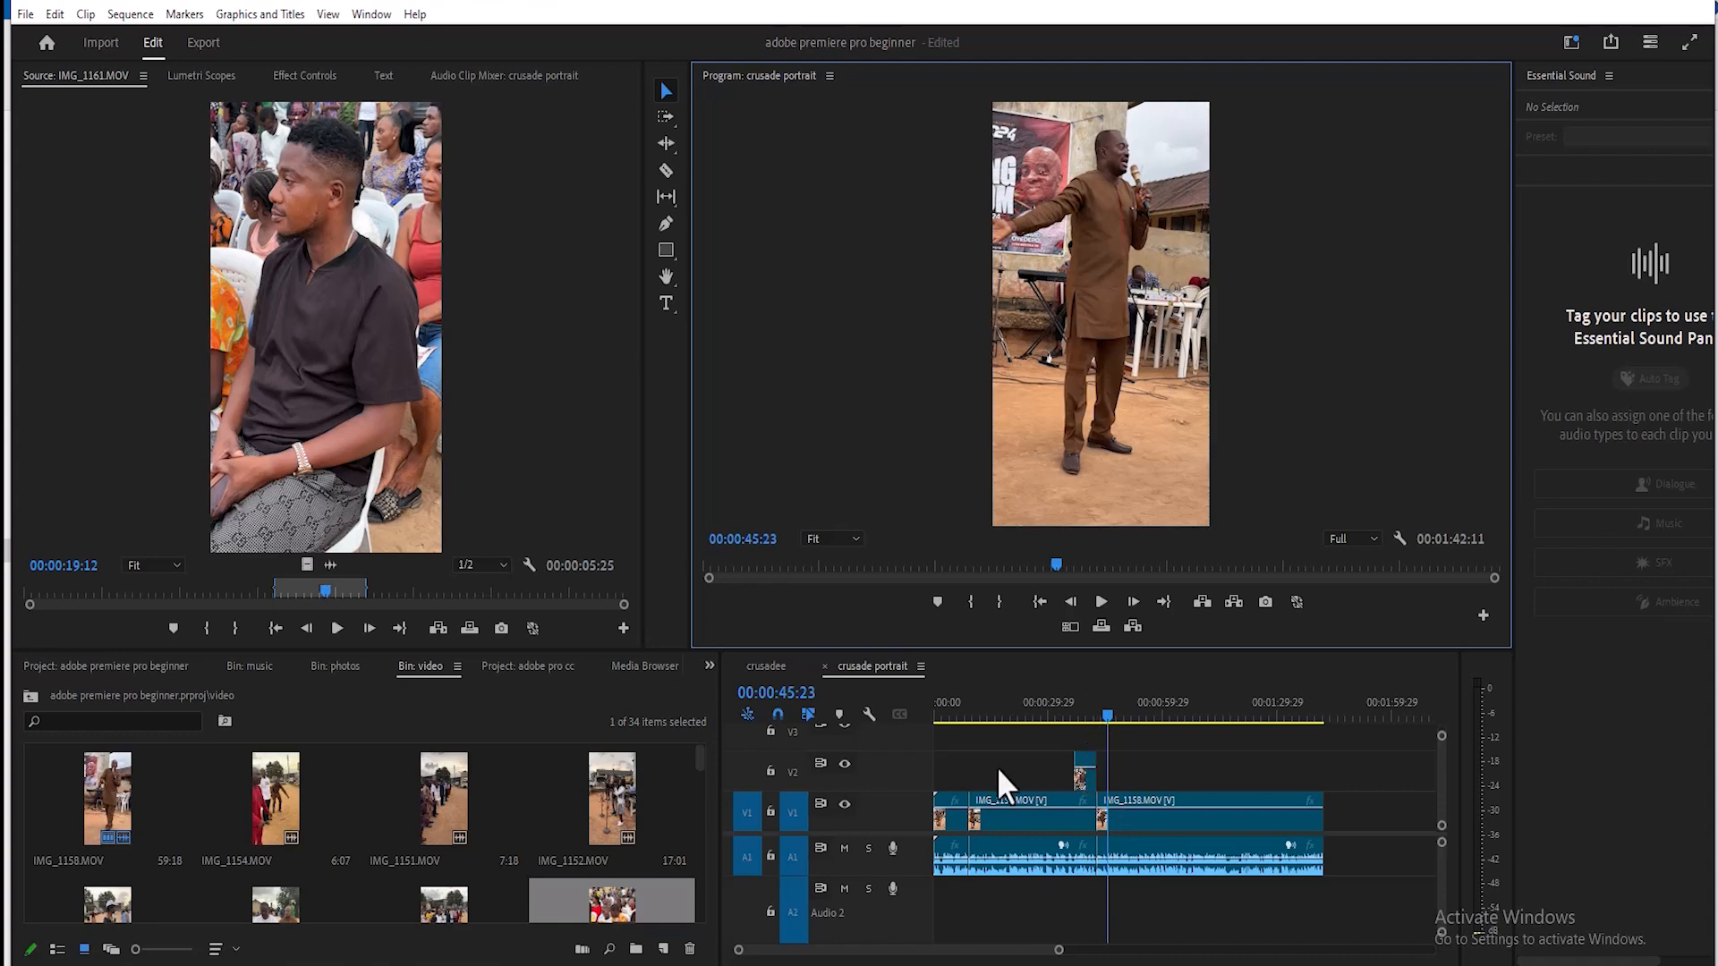
# Step: Load IMG_1160.MOV from the video bin and place only its marked video on V2 near the end of the sequence
pyautogui.click(1318, 713)
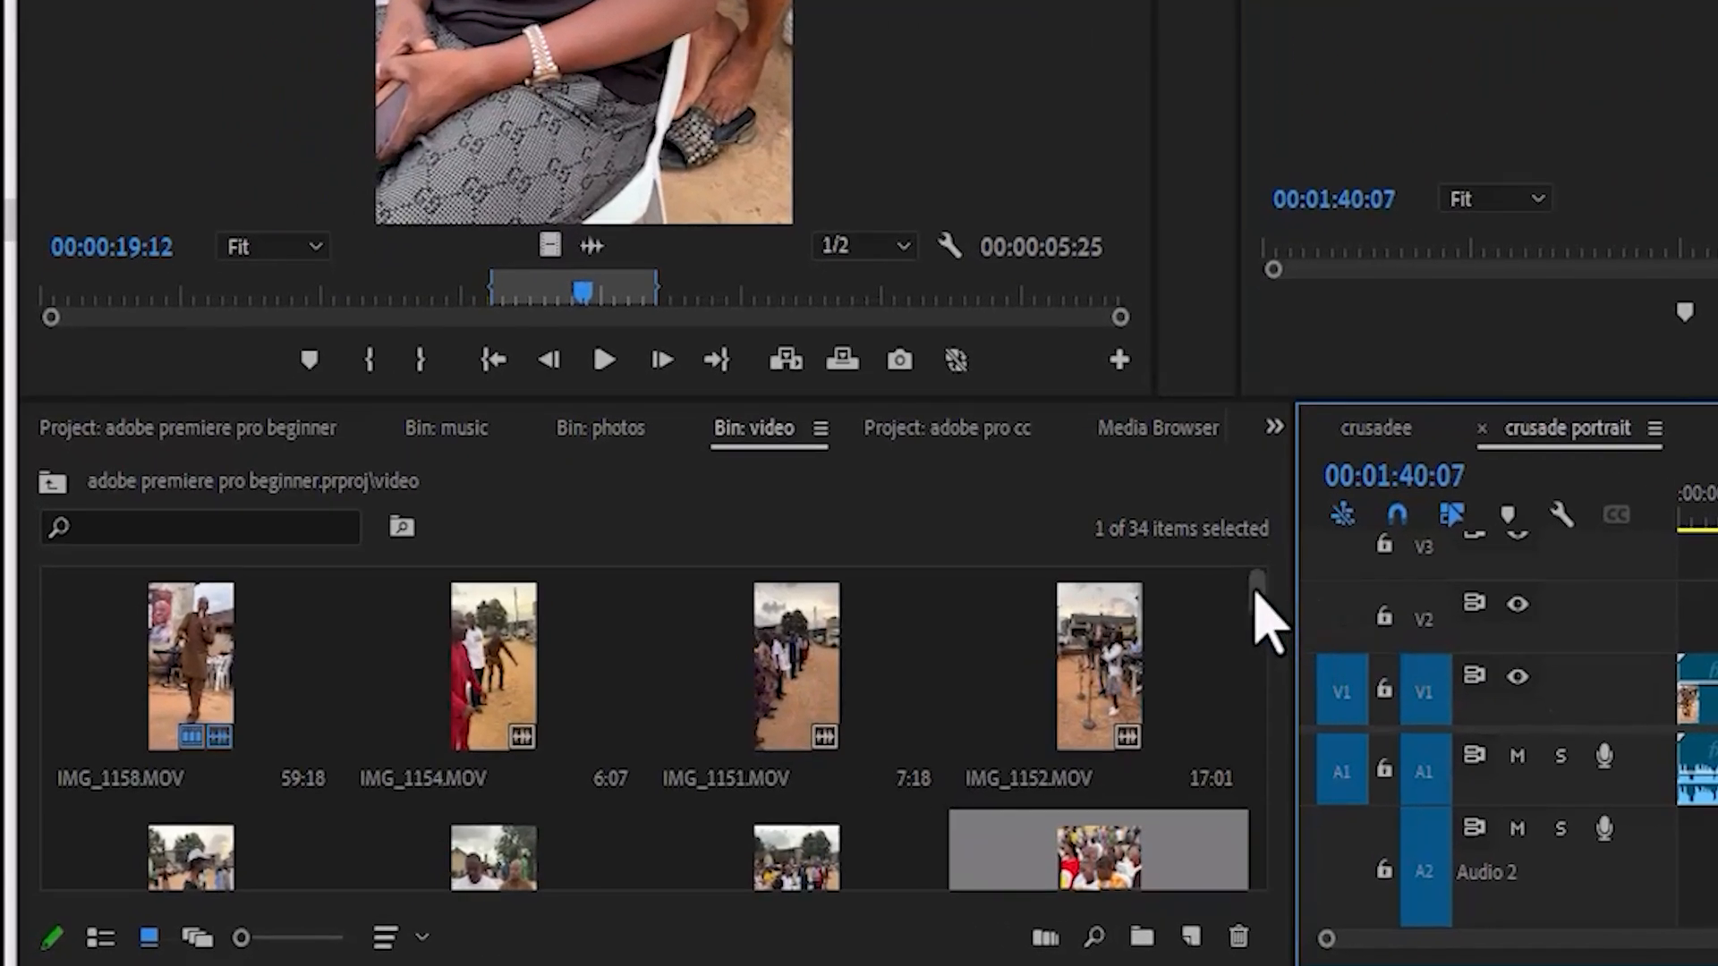
pyautogui.moveTo(1256, 598); pyautogui.dragTo(1270, 646)
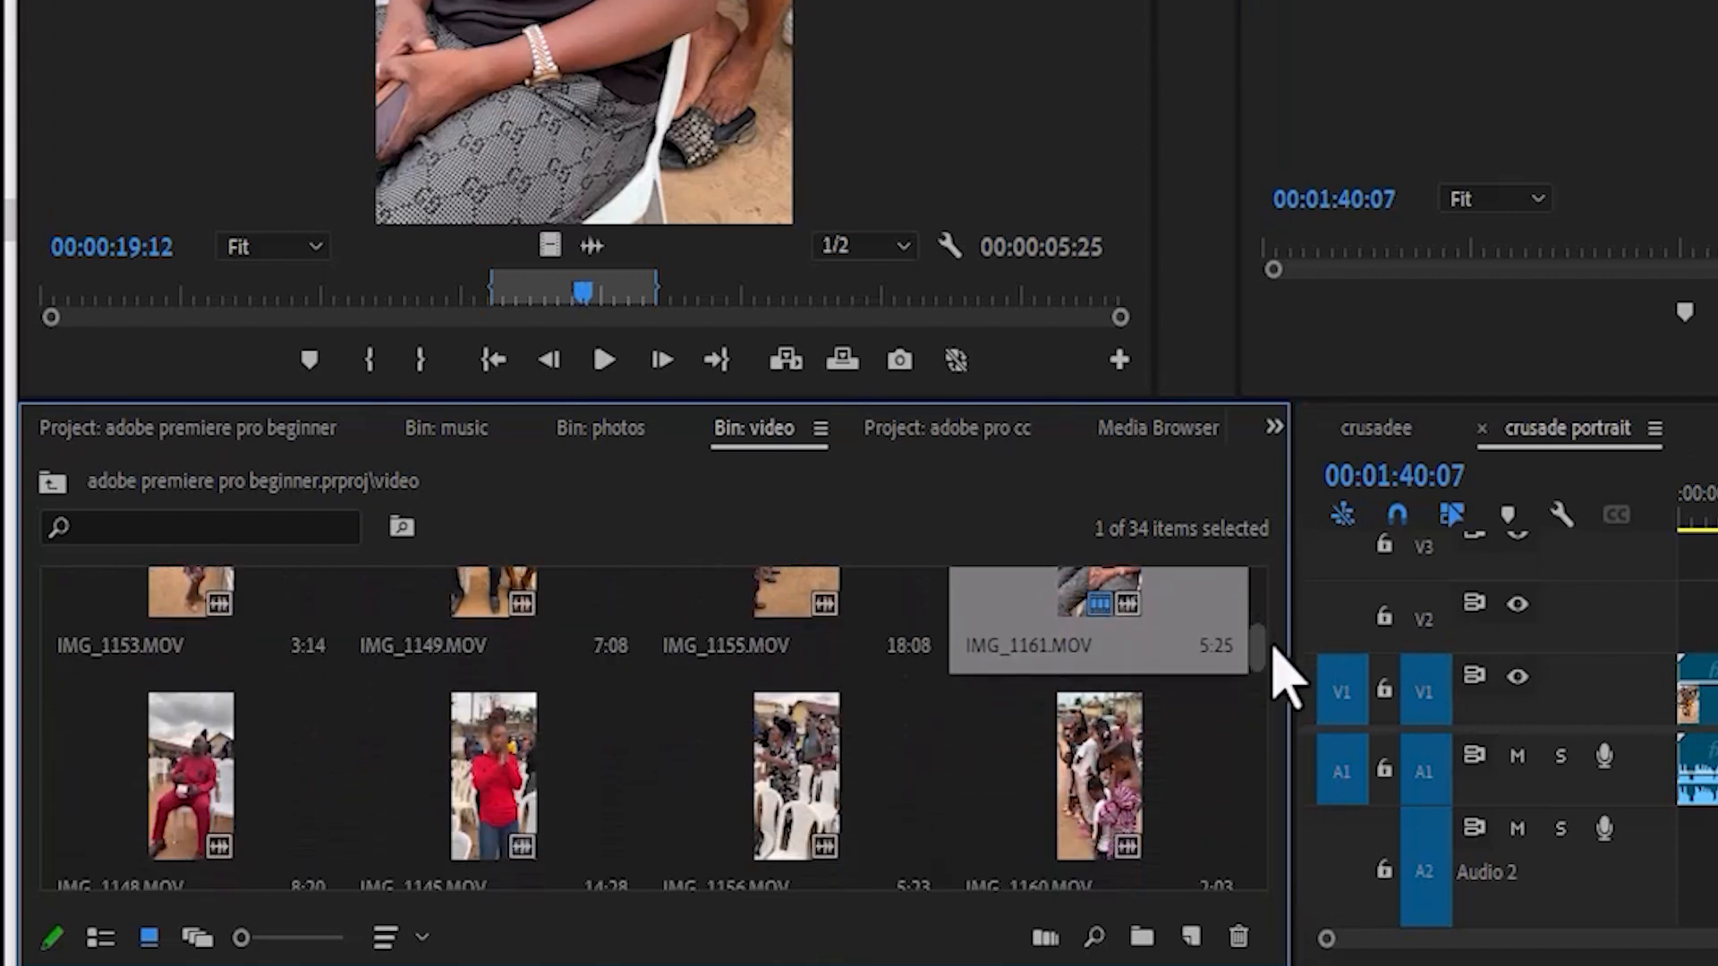
pyautogui.doubleClick(1097, 797)
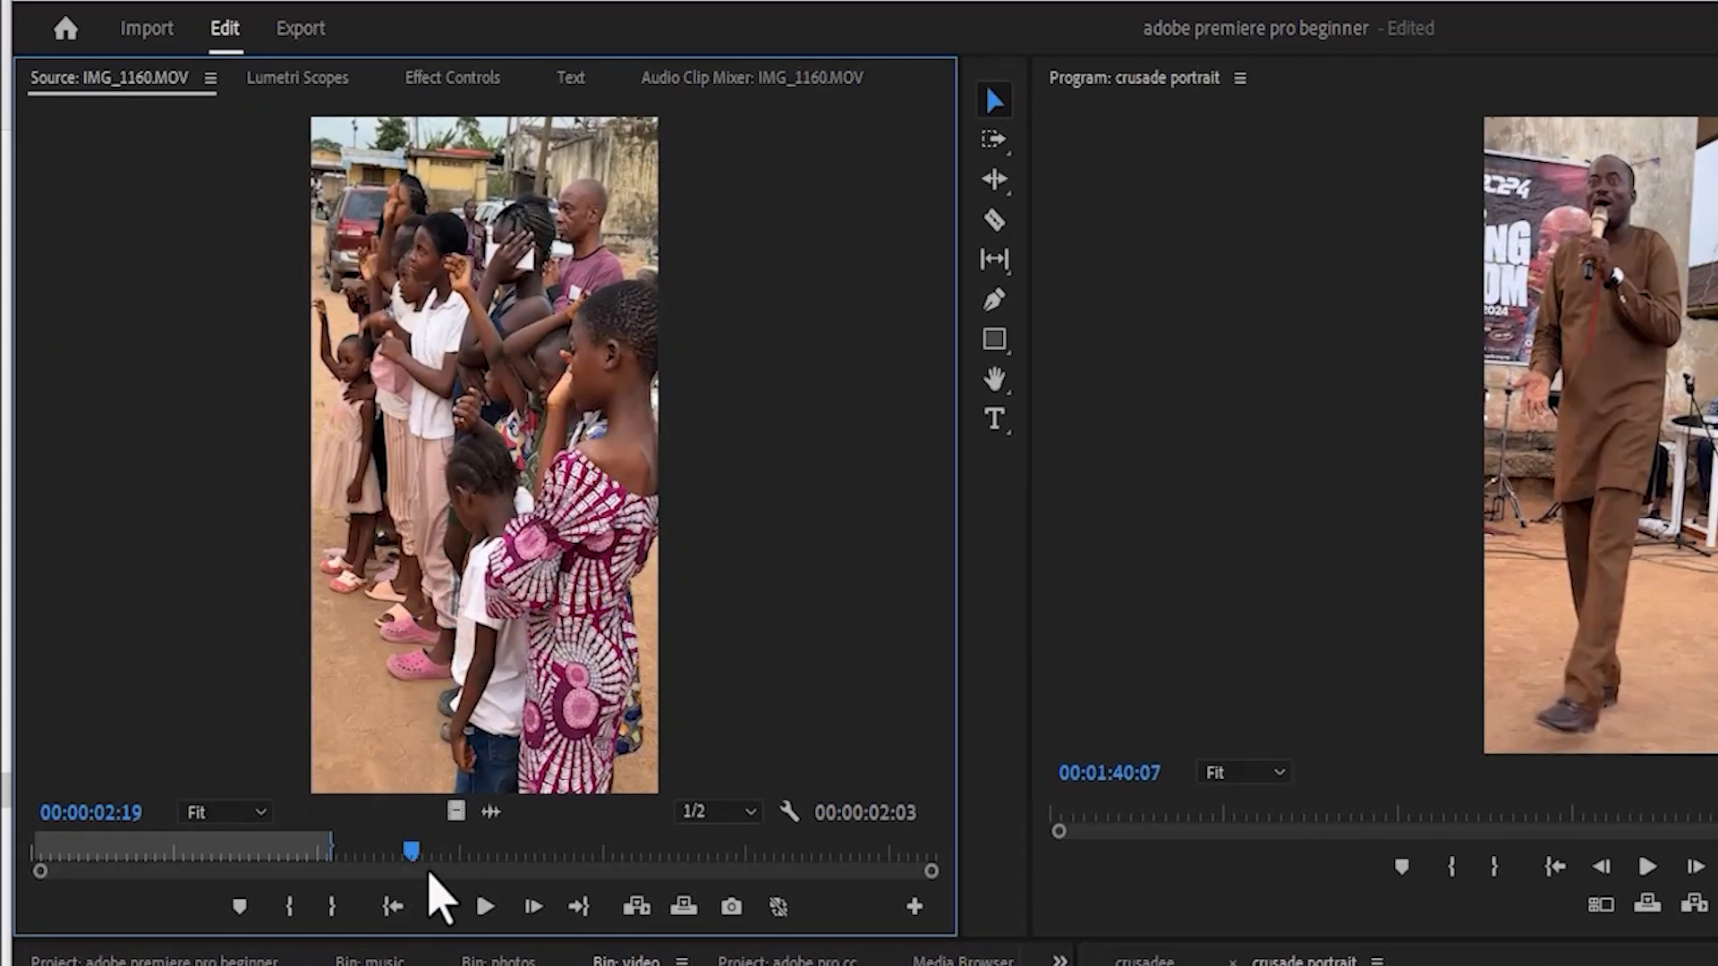
pyautogui.moveTo(411, 850); pyautogui.dragTo(217, 845)
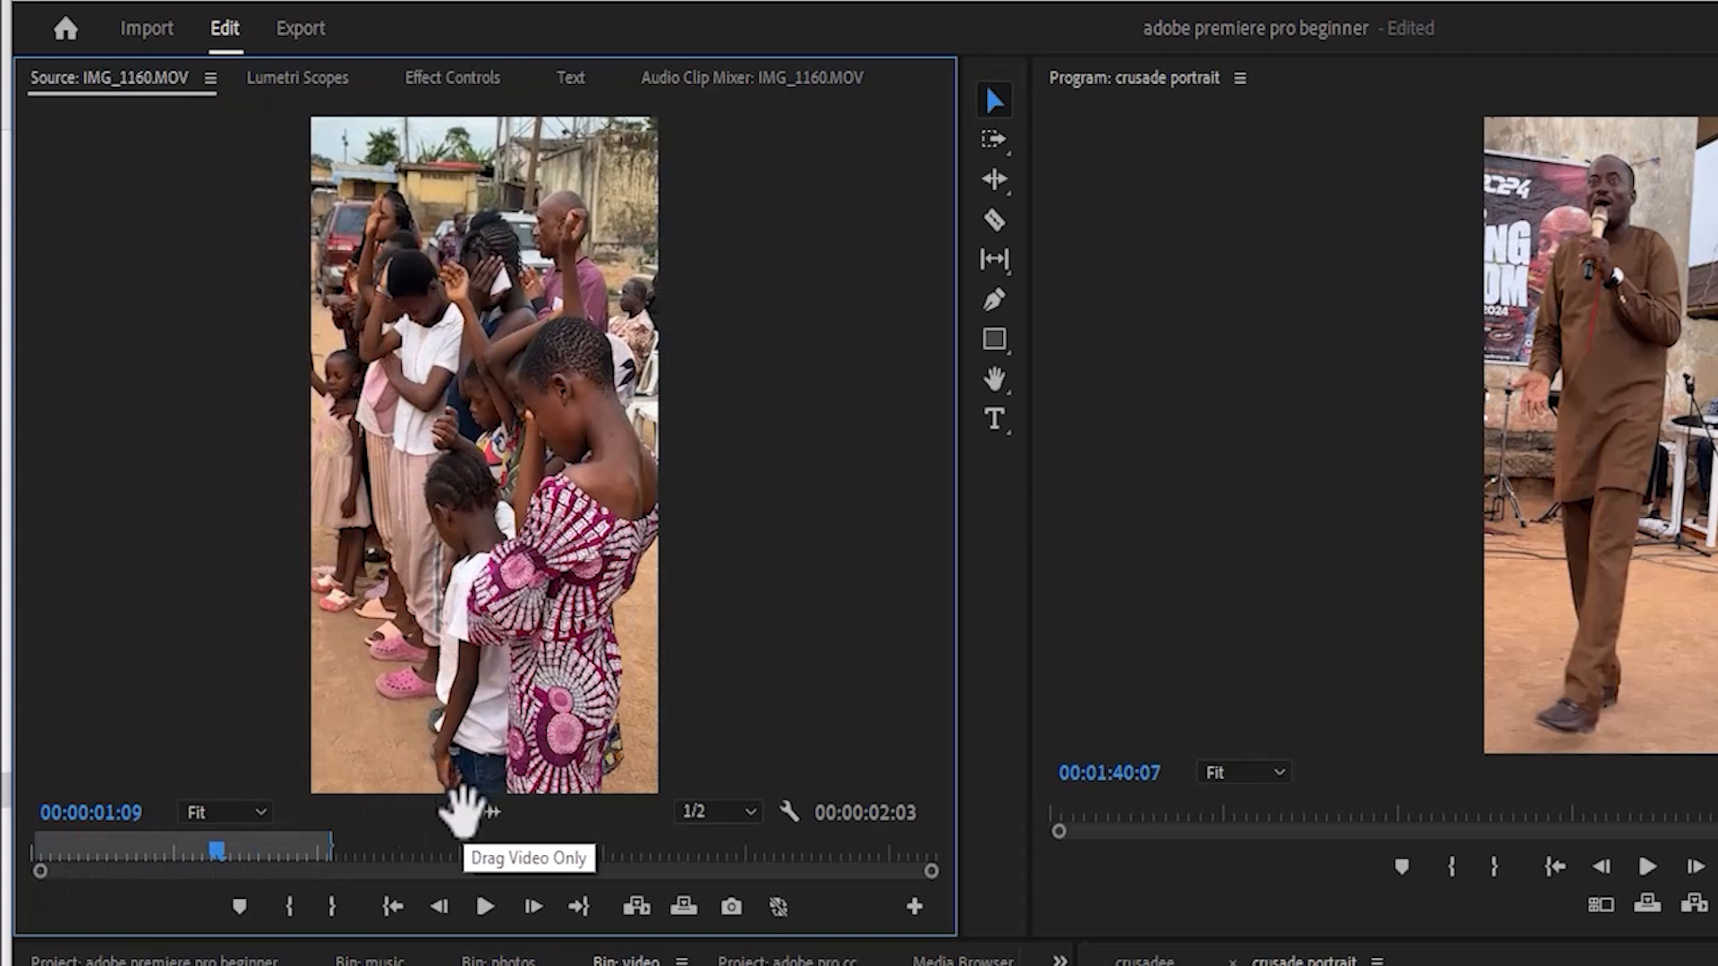
pyautogui.moveTo(455, 812); pyautogui.dragTo(837, 736)
pyautogui.moveTo(771, 682); pyautogui.dragTo(1304, 781)
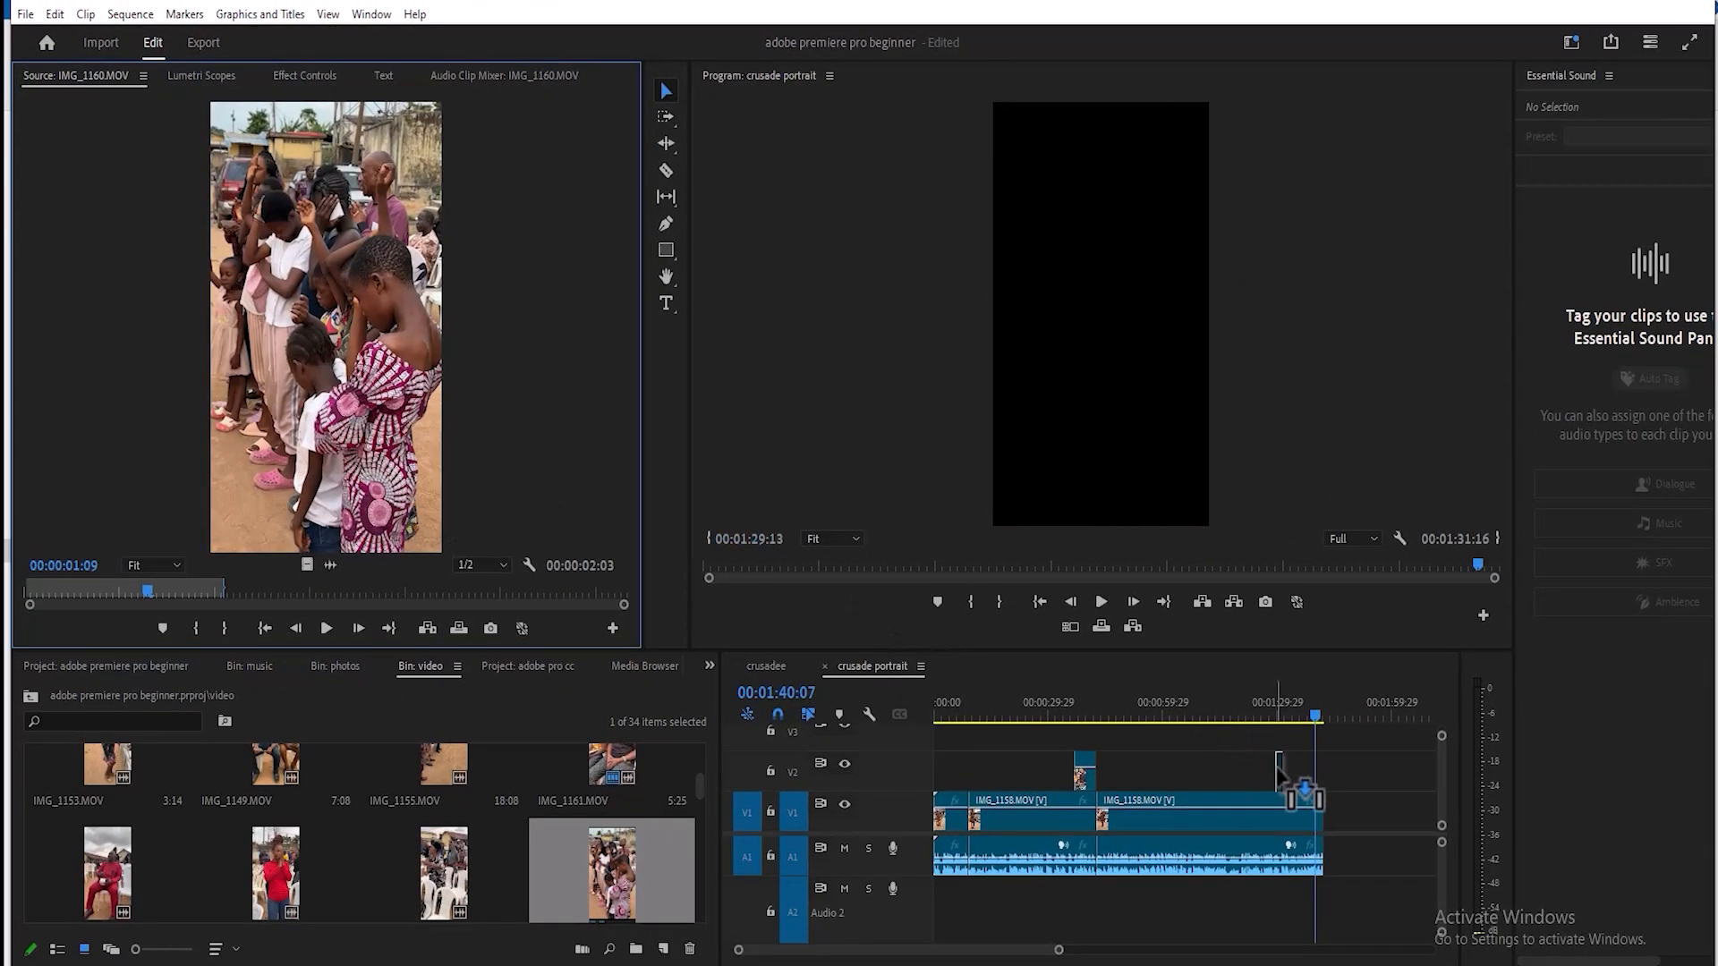
# Step: Play back the end of the crusade portrait sequence and then its opening seconds
pyautogui.click(1306, 711)
pyautogui.press('space')
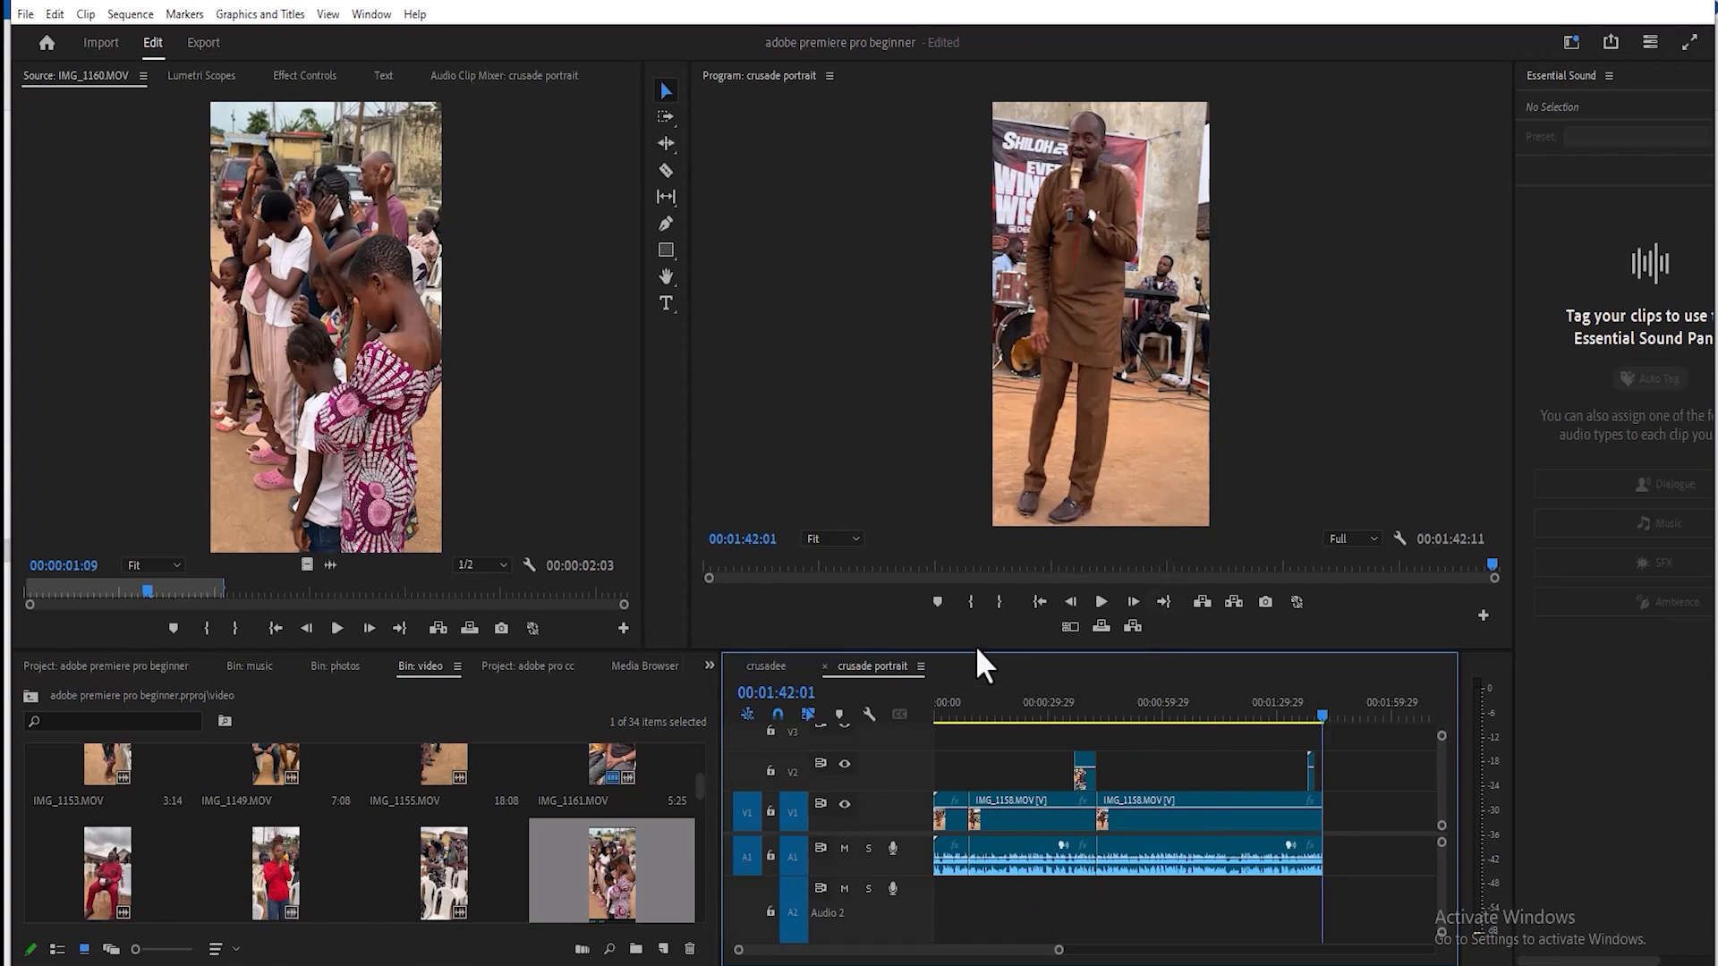
pyautogui.click(946, 717)
pyautogui.press('space')
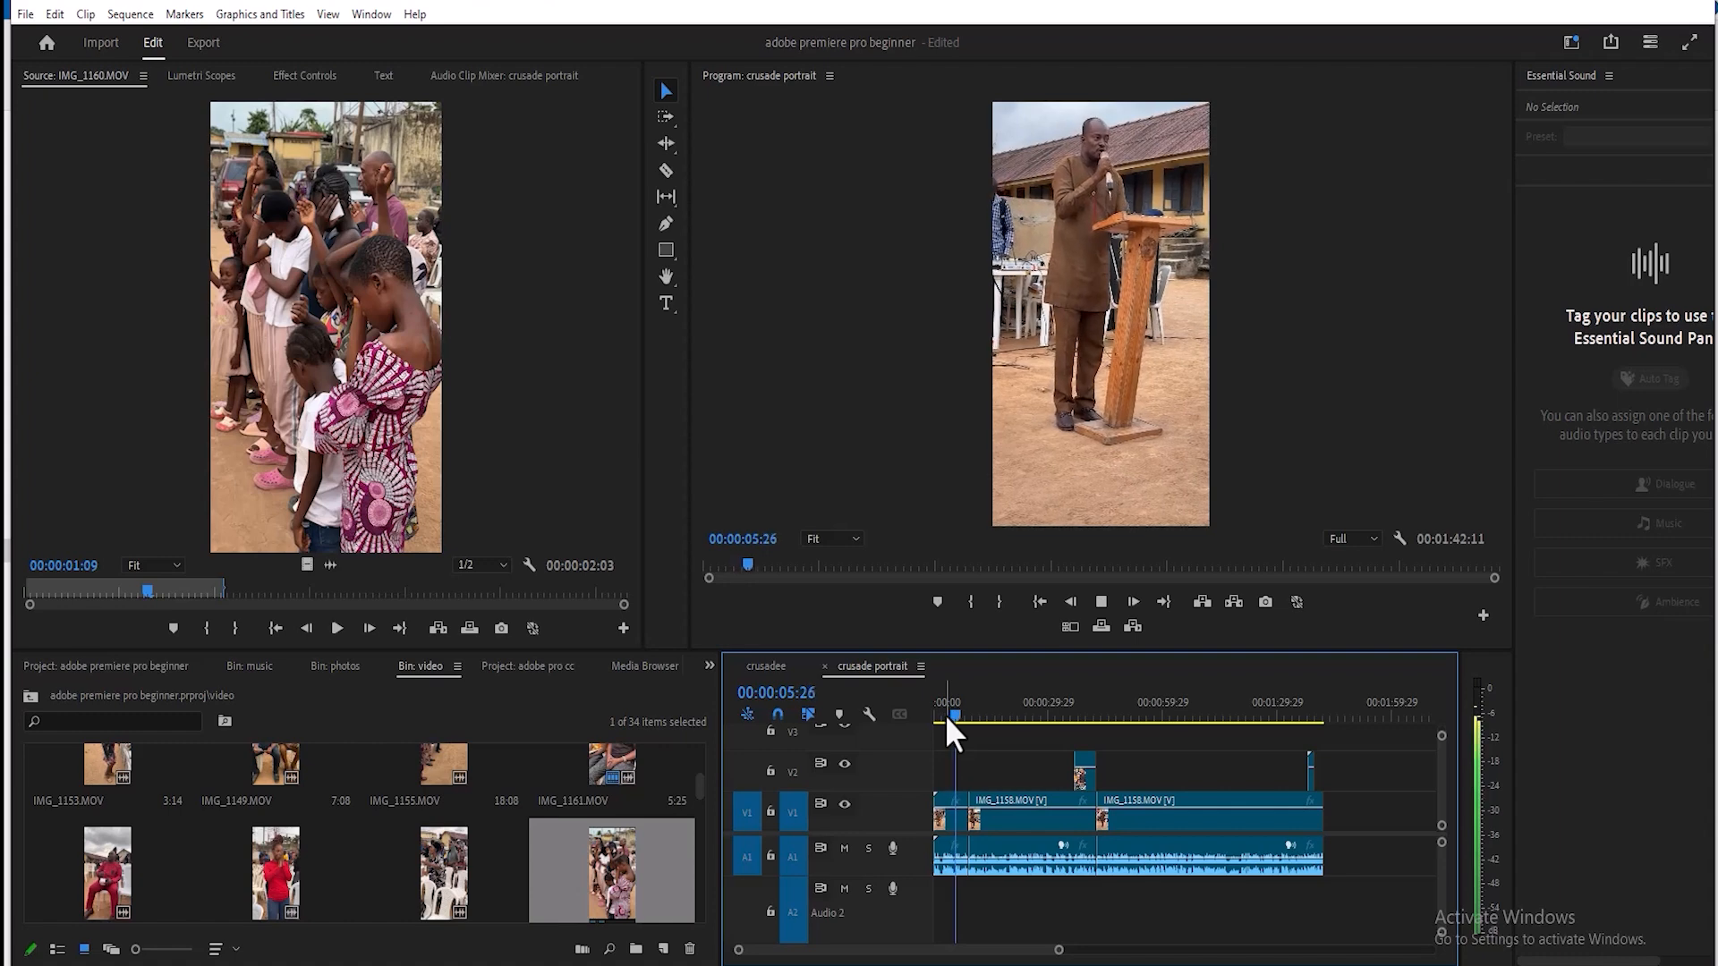
pyautogui.press('space')
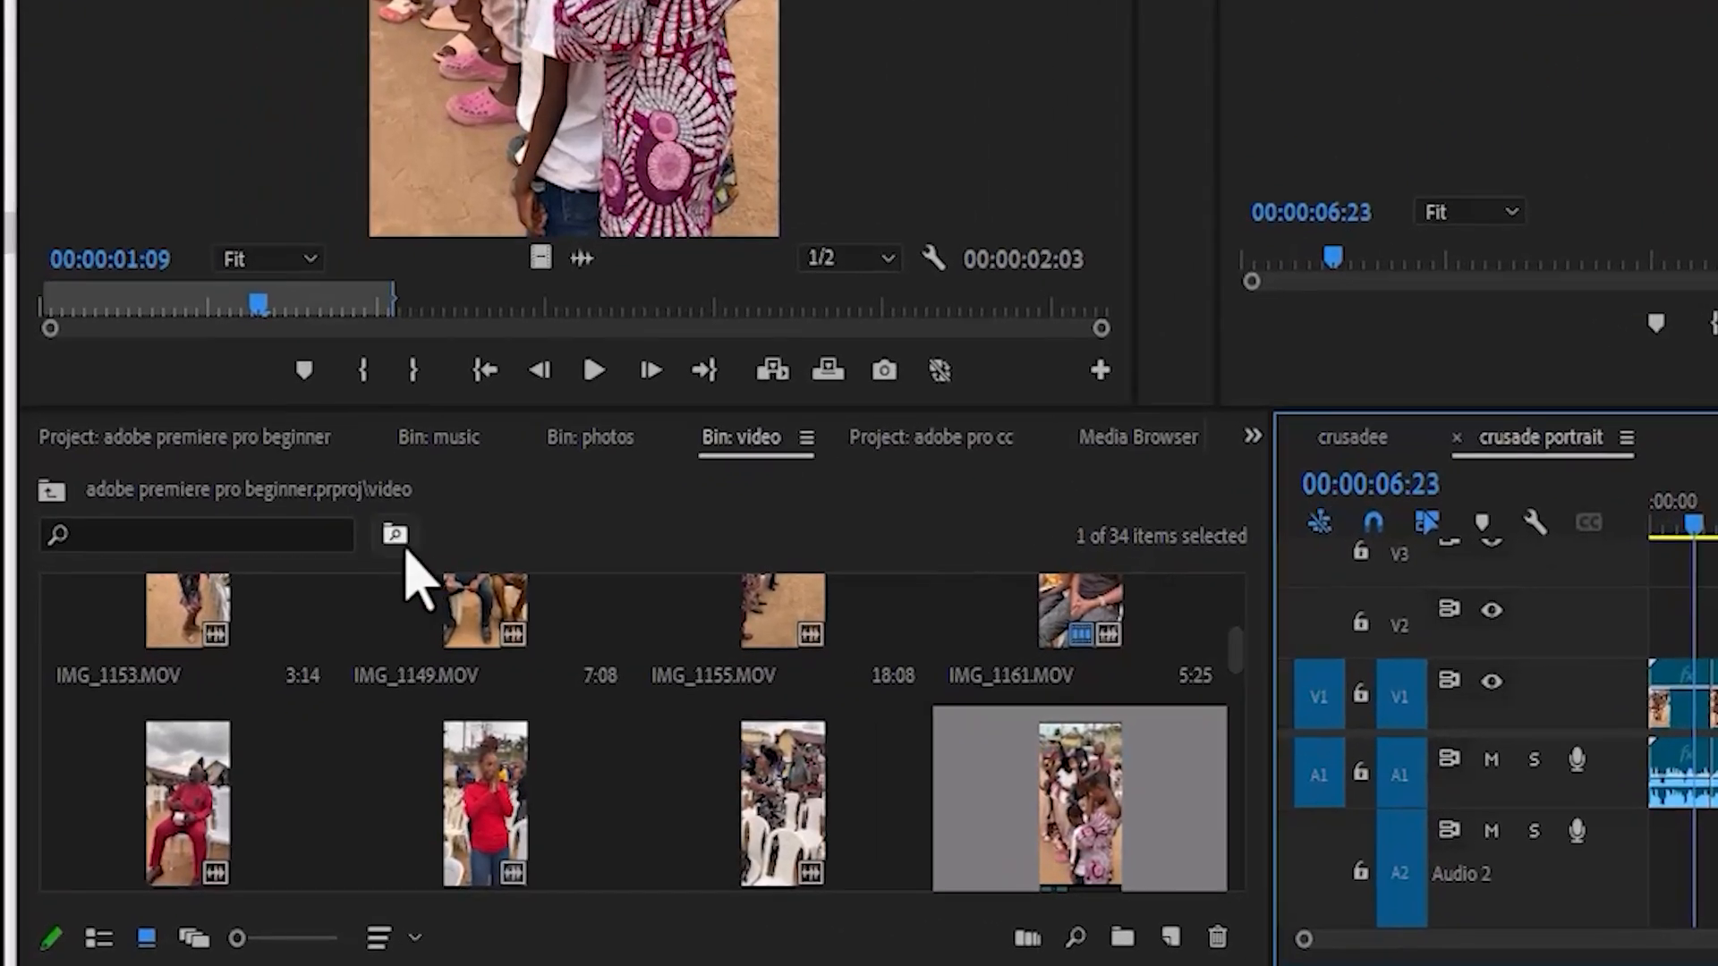
# Step: Open the music bin and try placing the whole videoplayback (12) audio file on A2
pyautogui.click(52, 484)
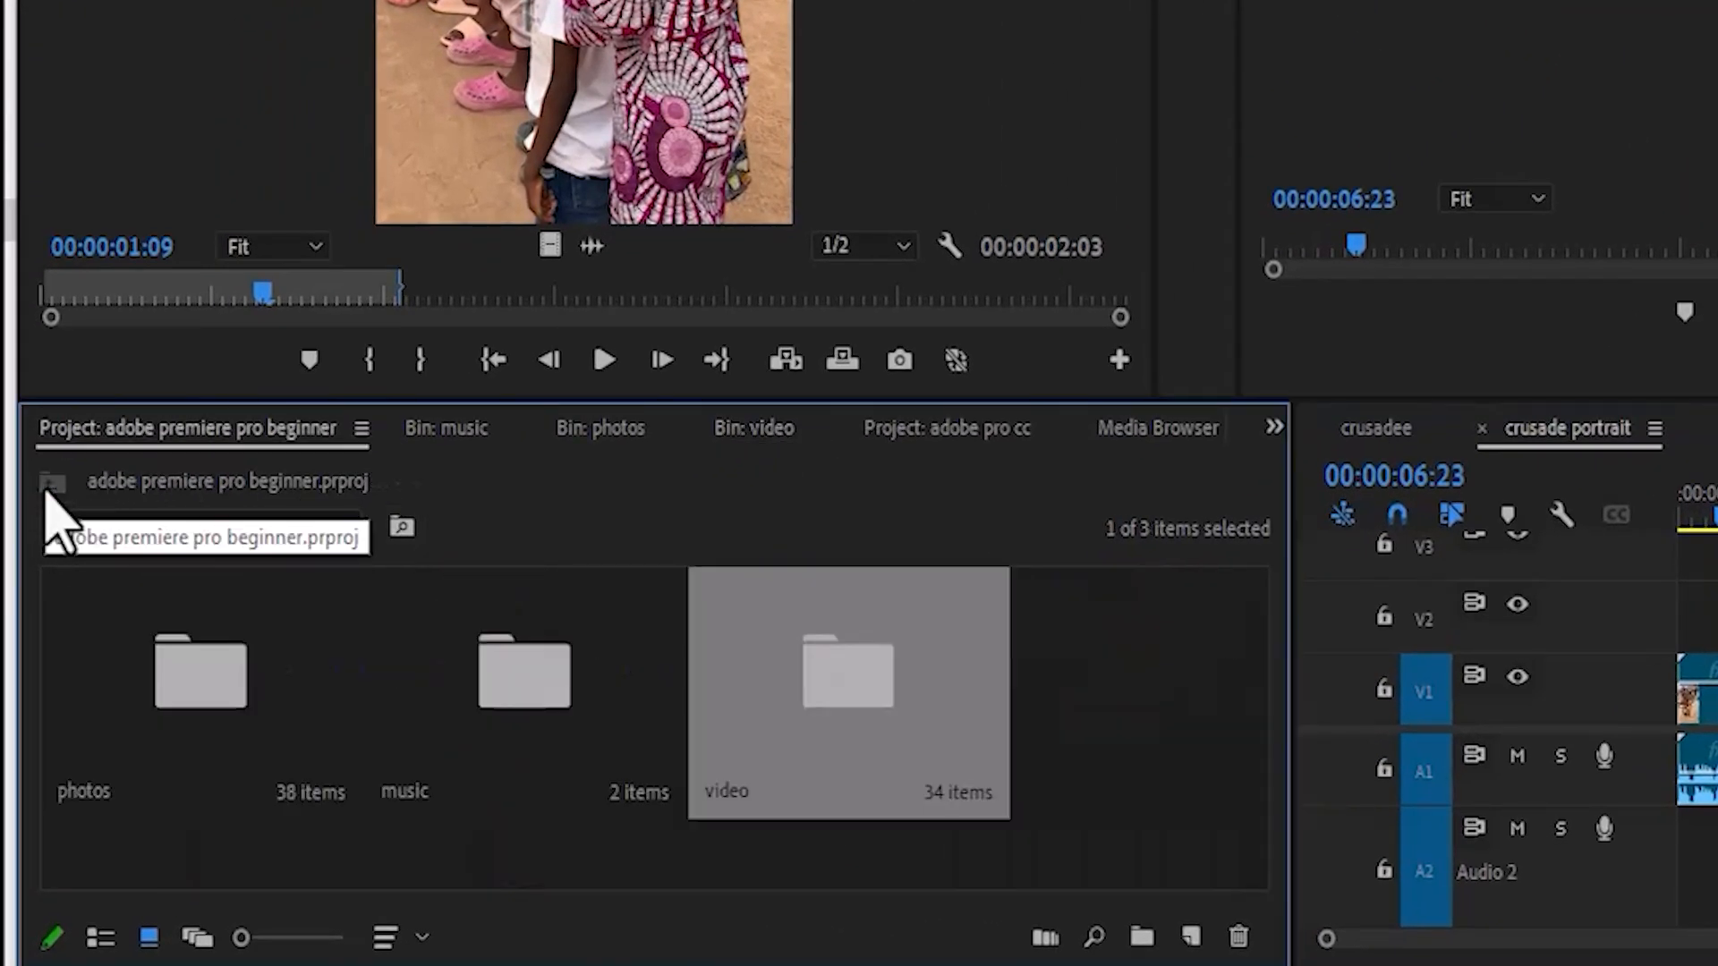
pyautogui.doubleClick(528, 698)
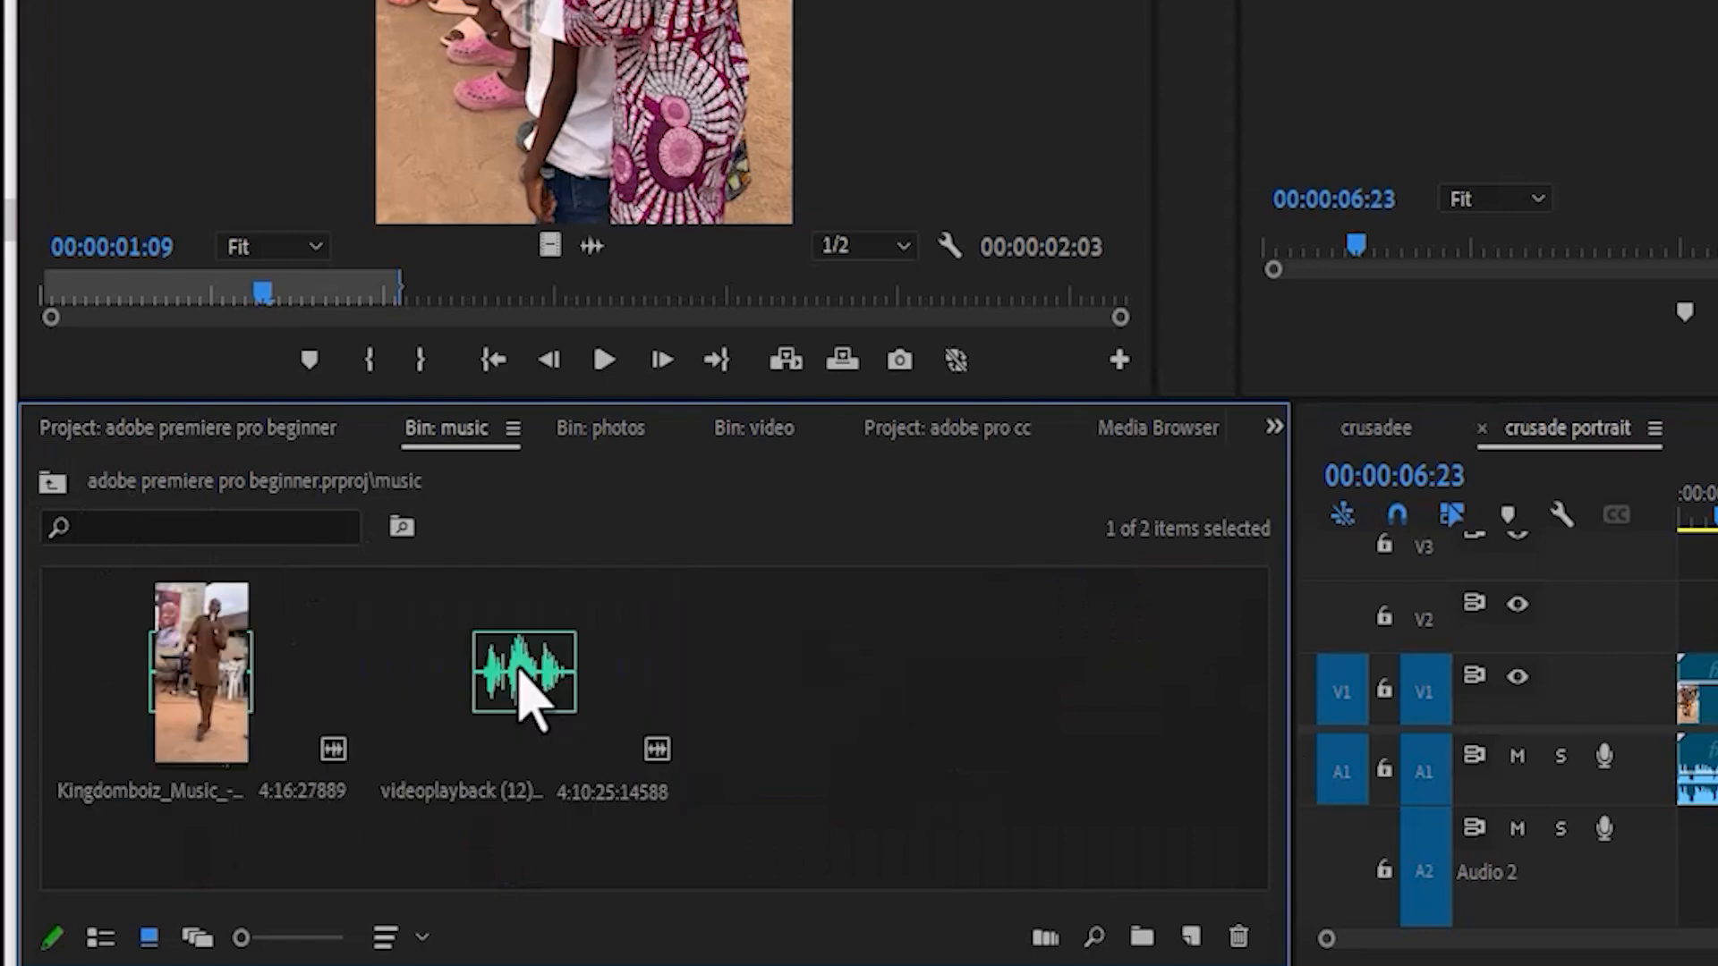
pyautogui.click(491, 741)
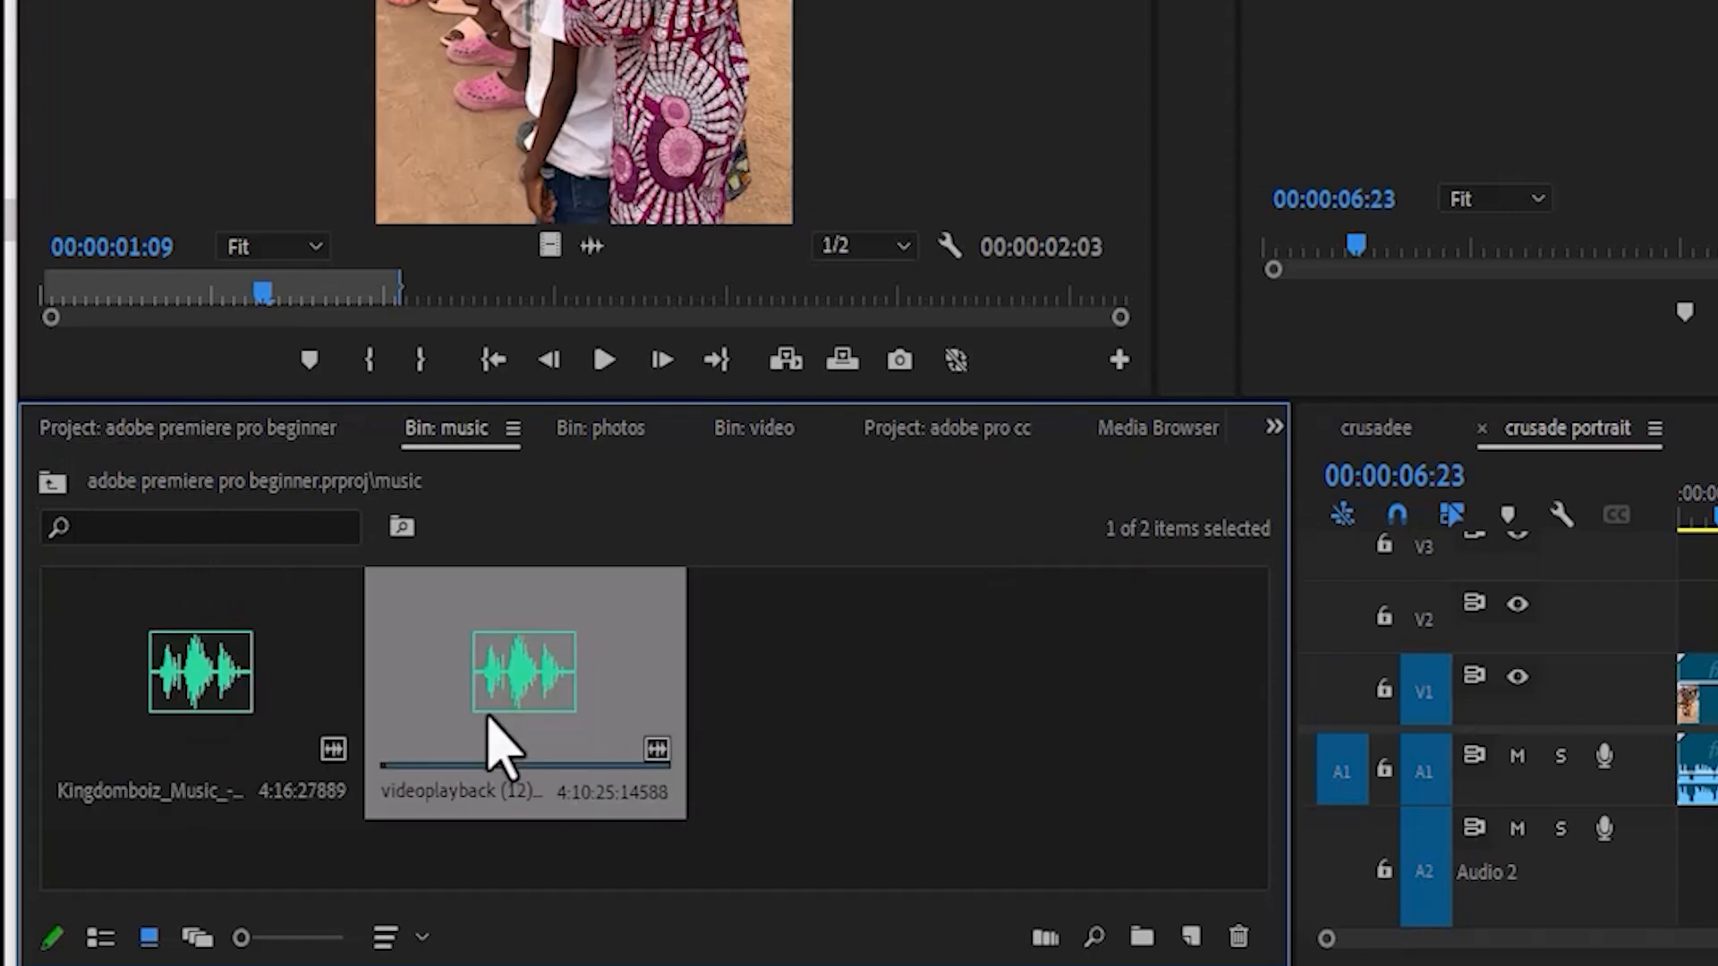
pyautogui.moveTo(523, 680); pyautogui.dragTo(1693, 873)
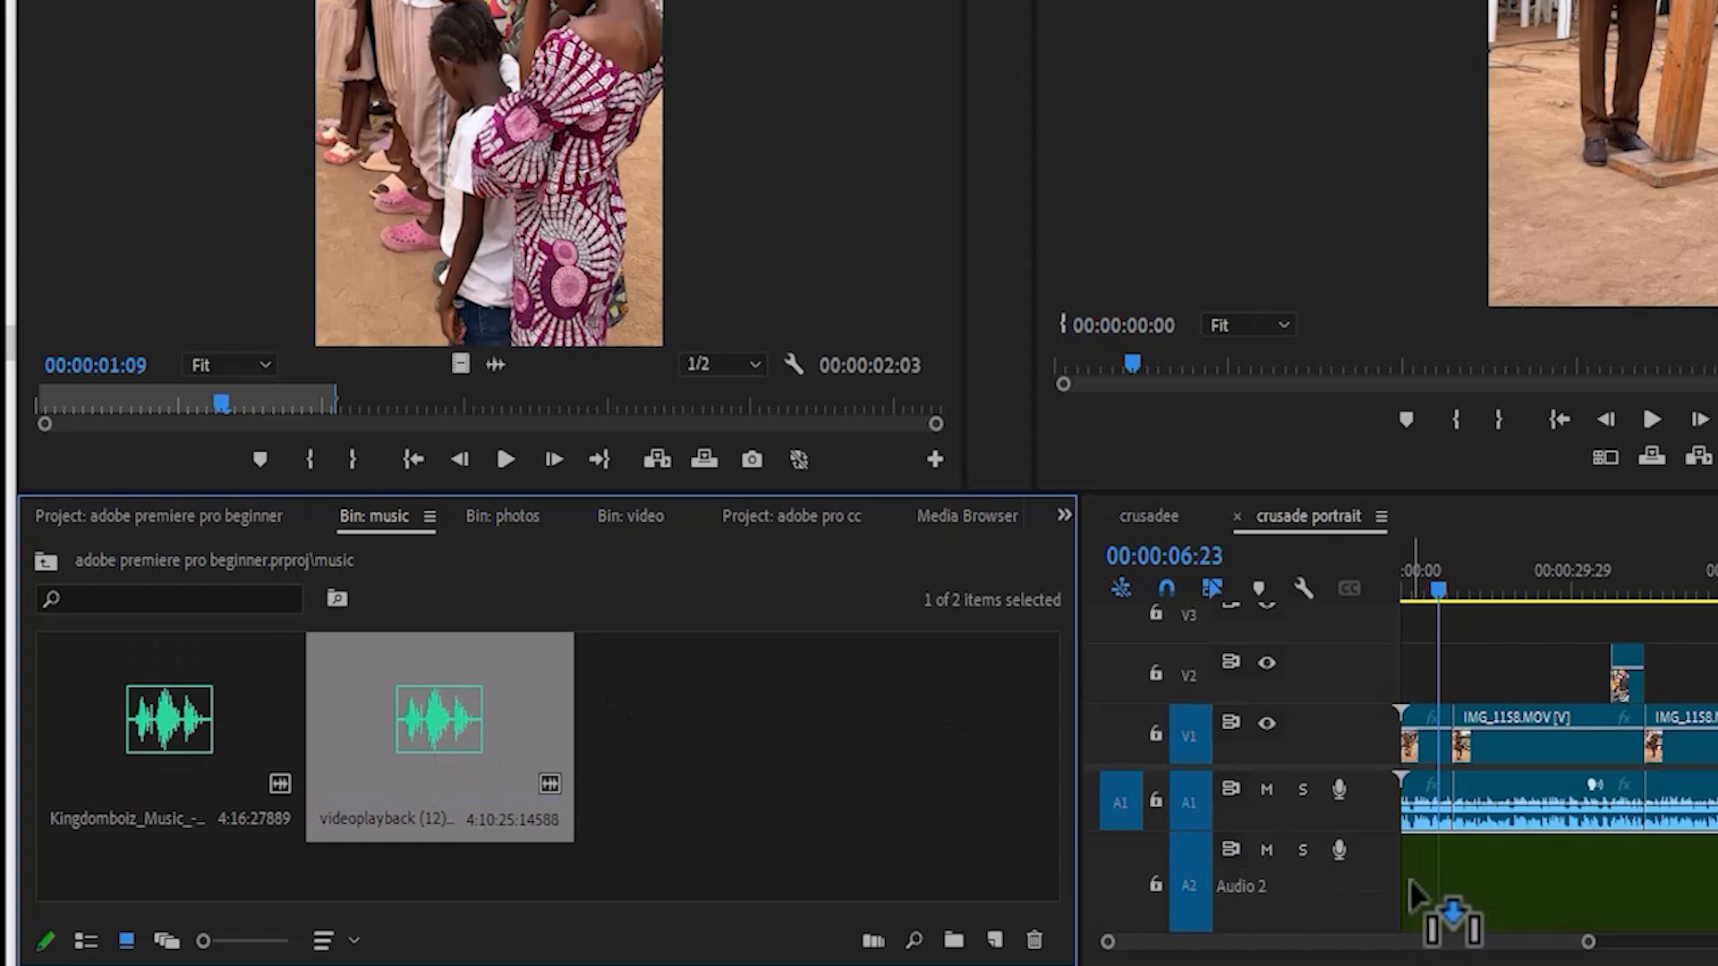
pyautogui.moveTo(1409, 880); pyautogui.dragTo(517, 797)
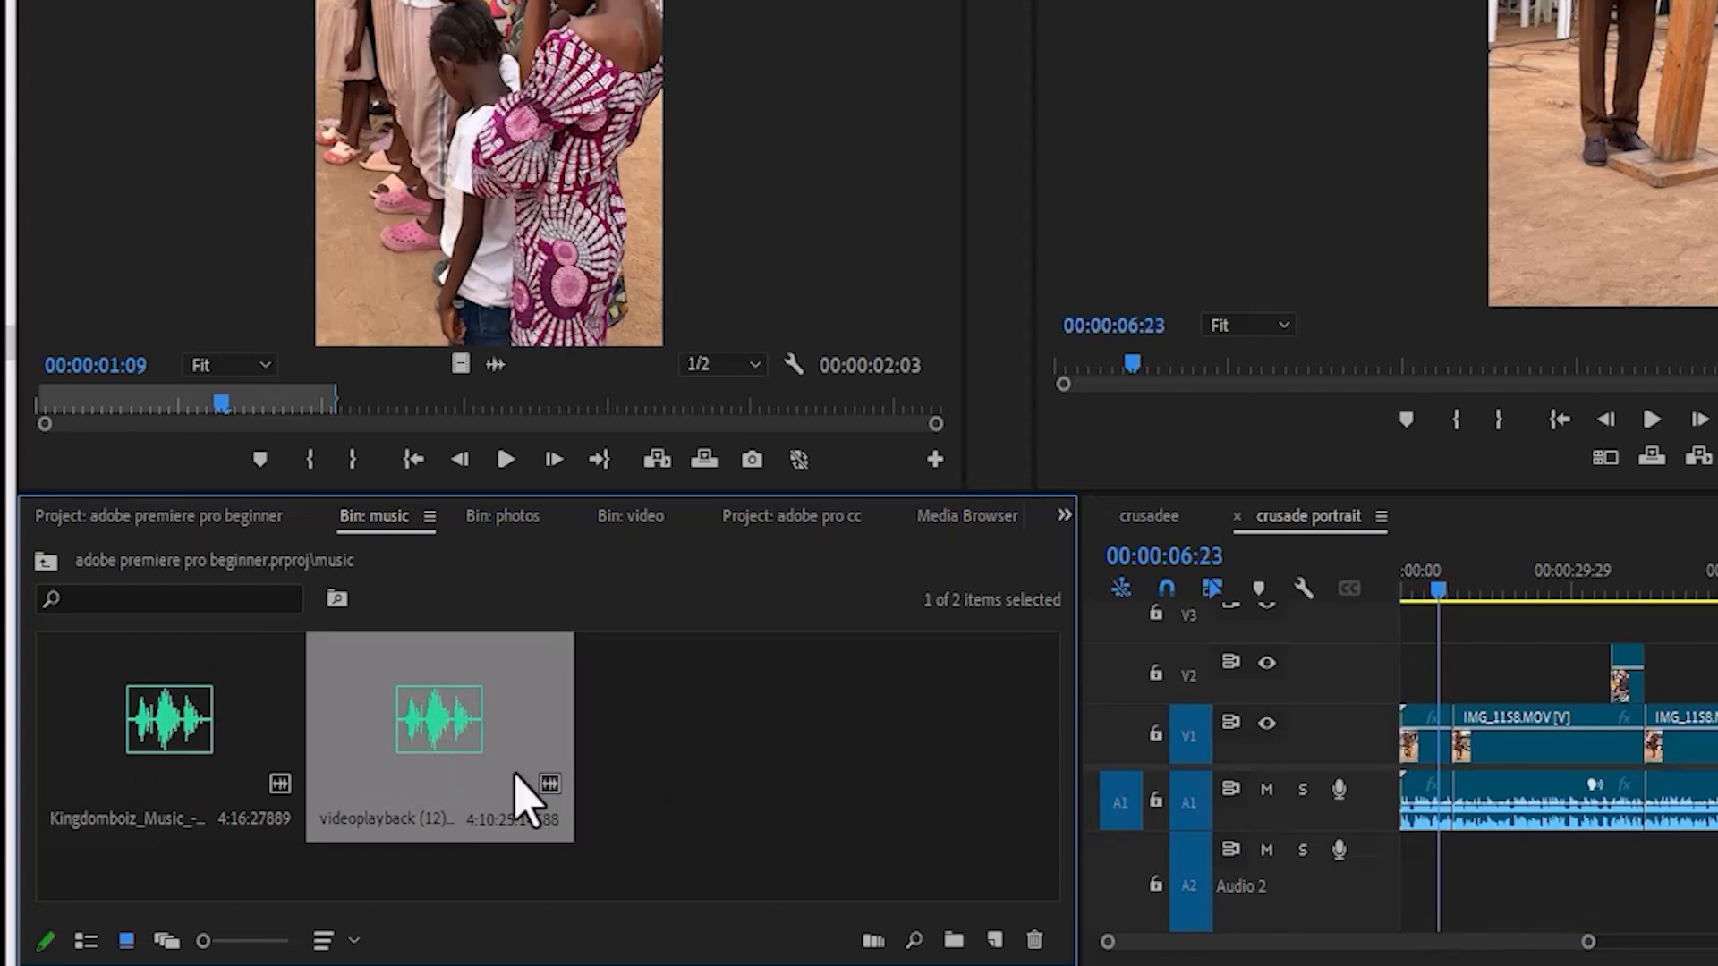
# Step: Load videoplayback (12), mark its out point at 01;49;08;10, and place the marked audio on A2 at the sequence start
pyautogui.doubleClick(456, 745)
pyautogui.click(92, 407)
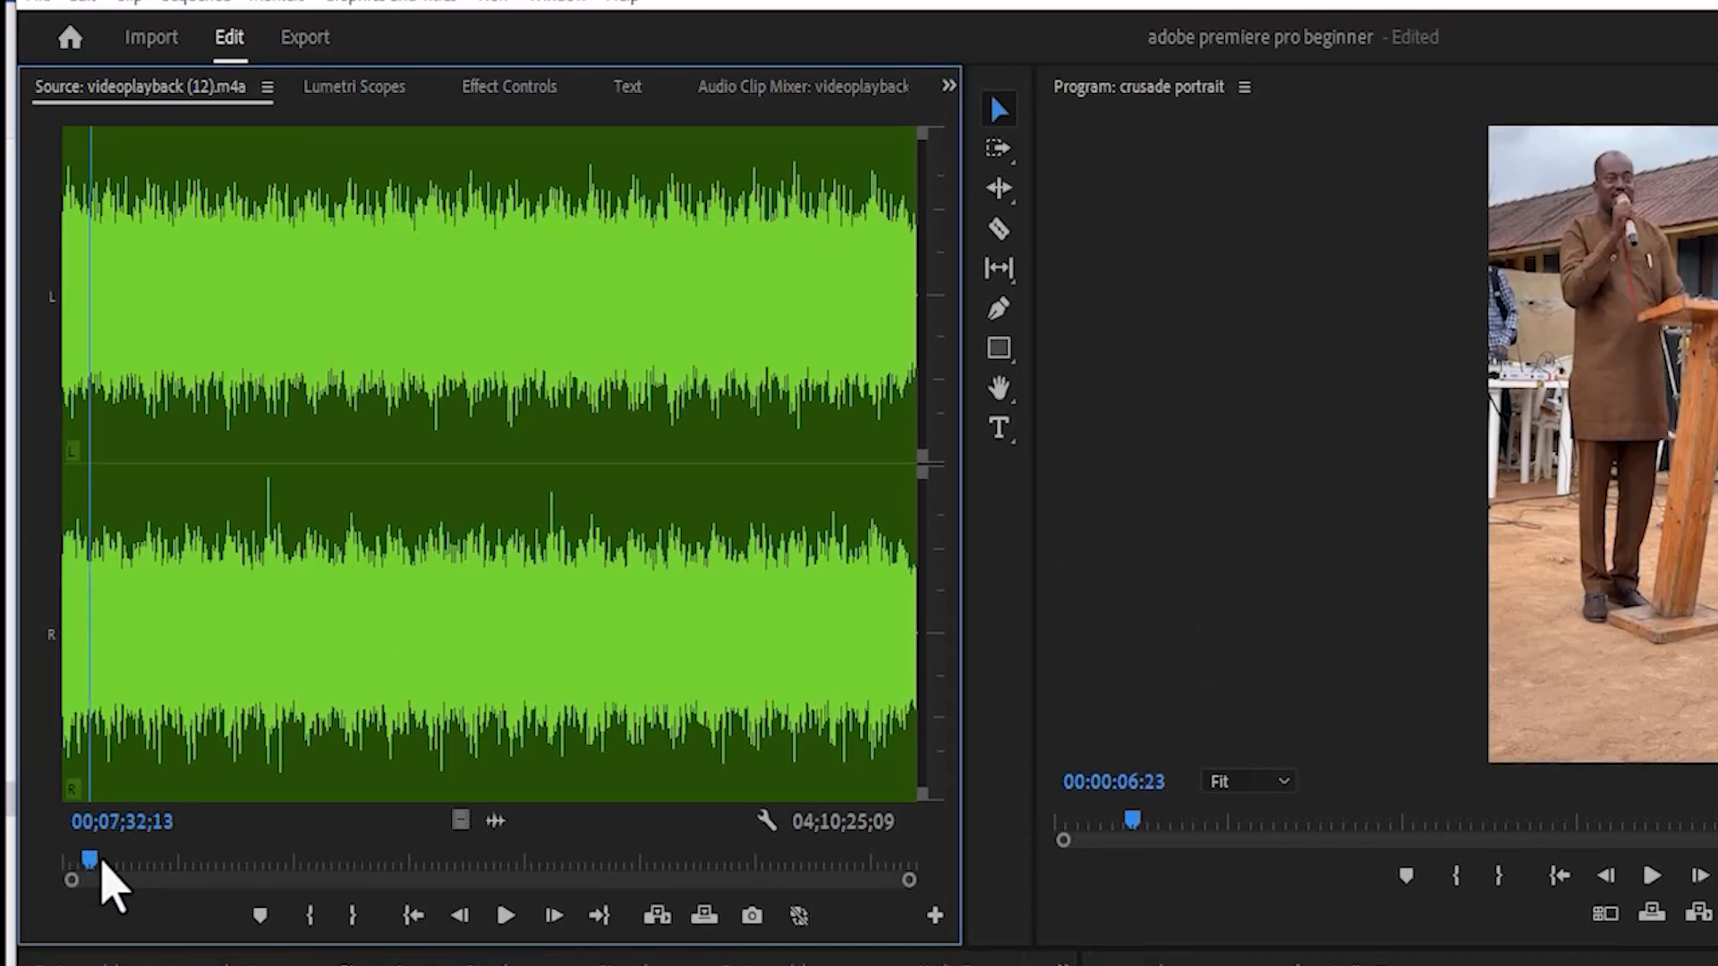
pyautogui.moveTo(102, 862); pyautogui.dragTo(433, 886)
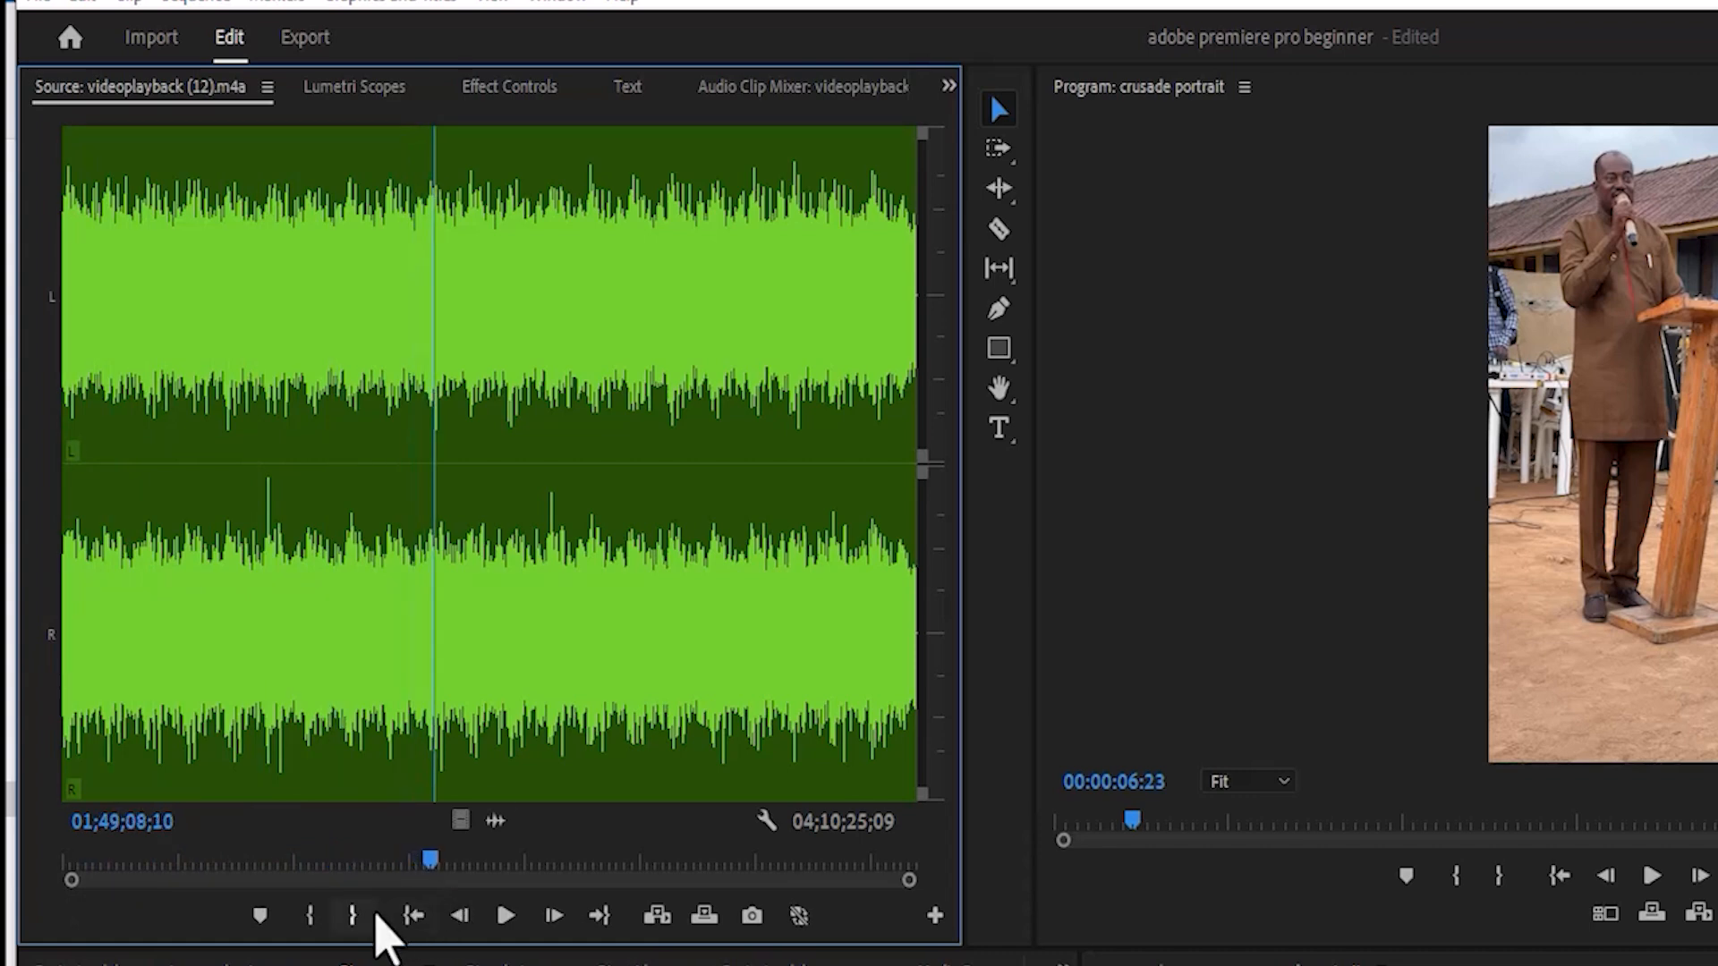
pyautogui.click(352, 915)
pyautogui.moveTo(494, 821); pyautogui.dragTo(1447, 965)
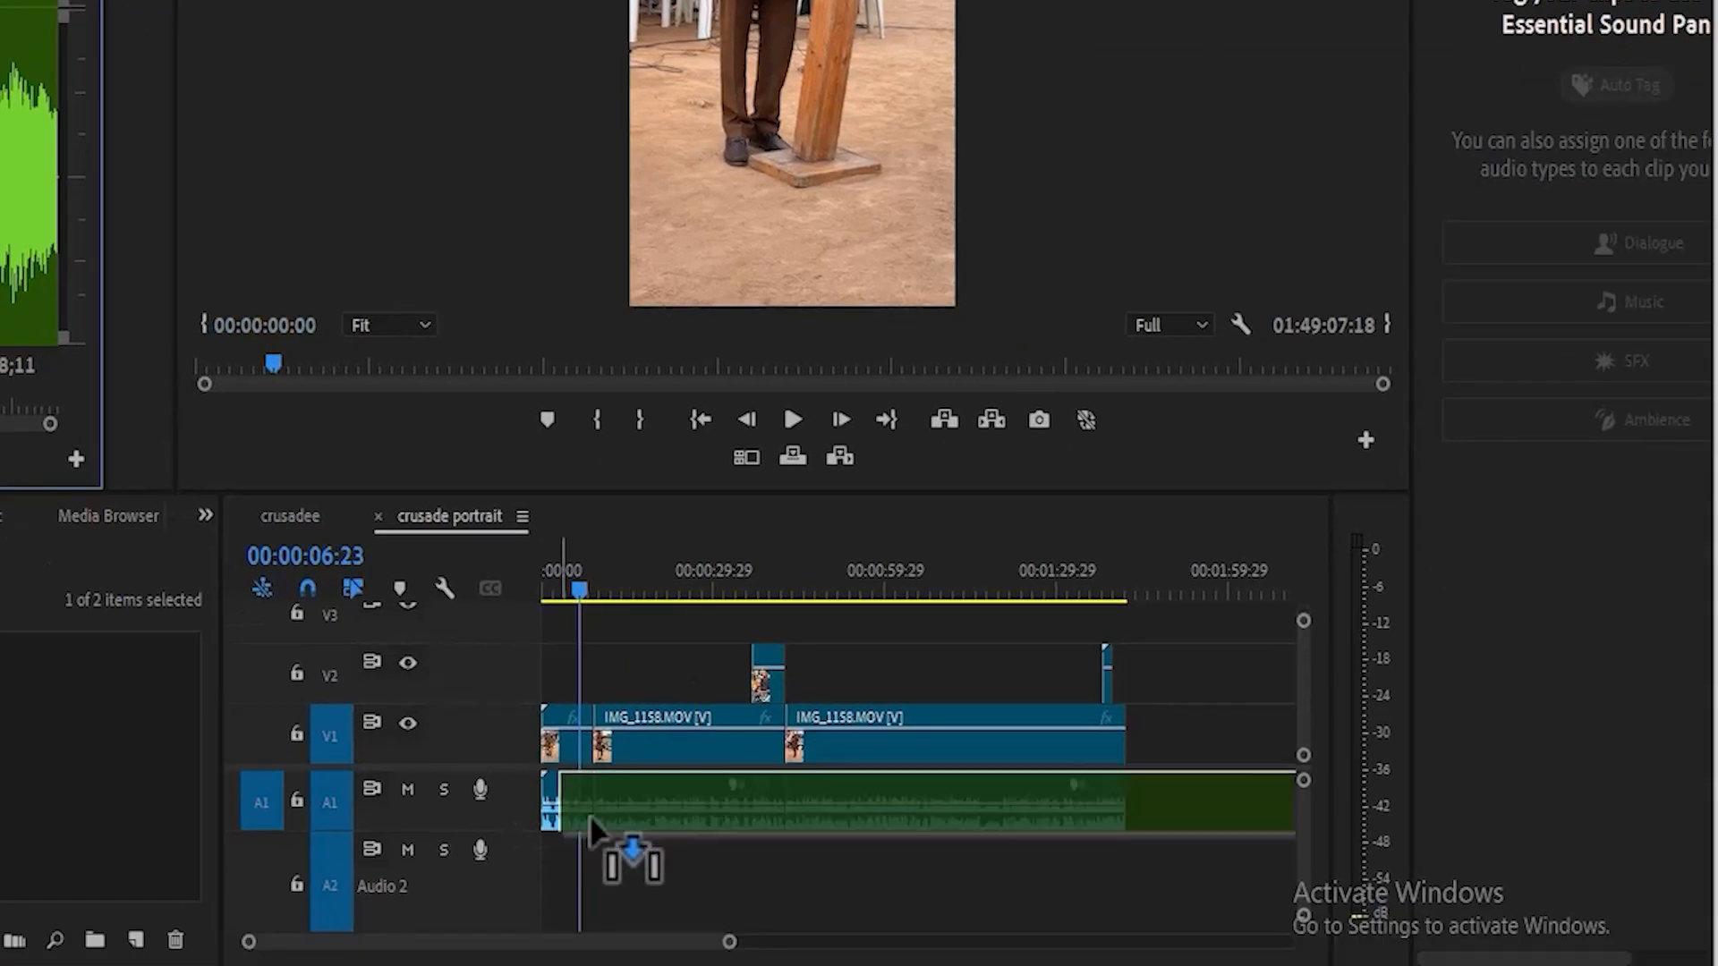
pyautogui.moveTo(589, 817); pyautogui.dragTo(532, 868)
# Step: Split the A2 music at the end of the V1 footage, 00:01:42:11, and delete the excess after the cut
pyautogui.moveTo(506, 945); pyautogui.dragTo(672, 950)
pyautogui.press('c')
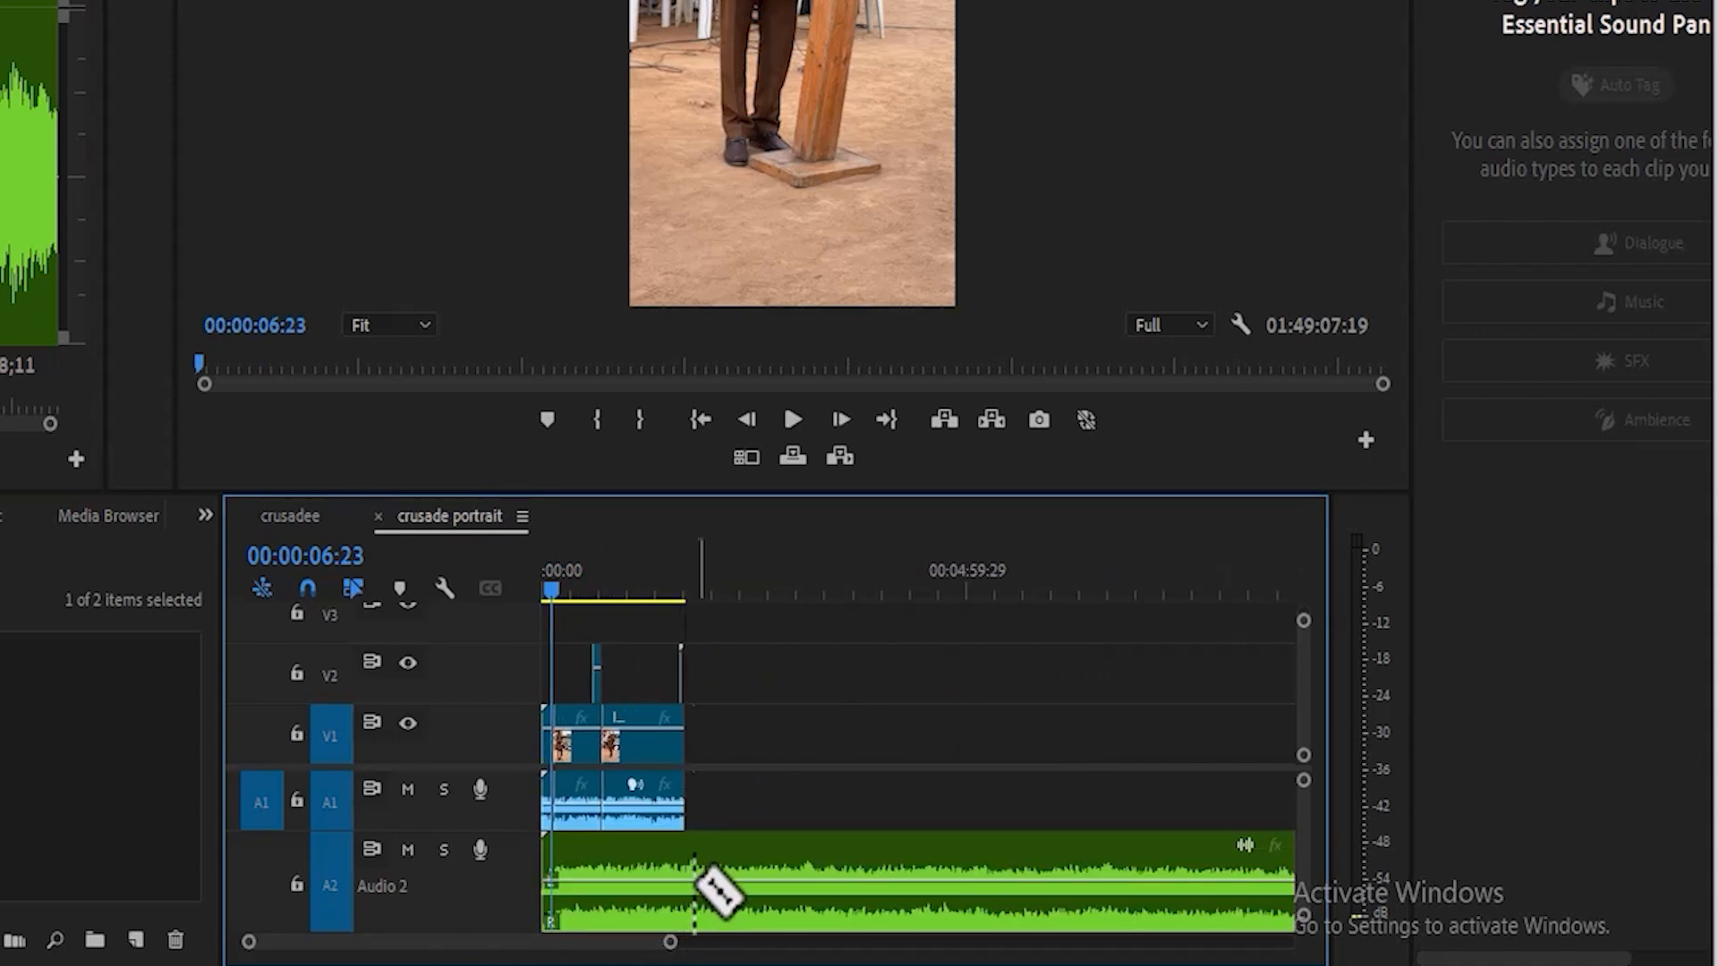
pyautogui.click(693, 869)
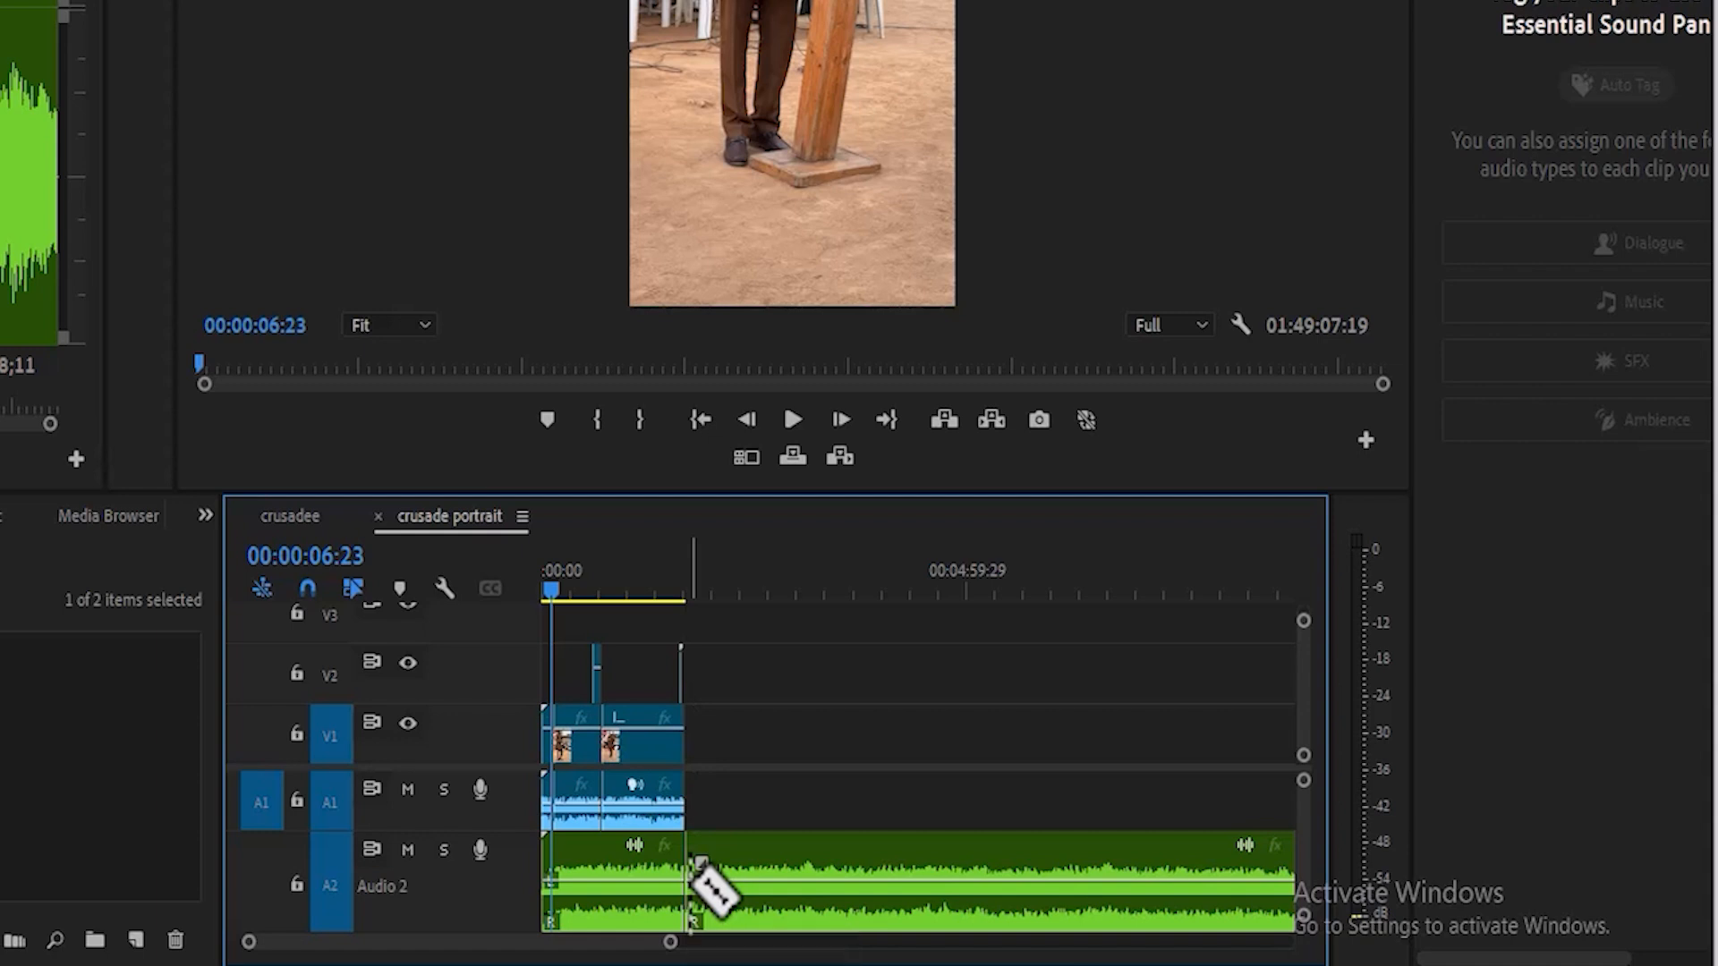
pyautogui.click(143, 139)
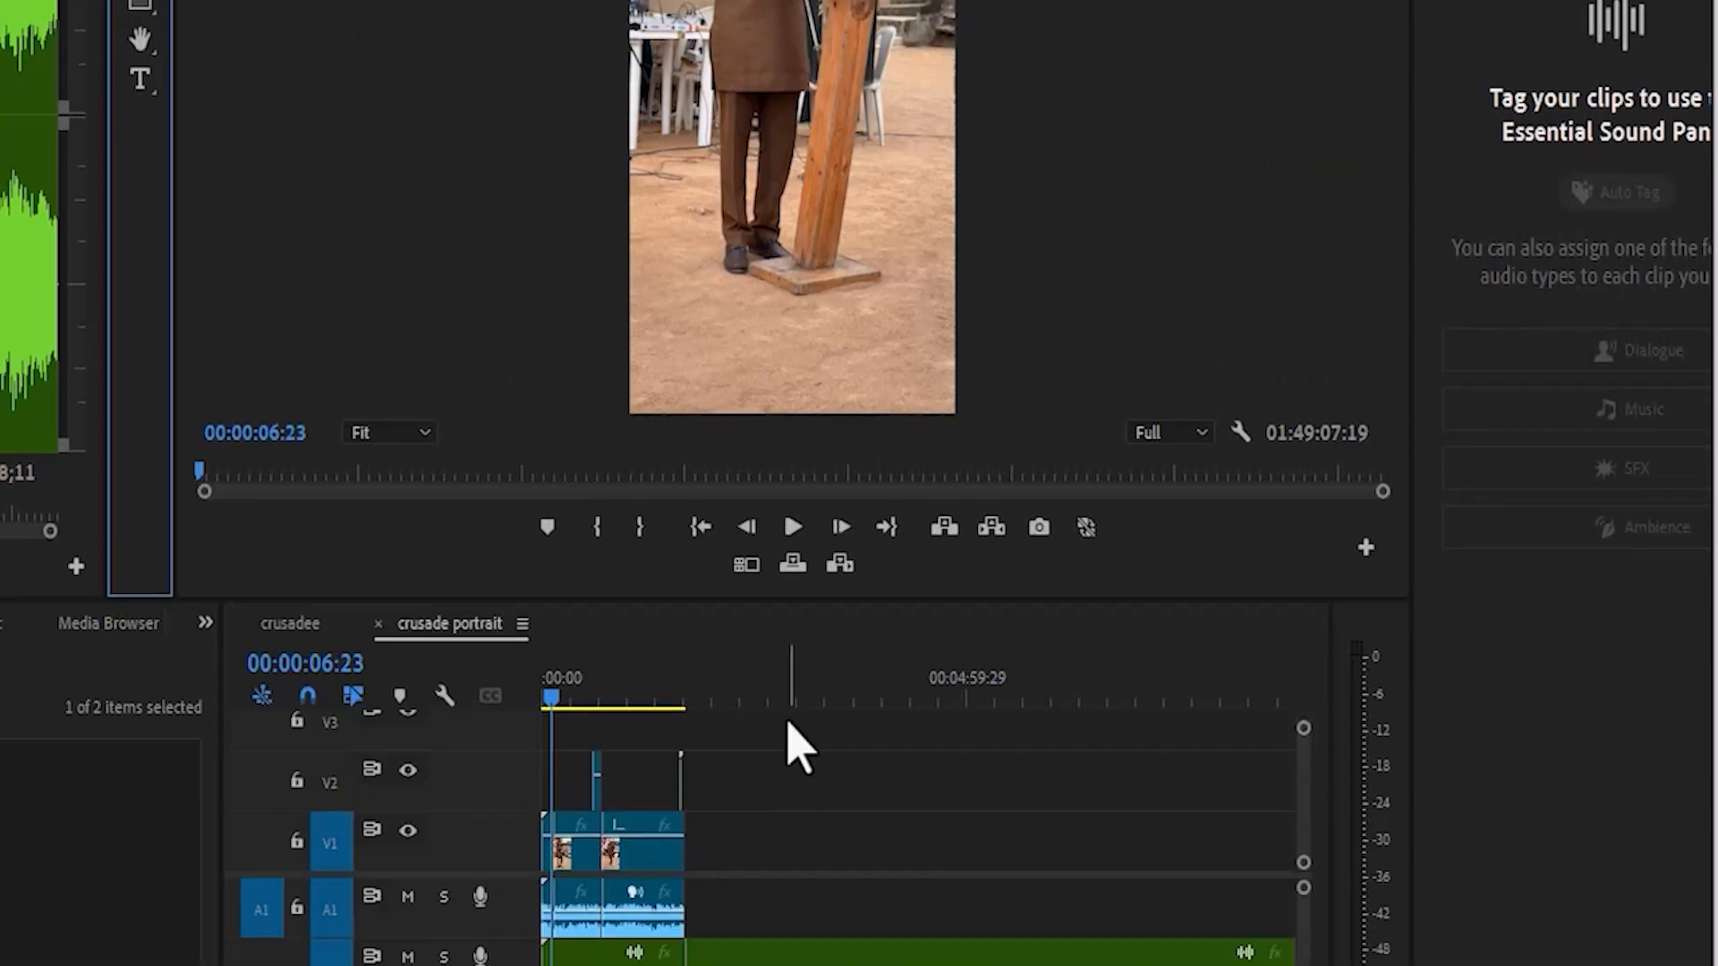
pyautogui.click(808, 881)
pyautogui.press('Delete')
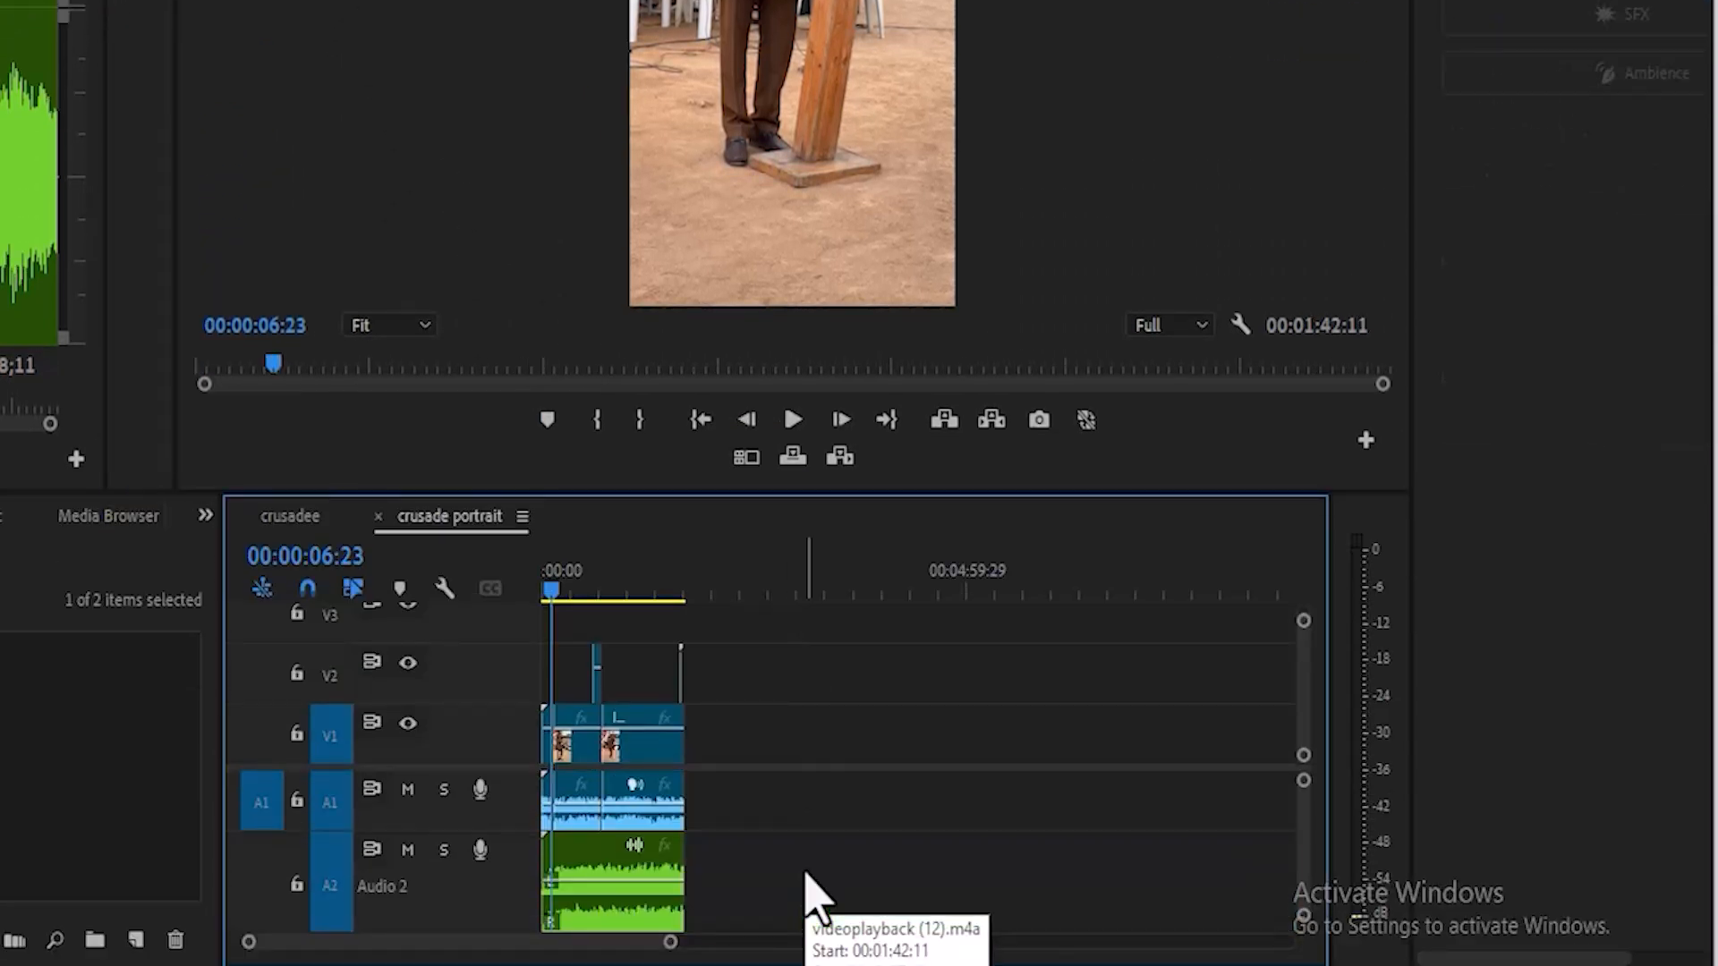
pyautogui.moveTo(671, 944); pyautogui.dragTo(577, 947)
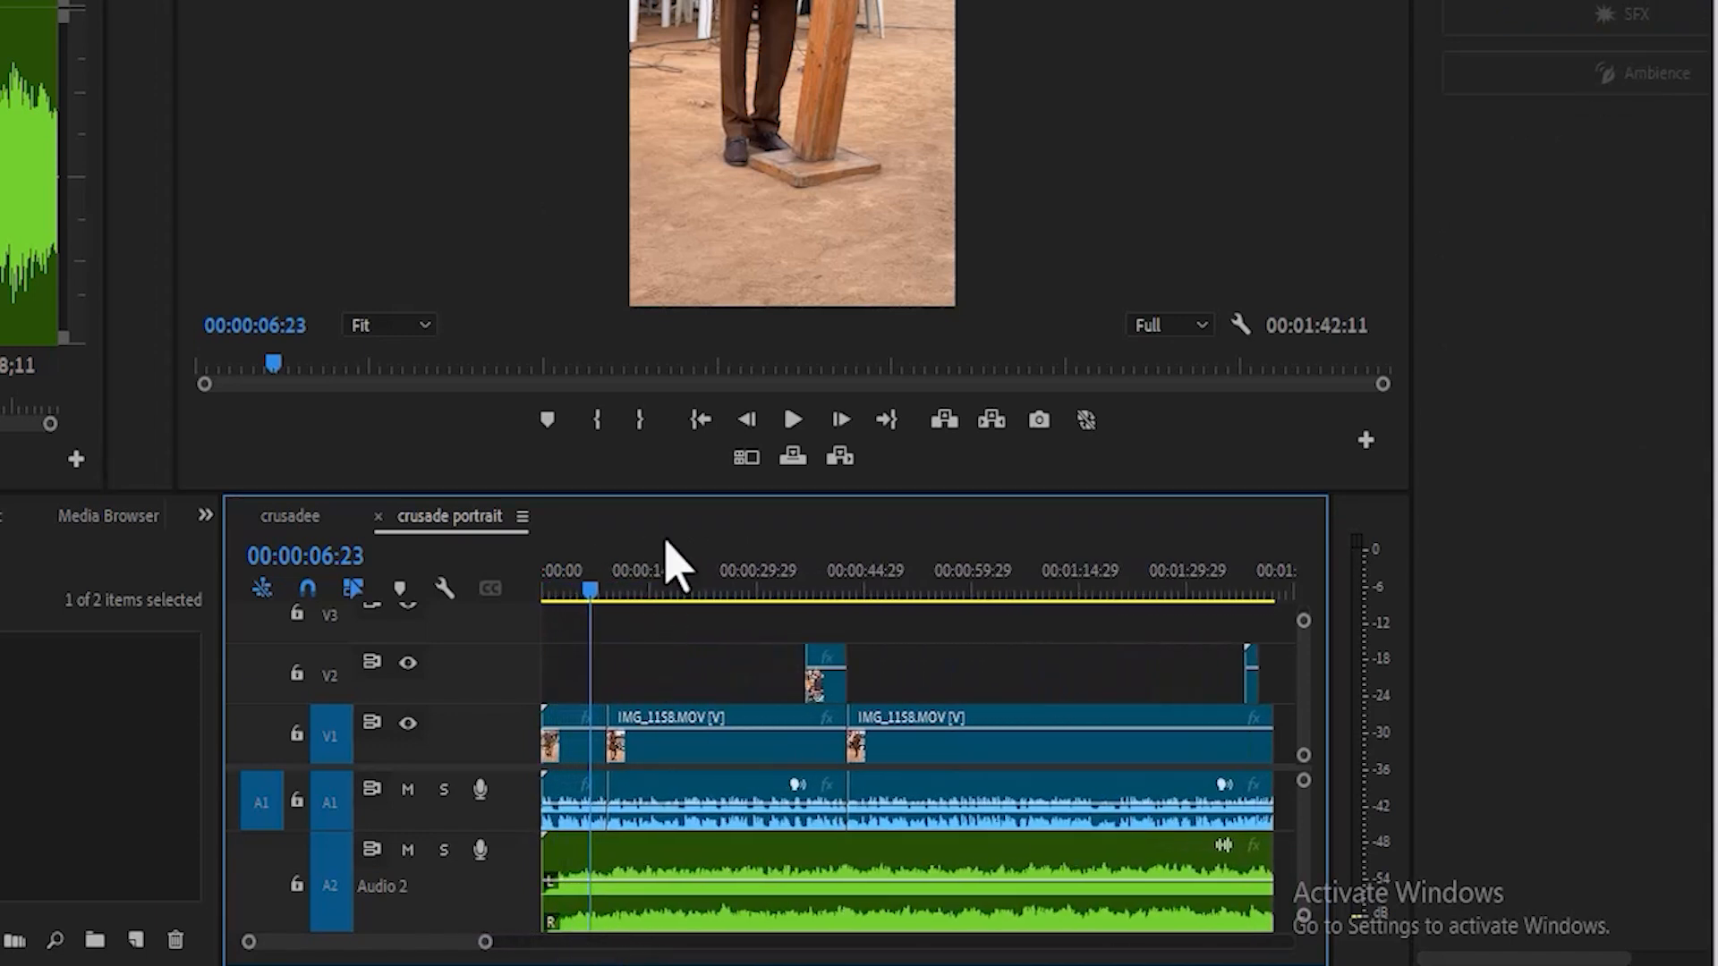
# Step: Assign the A2 music clip the Music audio type with the Balanced Background Music preset and play back the sequence's opening seconds
pyautogui.click(699, 420)
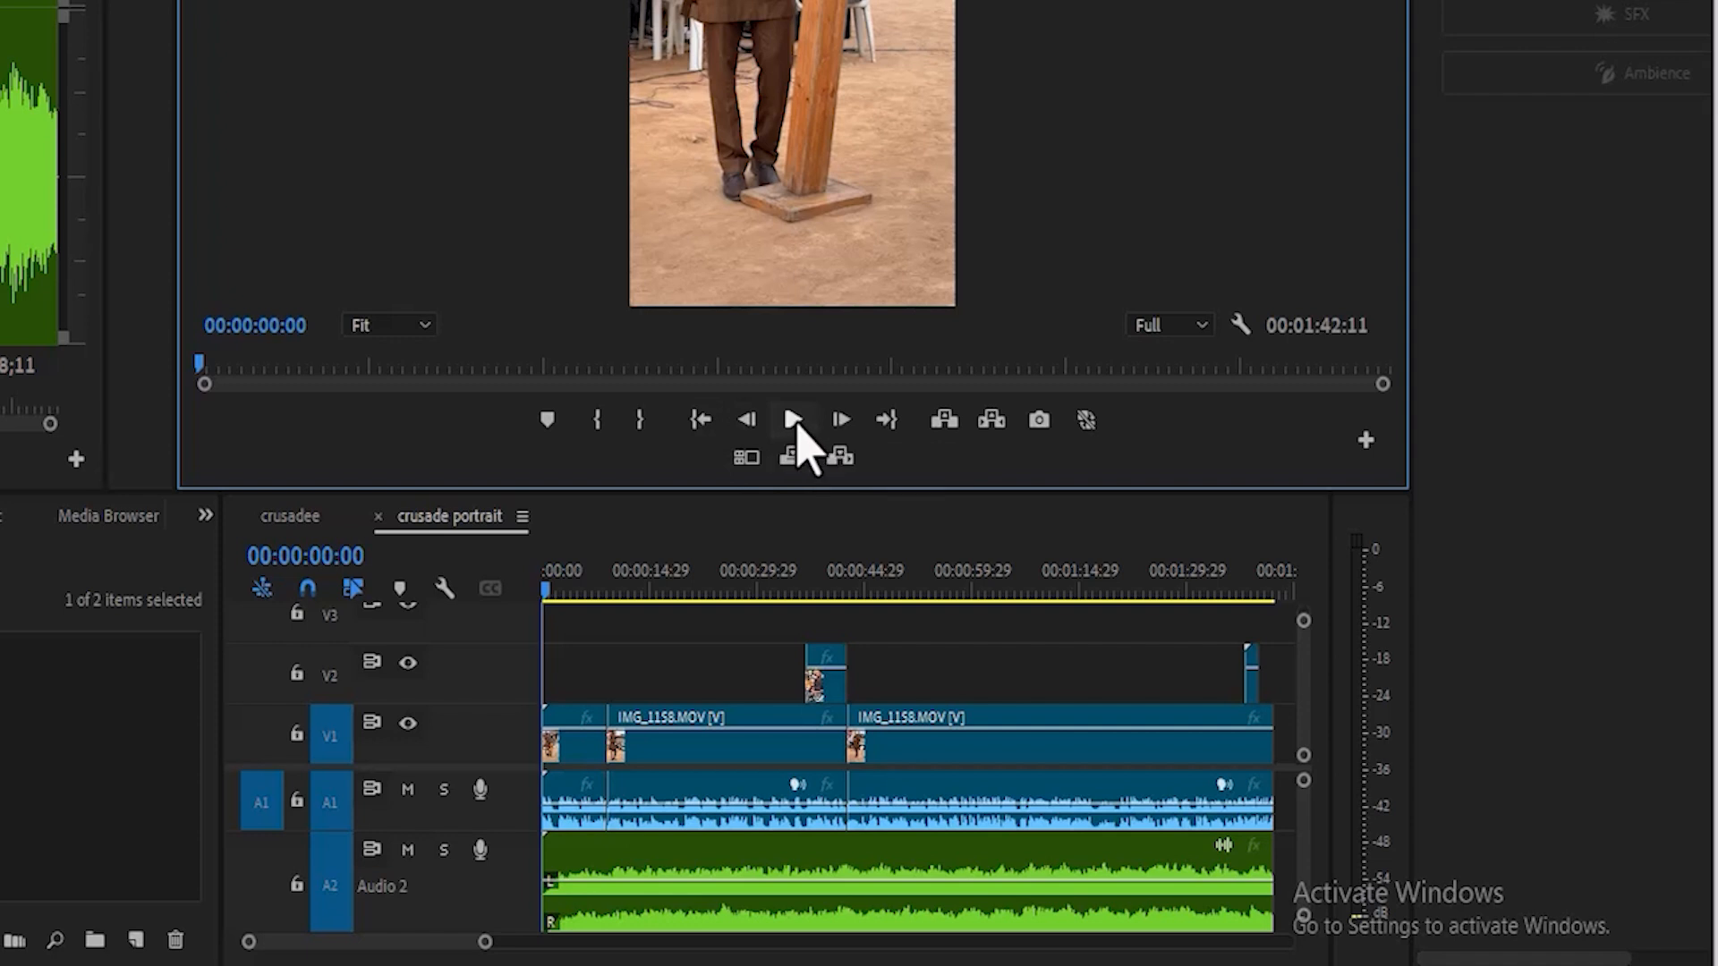
pyautogui.click(771, 866)
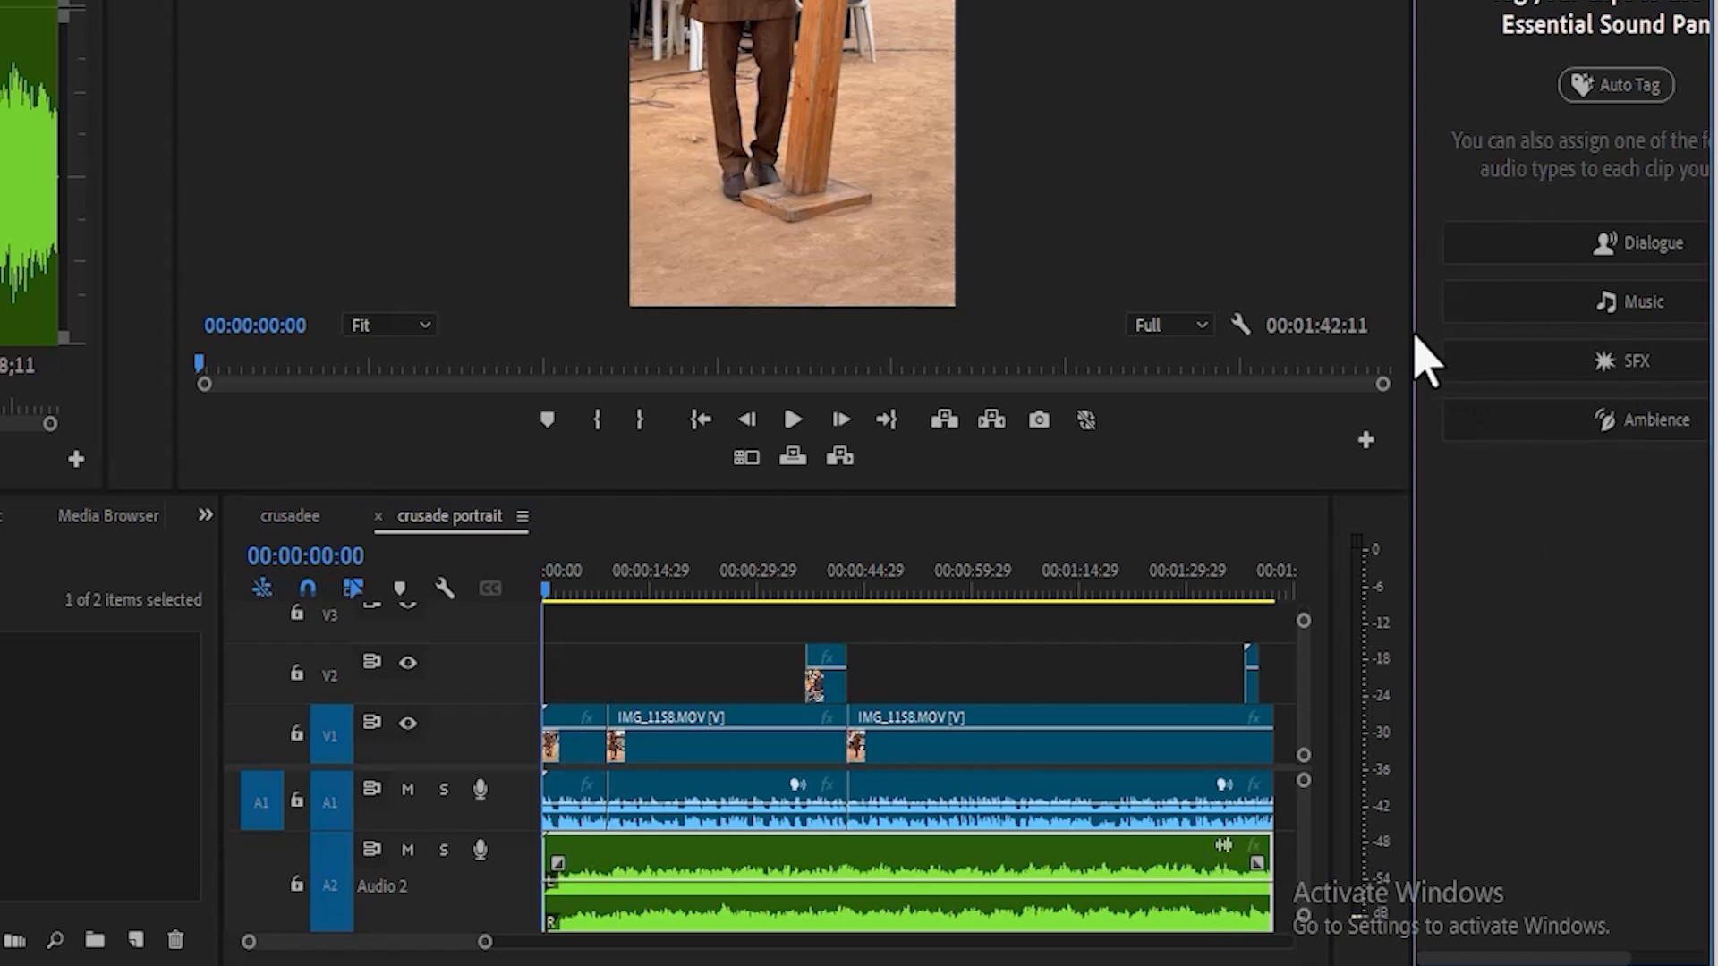
pyautogui.moveTo(1412, 325); pyautogui.dragTo(1281, 337)
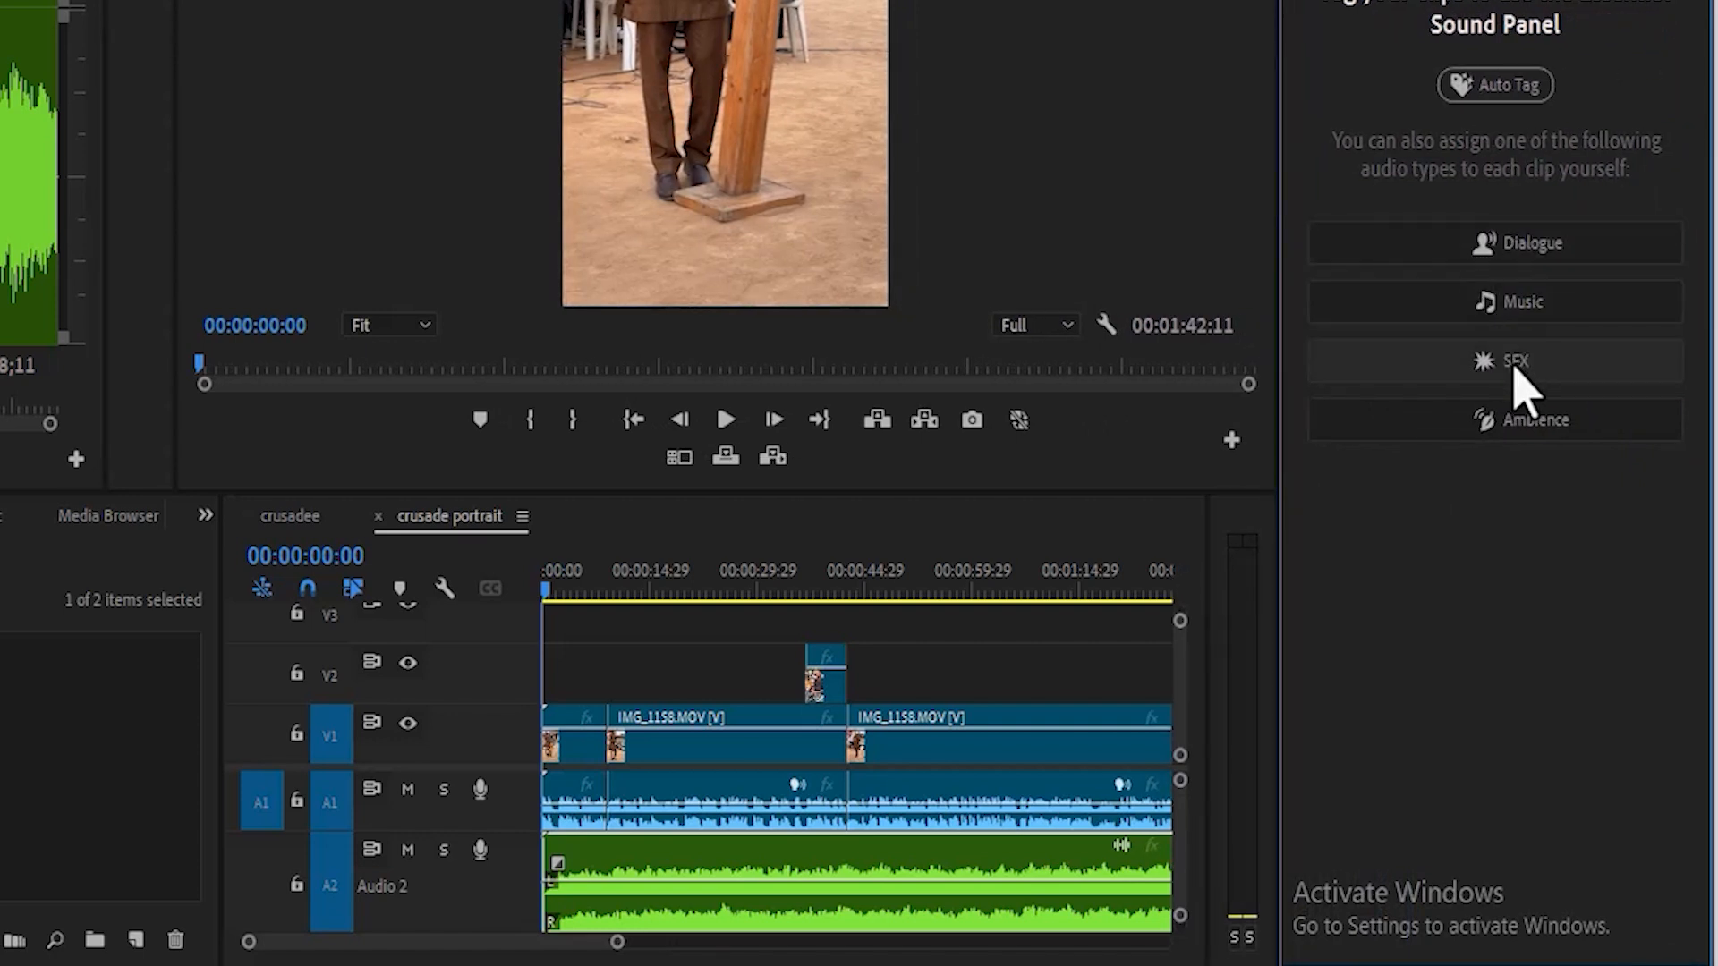
pyautogui.click(1532, 302)
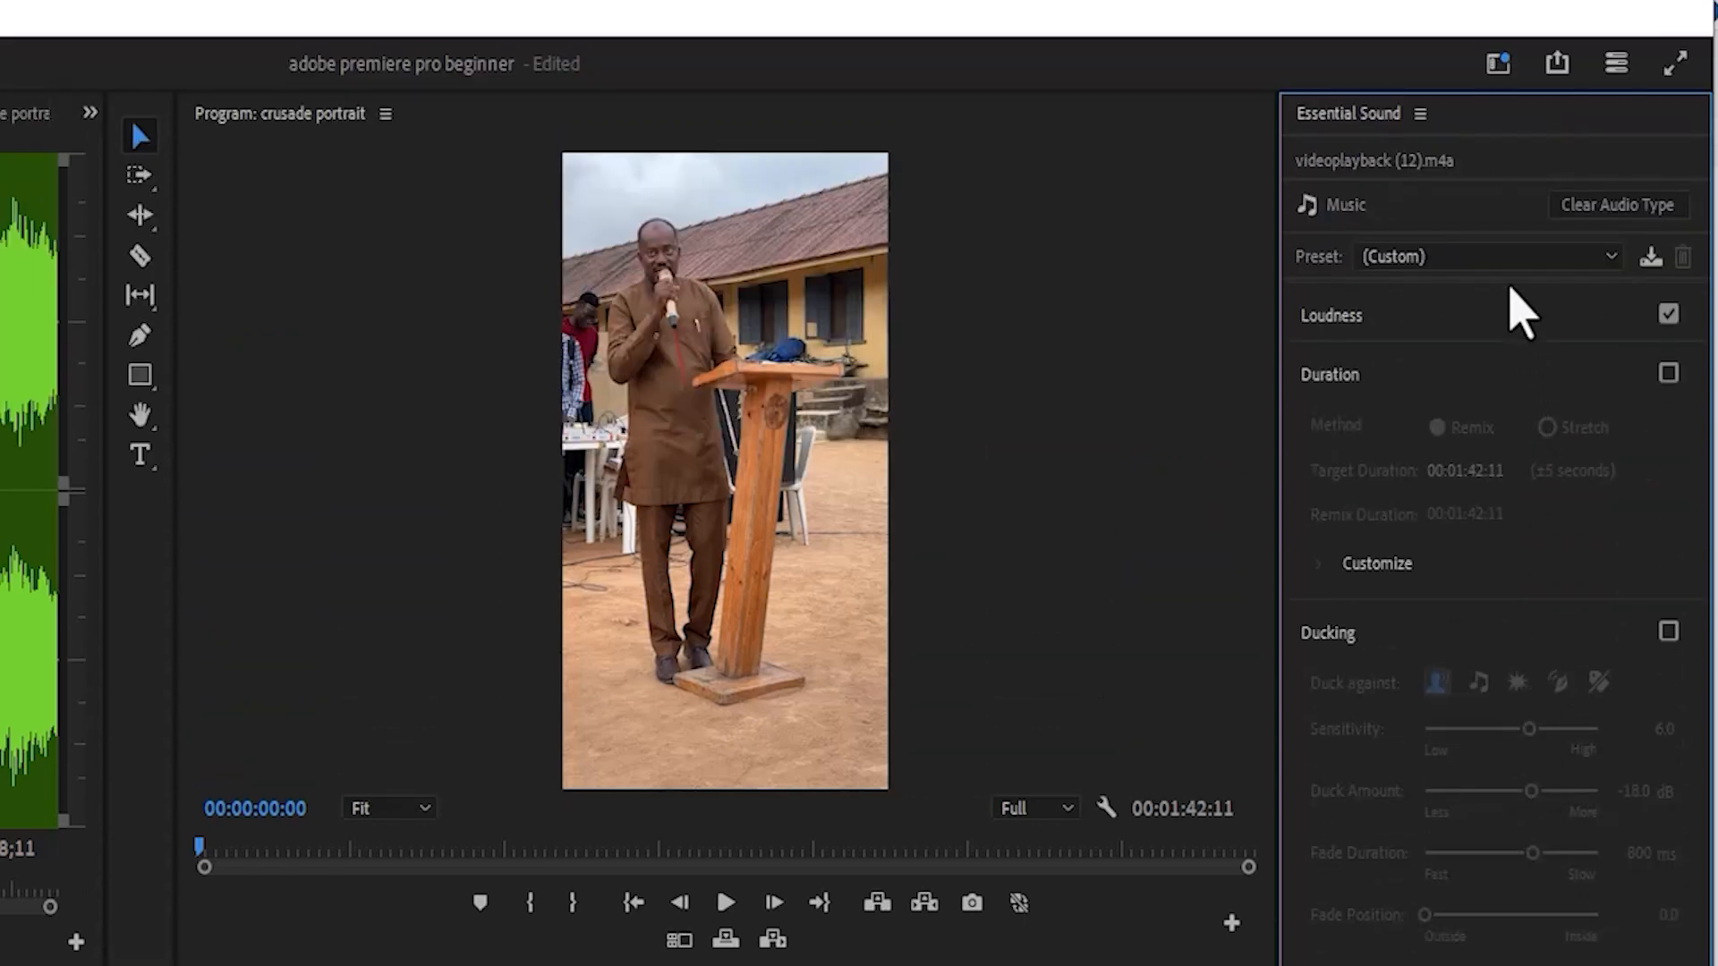
pyautogui.click(1508, 264)
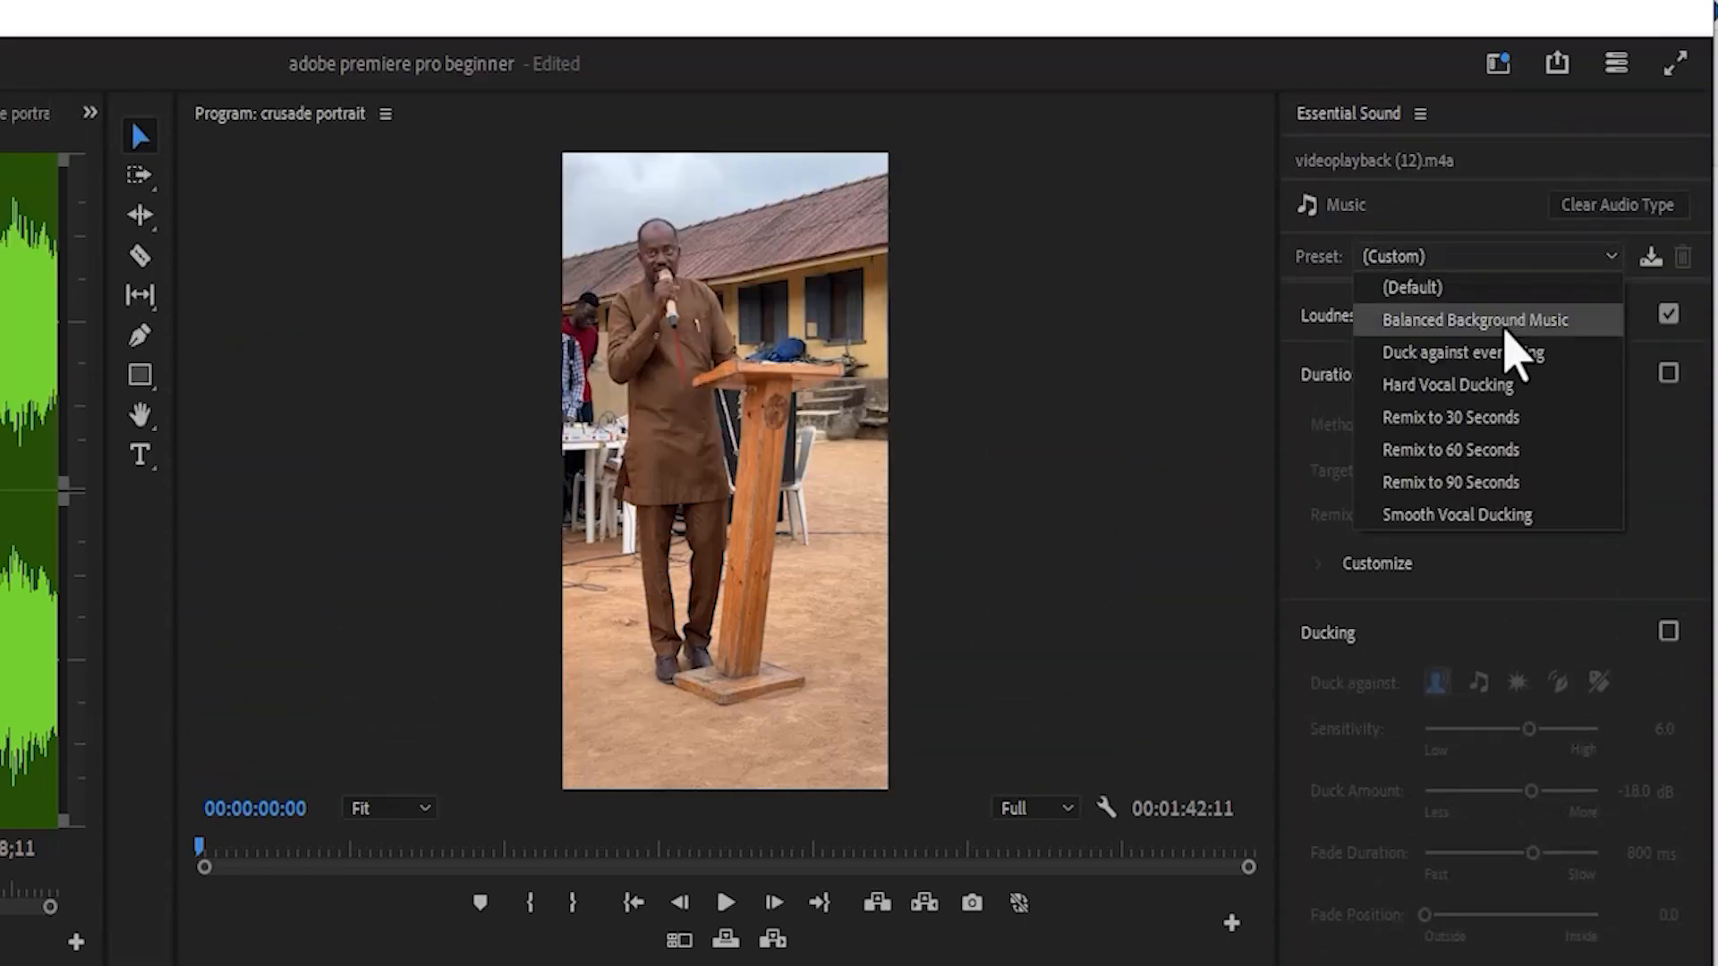
pyautogui.click(1506, 327)
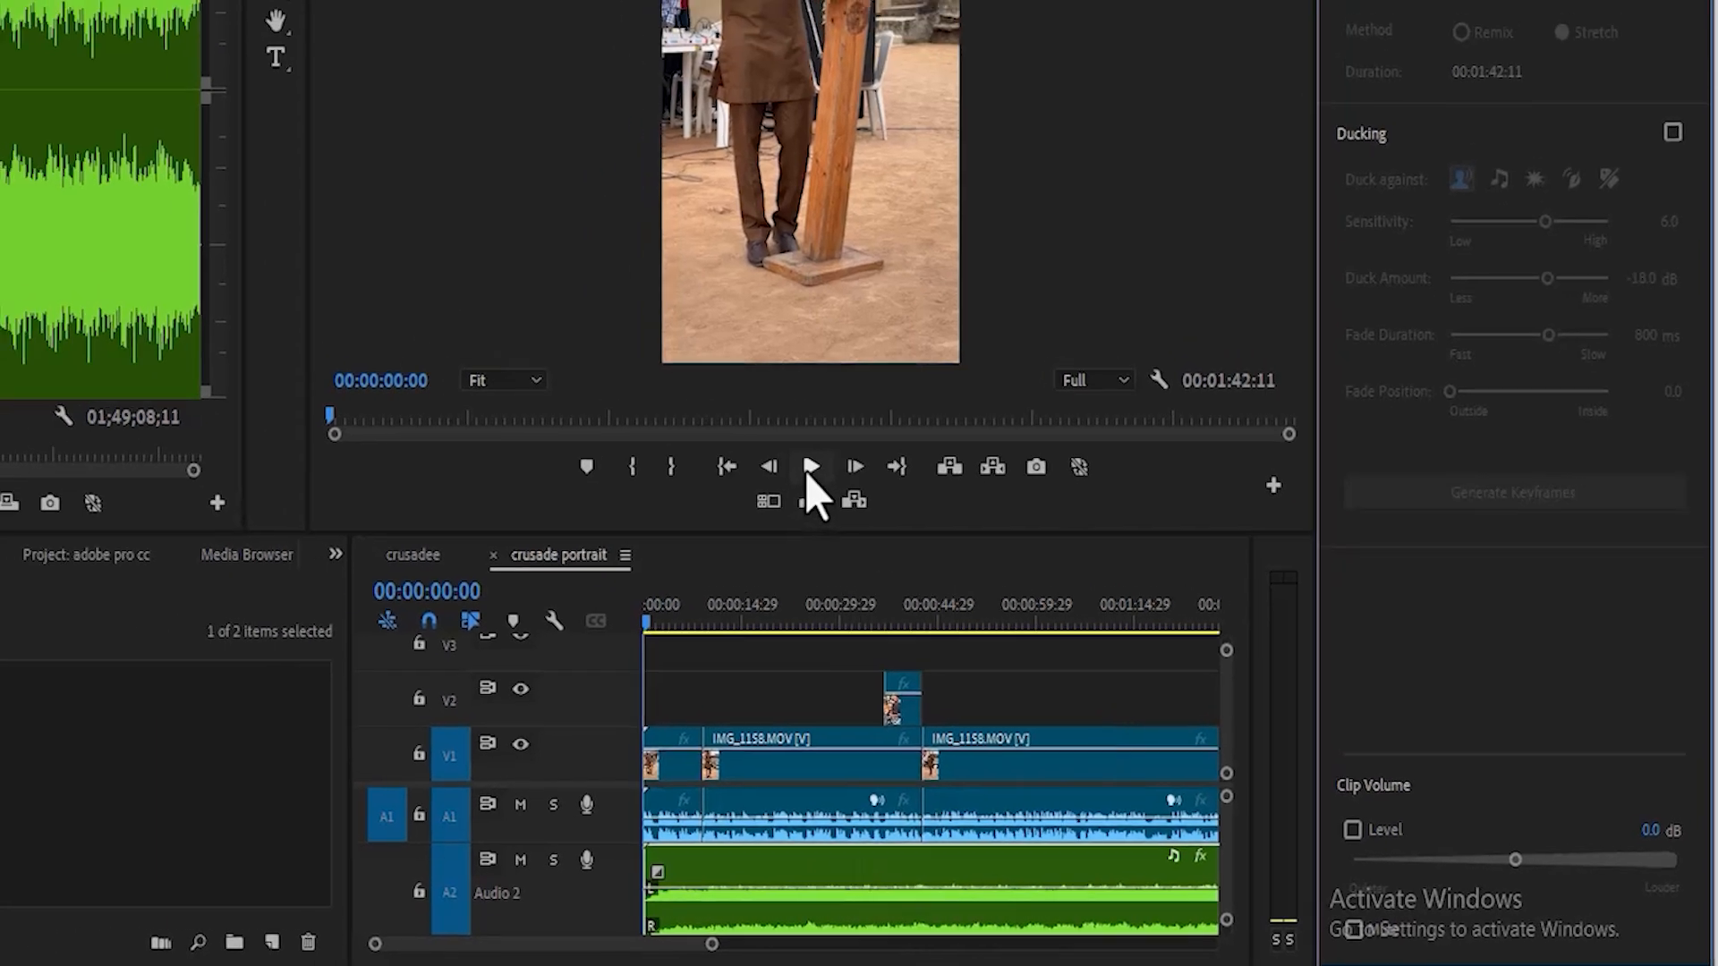
pyautogui.click(726, 419)
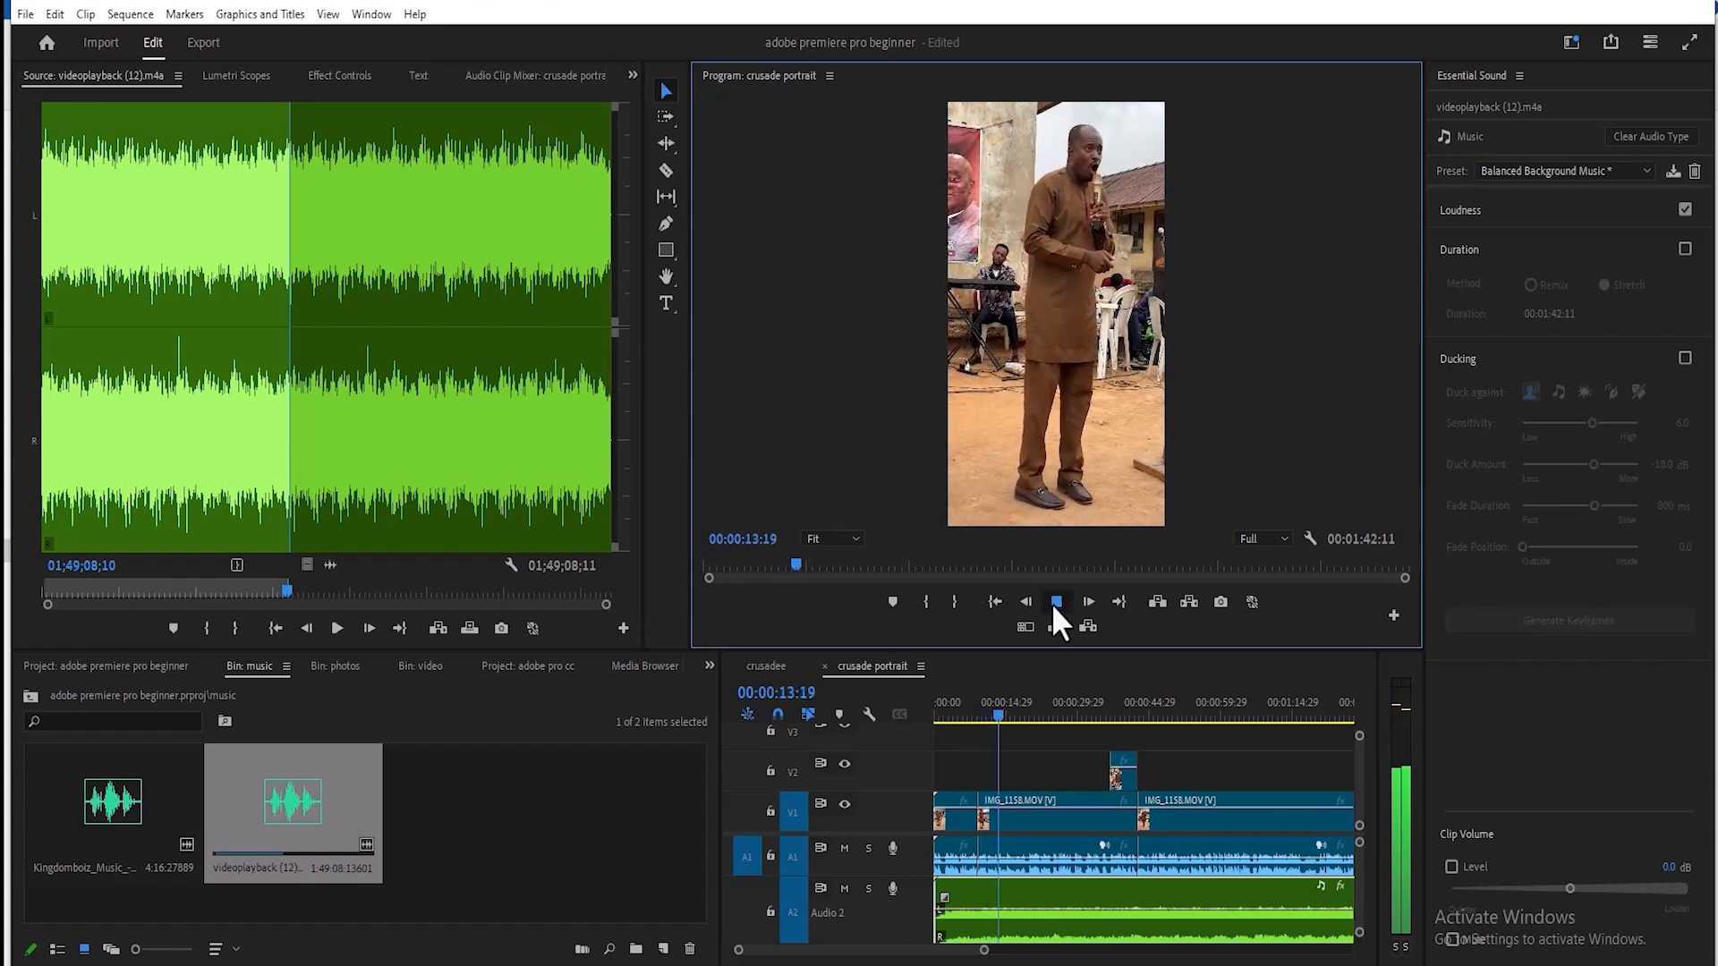
pyautogui.click(1052, 604)
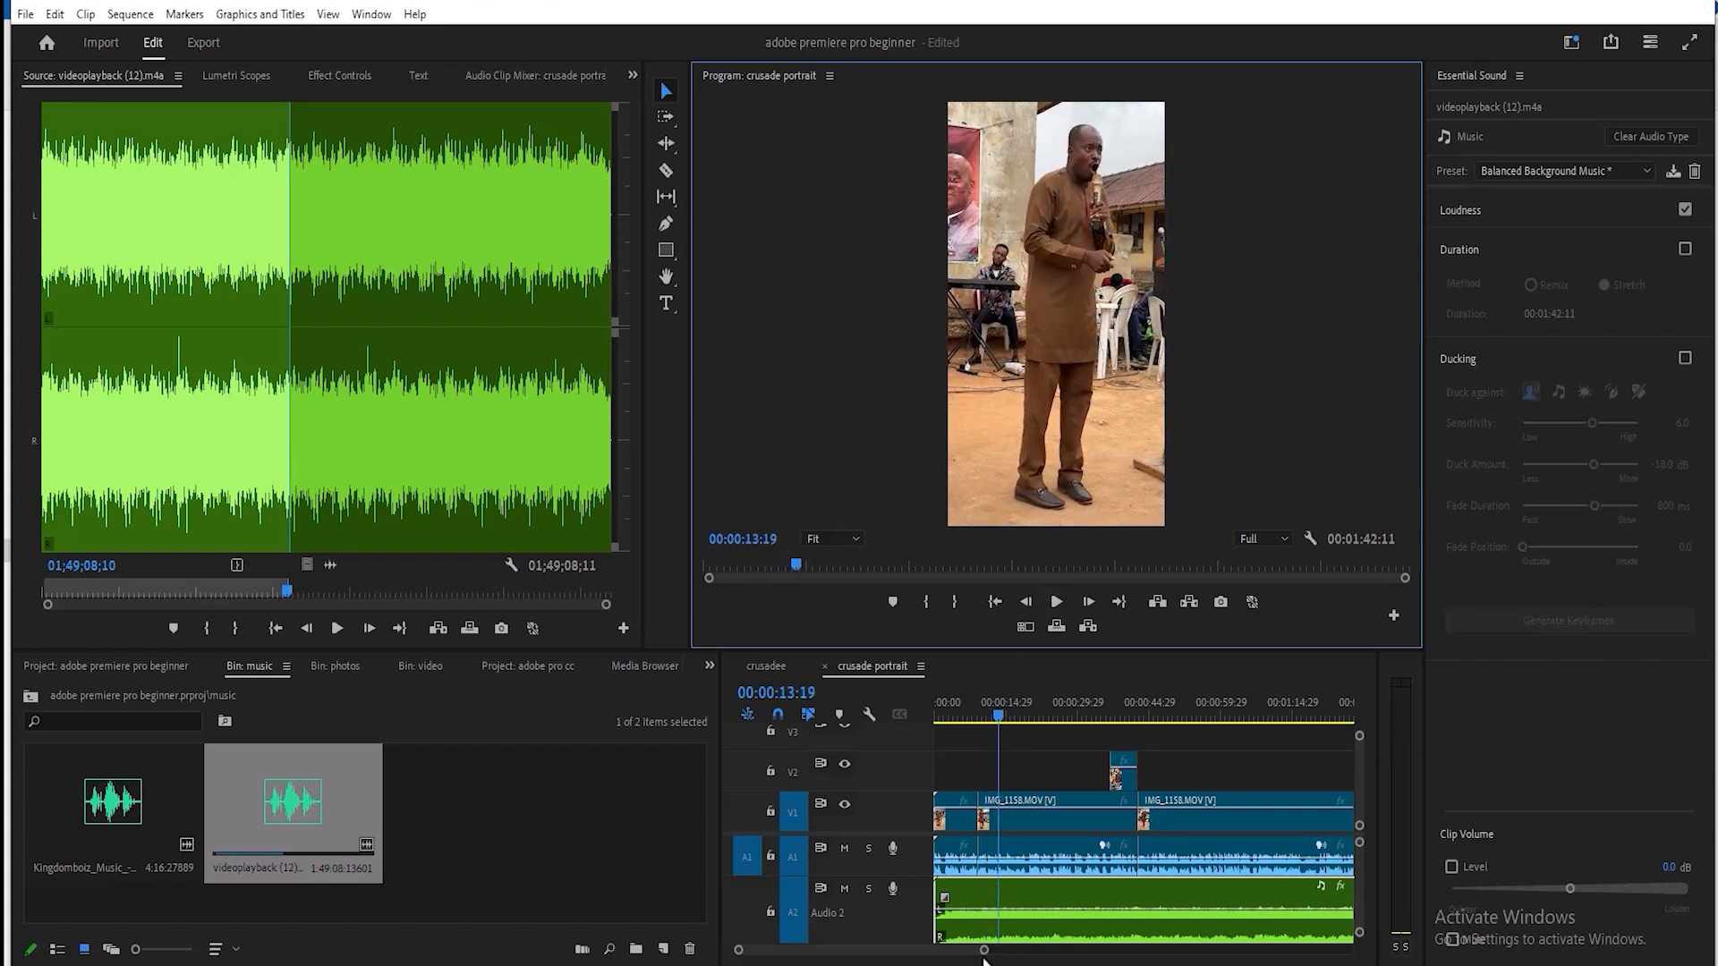
# Step: Open the photos bin and place the Supernatural Turnaround poster image on V2 directly after the last cutaway
pyautogui.moveTo(984, 950); pyautogui.dragTo(1059, 950)
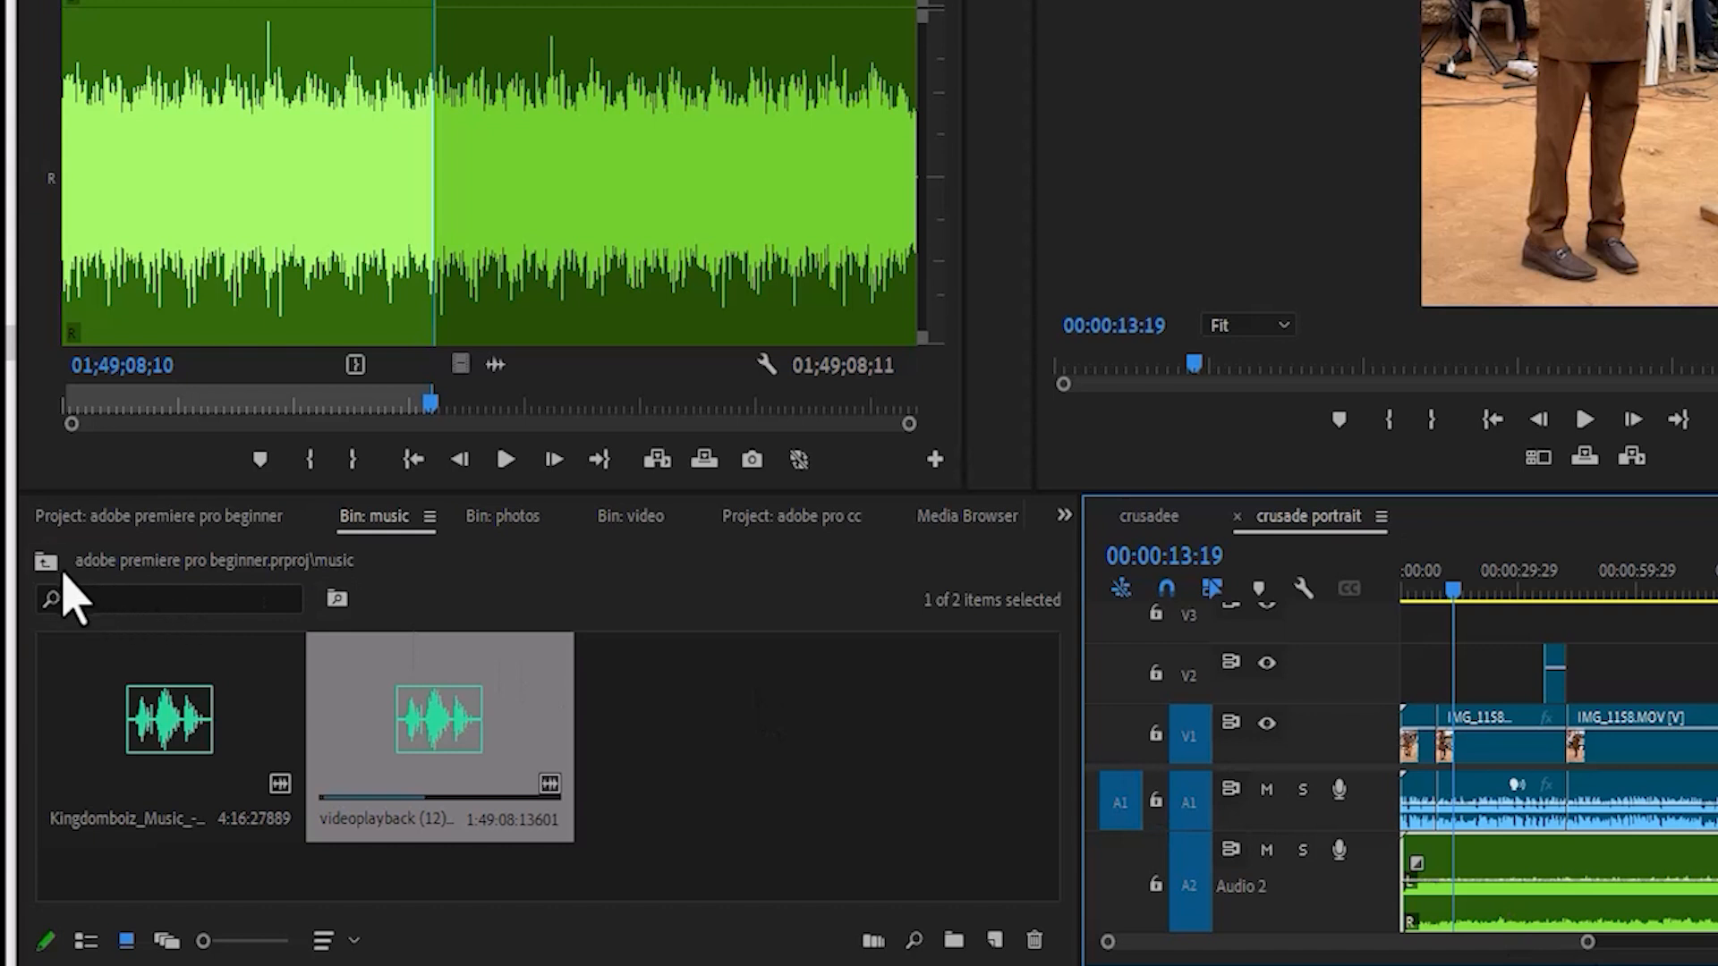
pyautogui.click(46, 561)
pyautogui.doubleClick(170, 694)
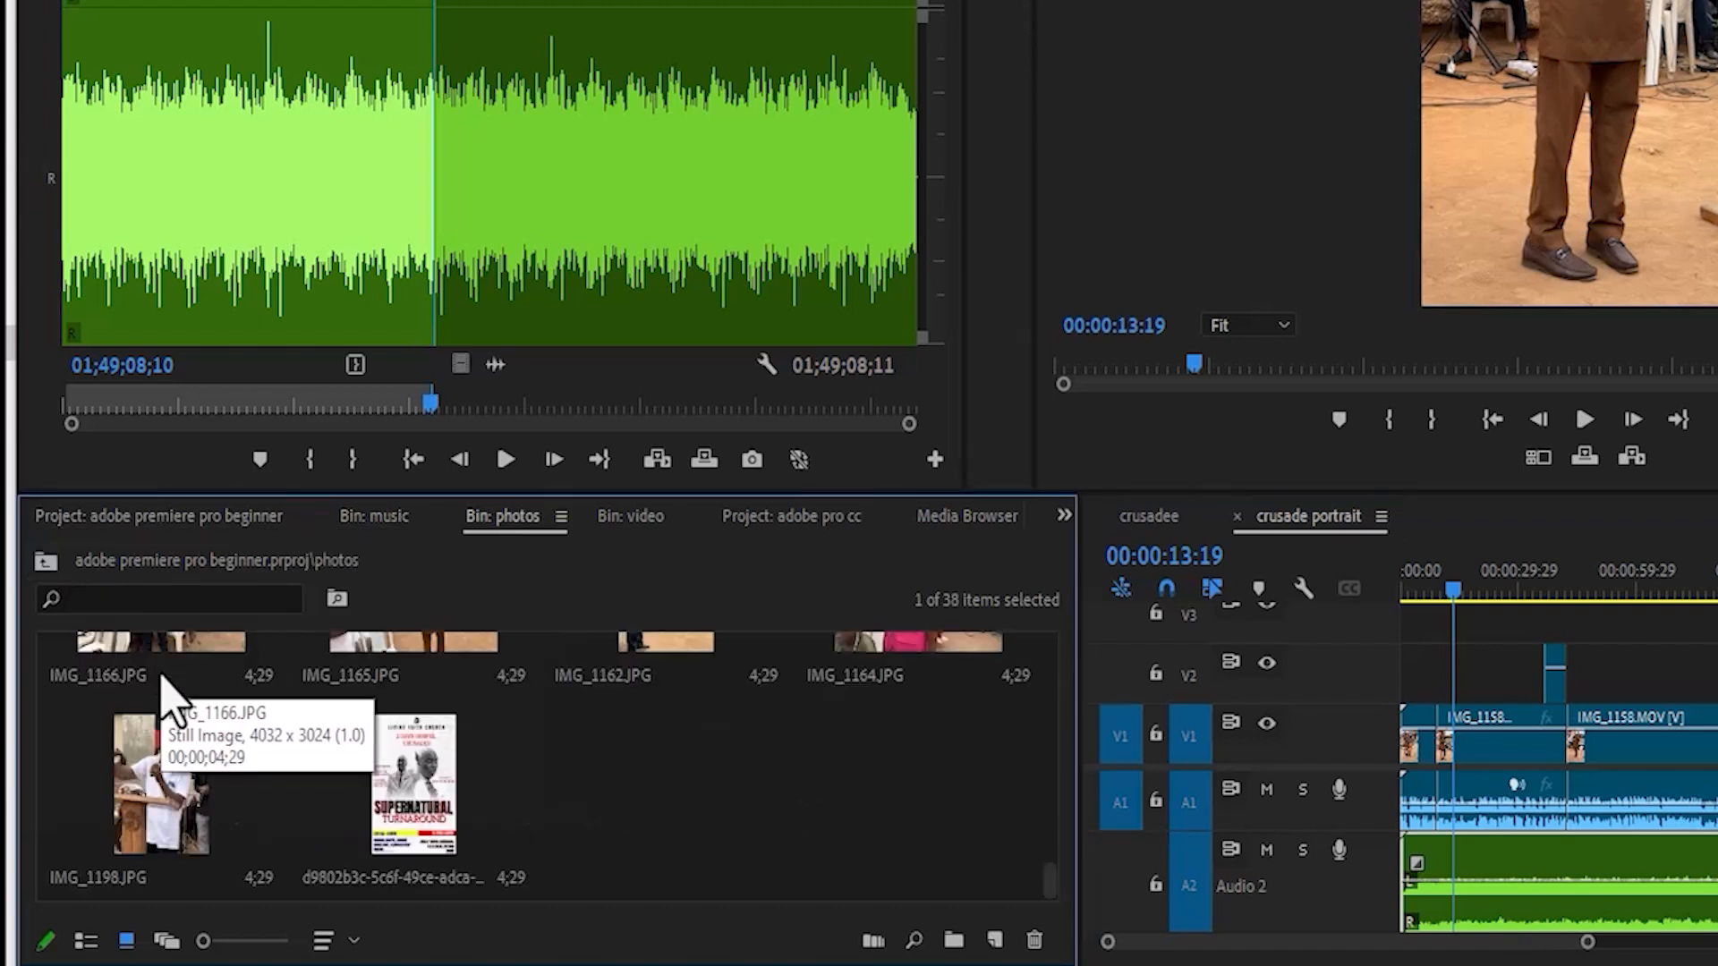
pyautogui.doubleClick(418, 795)
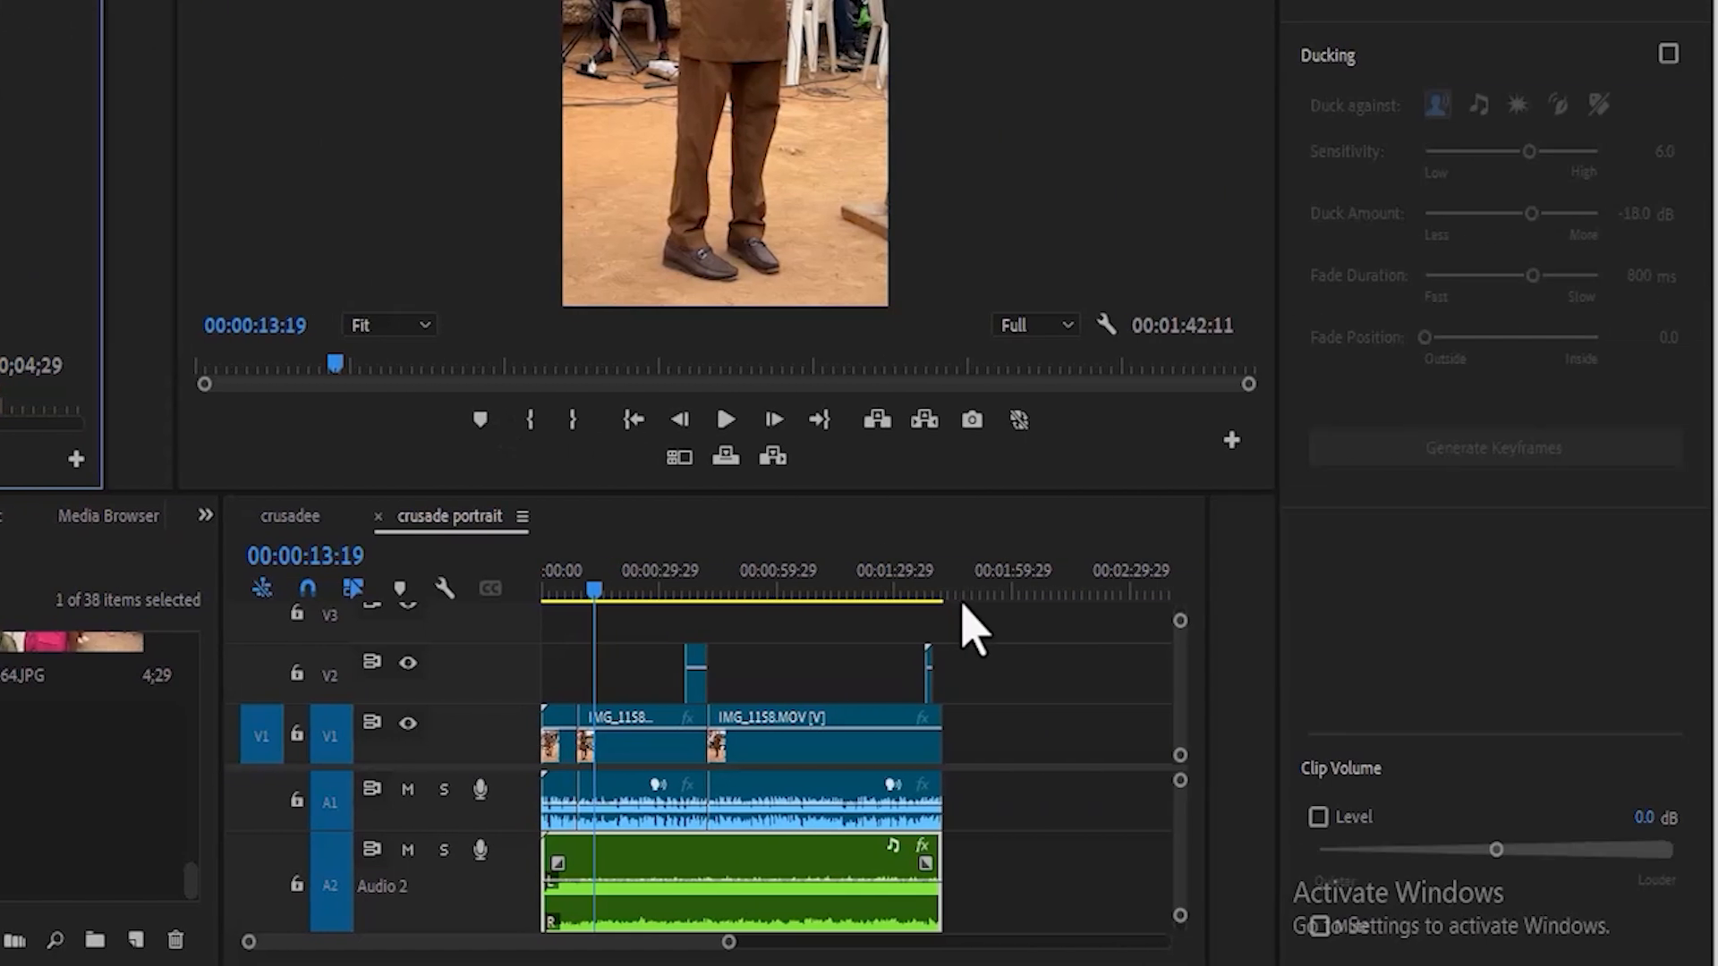
pyautogui.moveTo(971, 631); pyautogui.dragTo(935, 687)
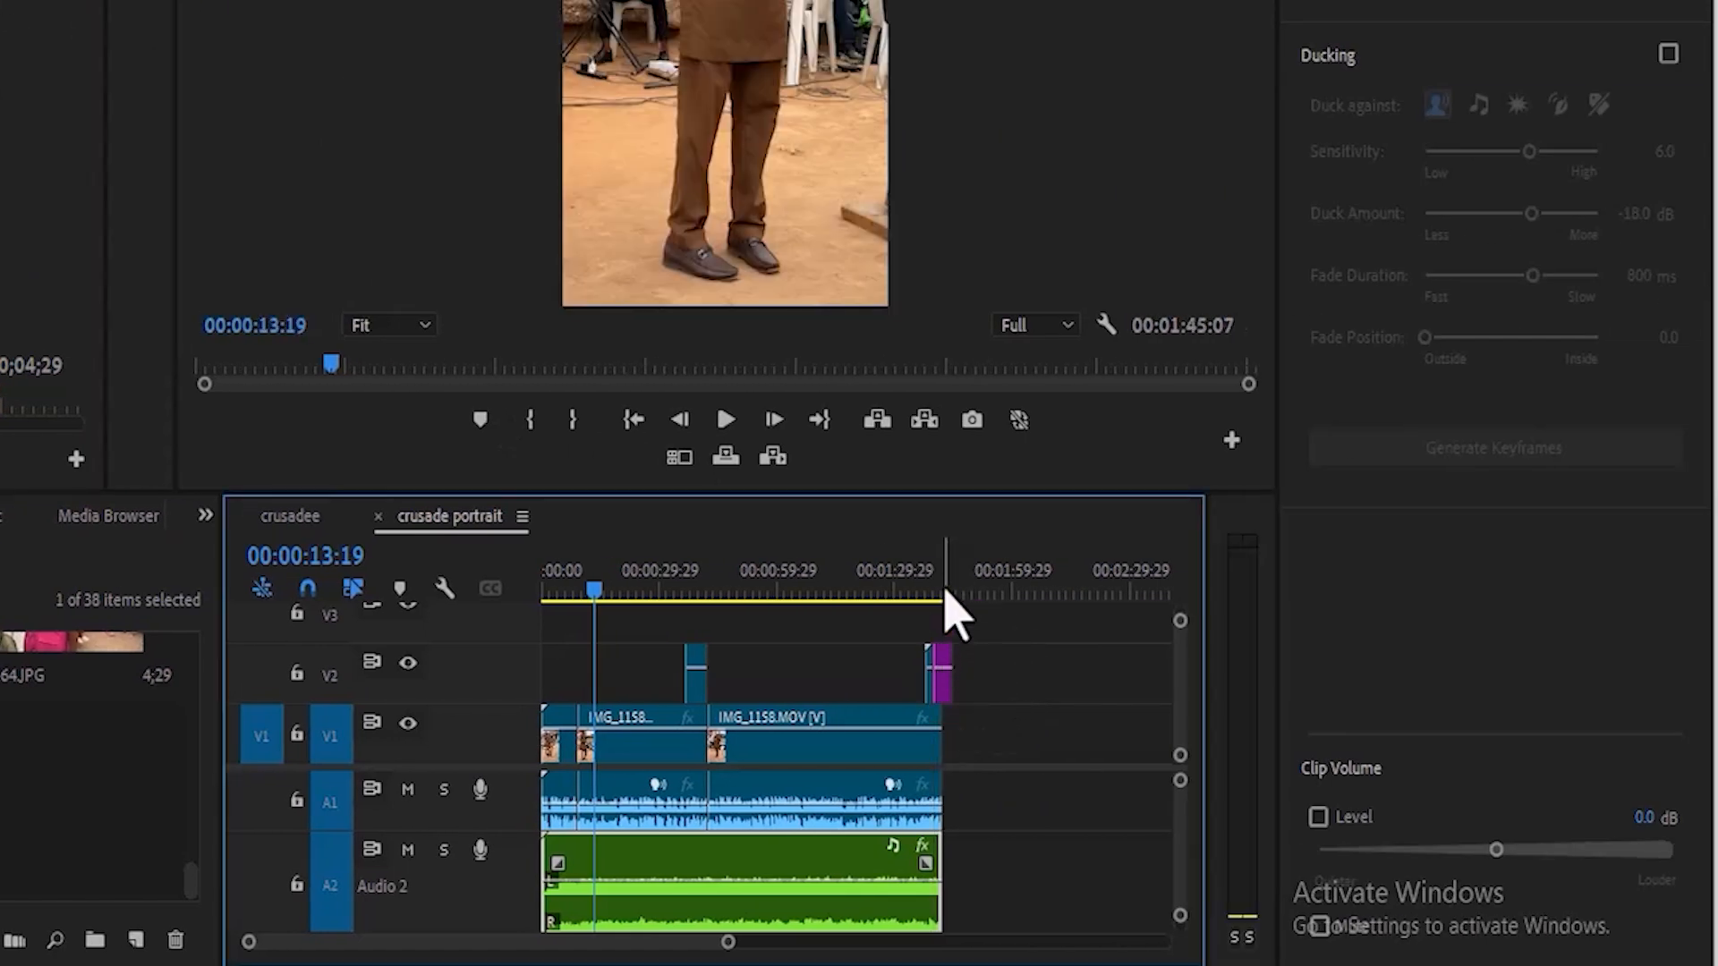
# Step: Fill the frame with the V2 poster using Scale Height 220, Uniform Scale off and Scale Width 181, then return to the sequence start
pyautogui.click(944, 592)
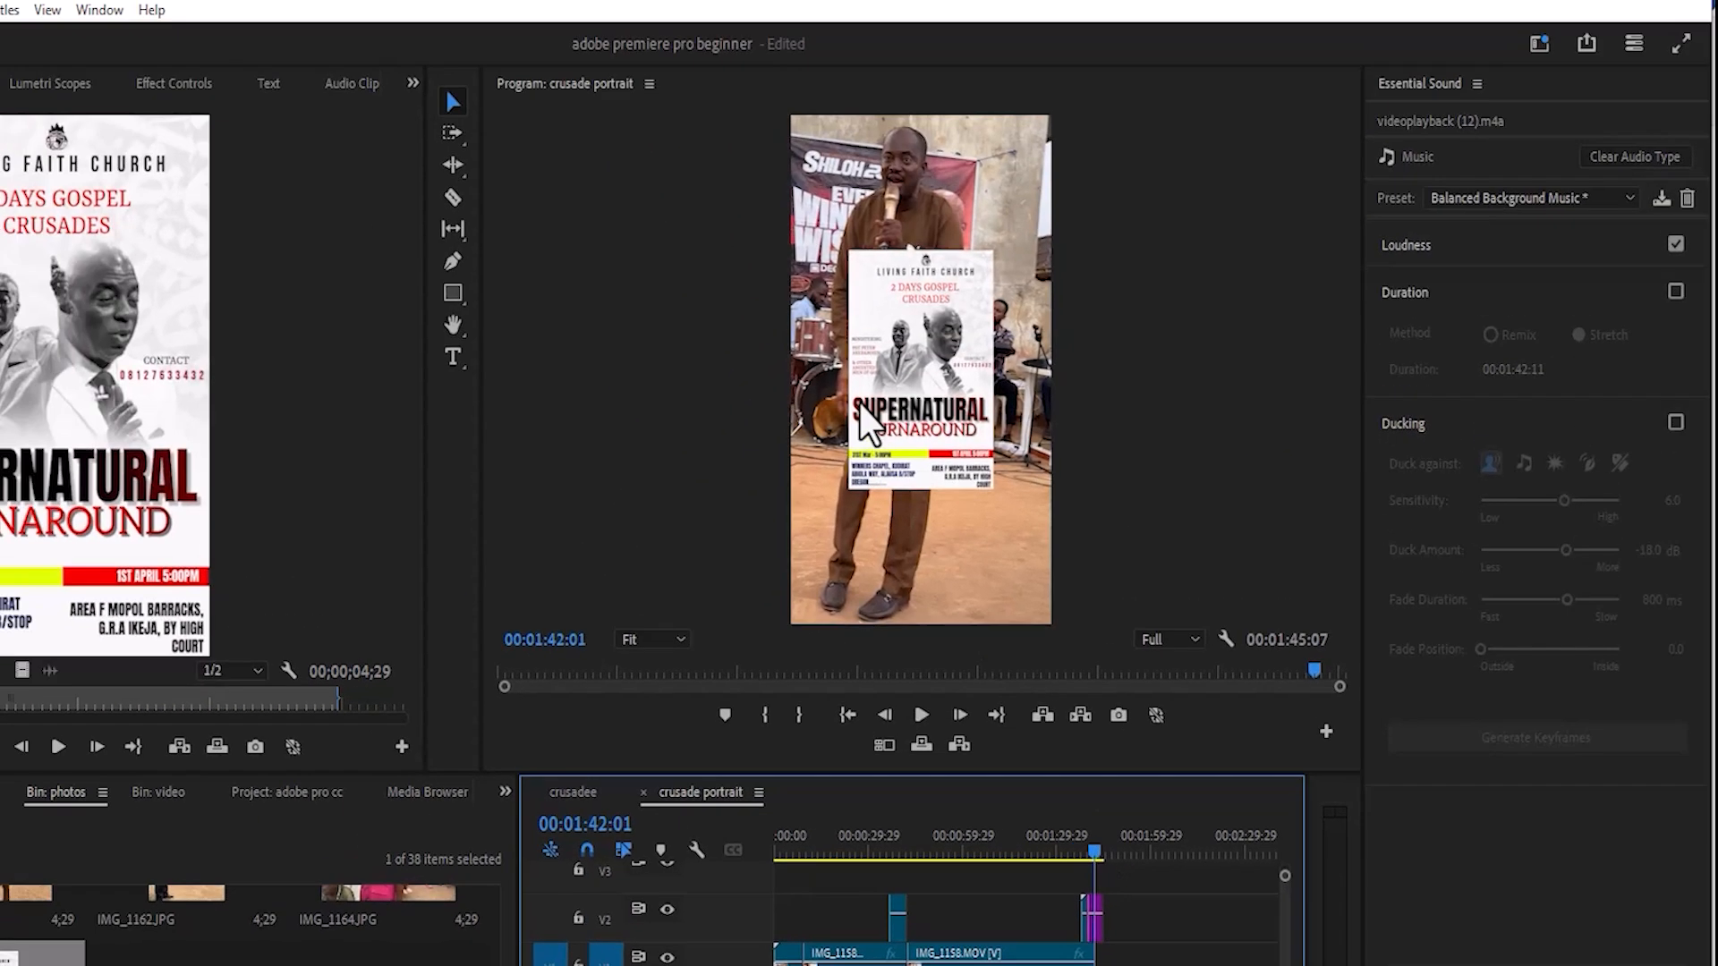
pyautogui.click(1102, 948)
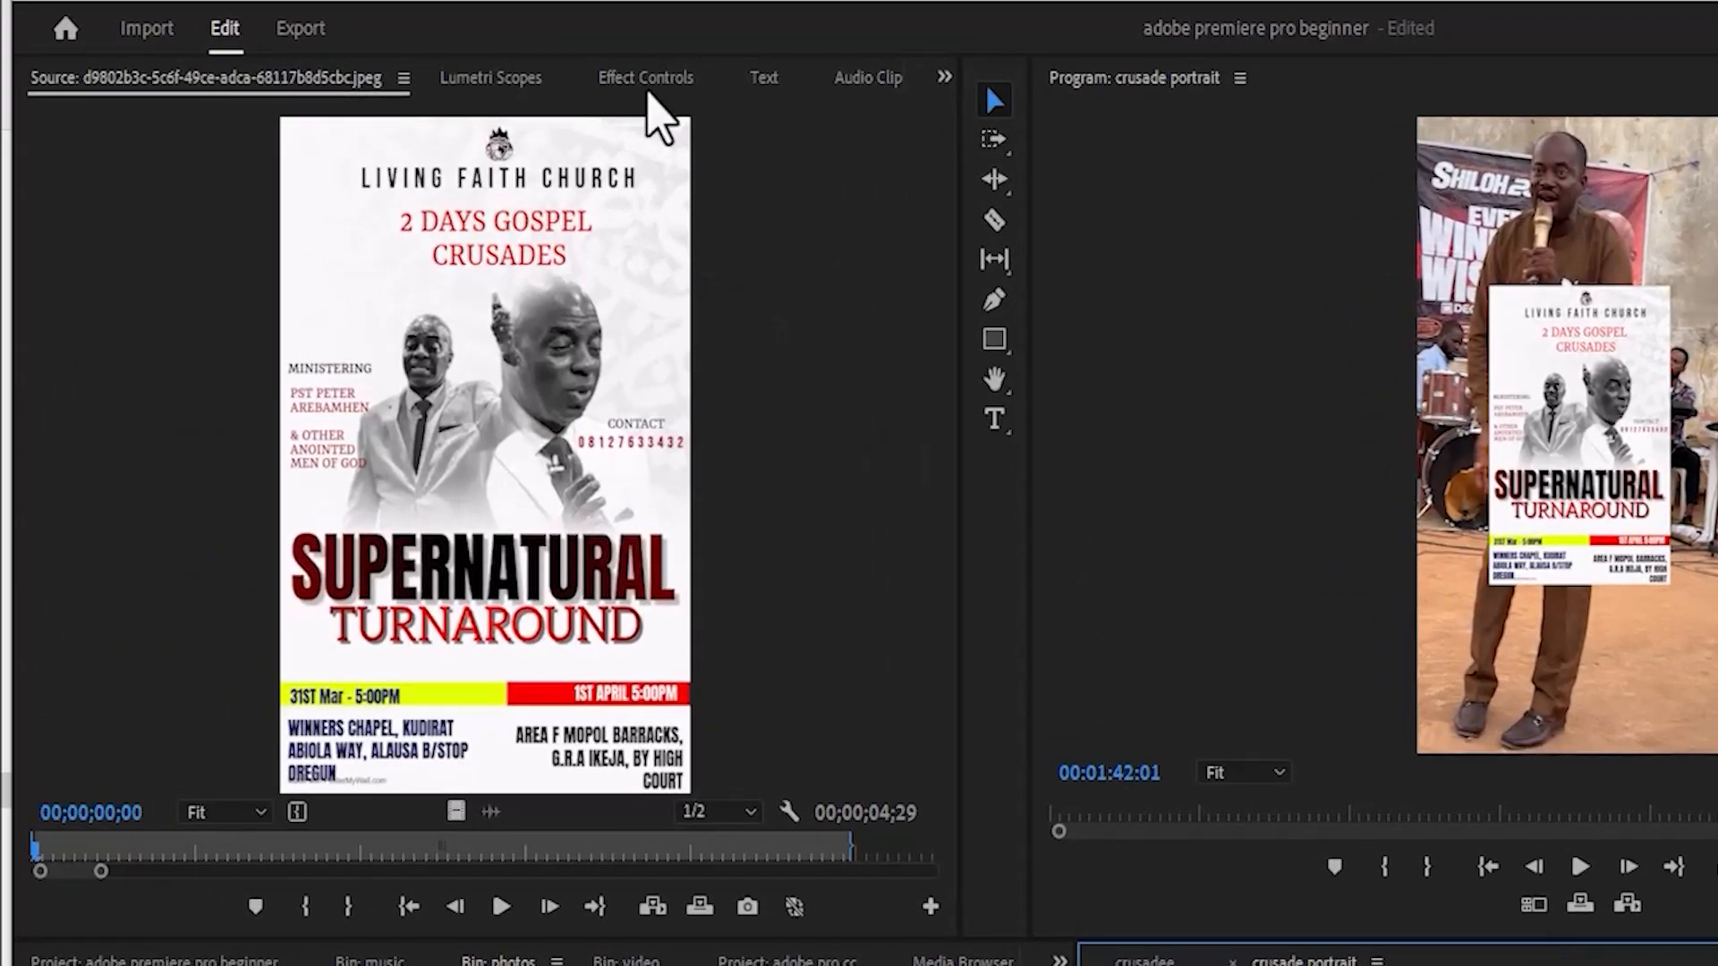
pyautogui.click(647, 80)
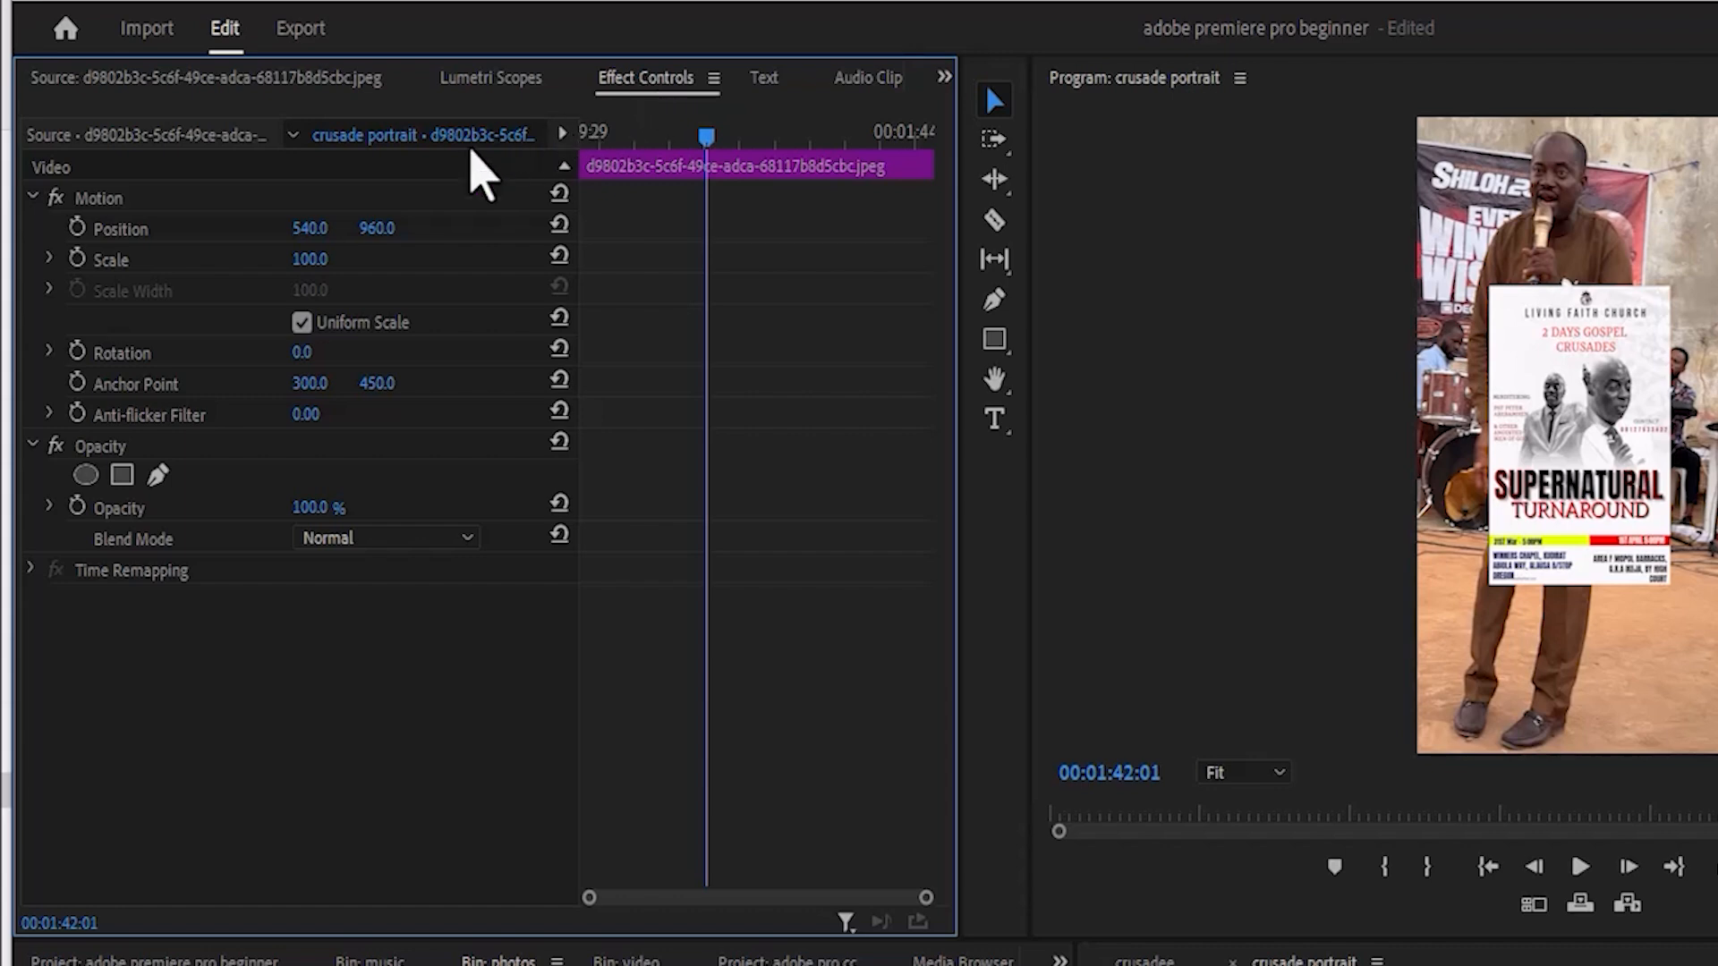
pyautogui.moveTo(309, 259); pyautogui.dragTo(395, 259)
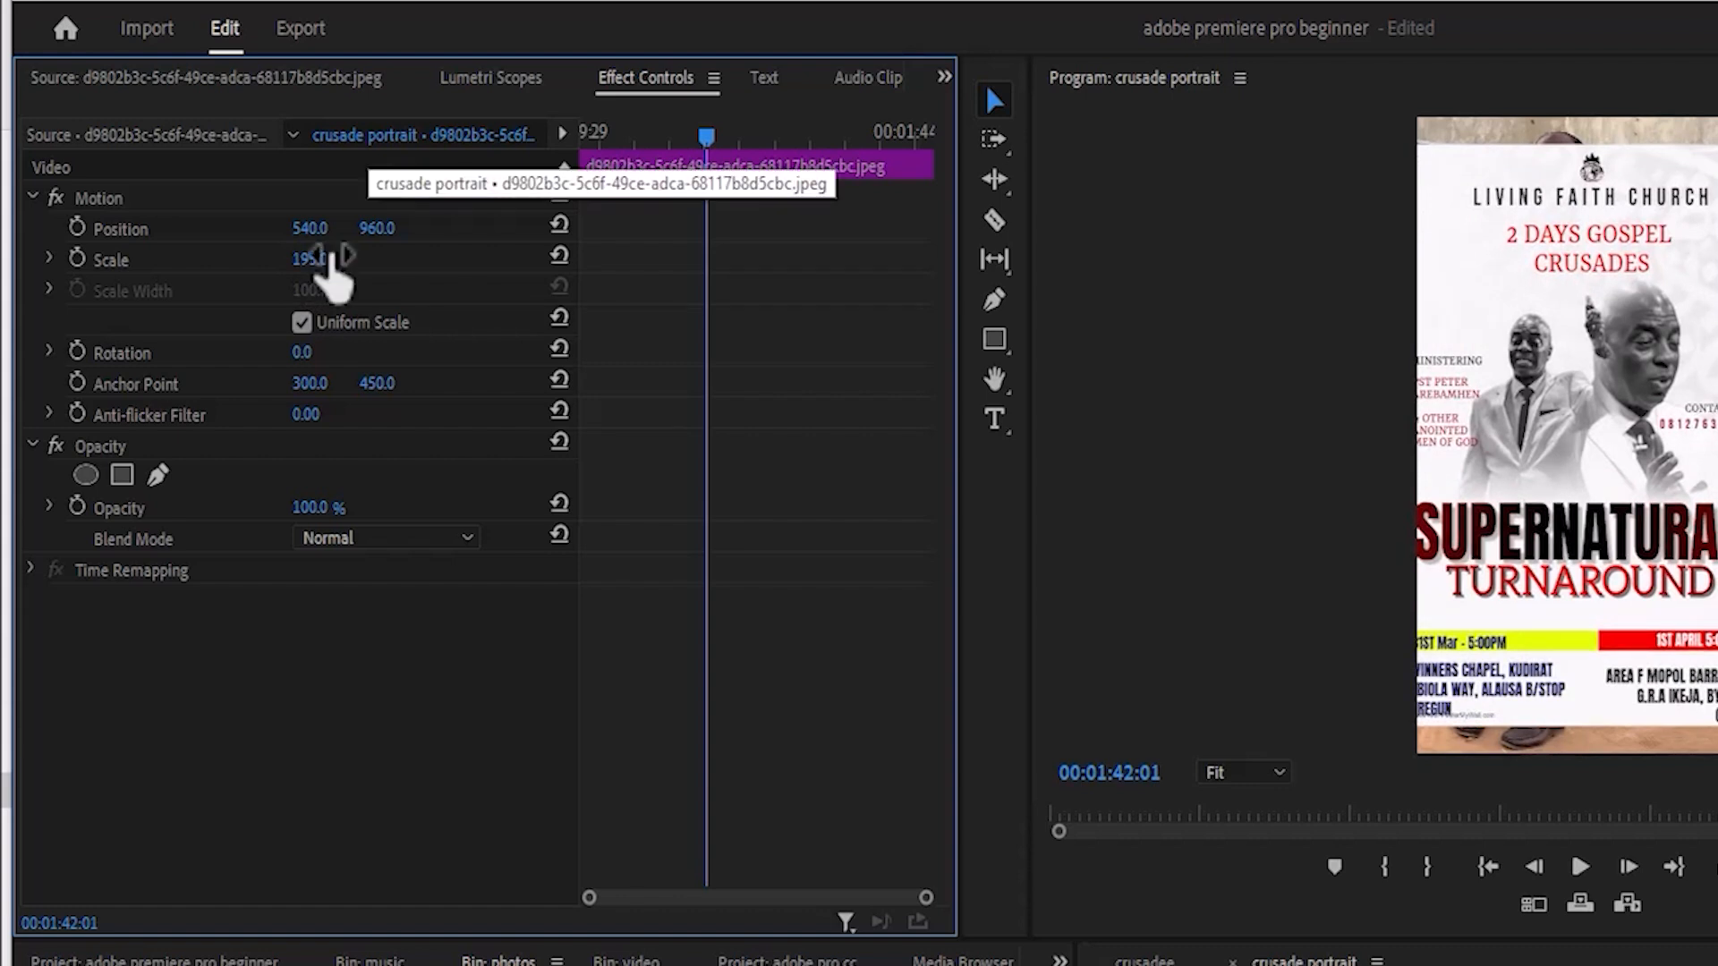
pyautogui.moveTo(313, 259); pyautogui.dragTo(335, 260)
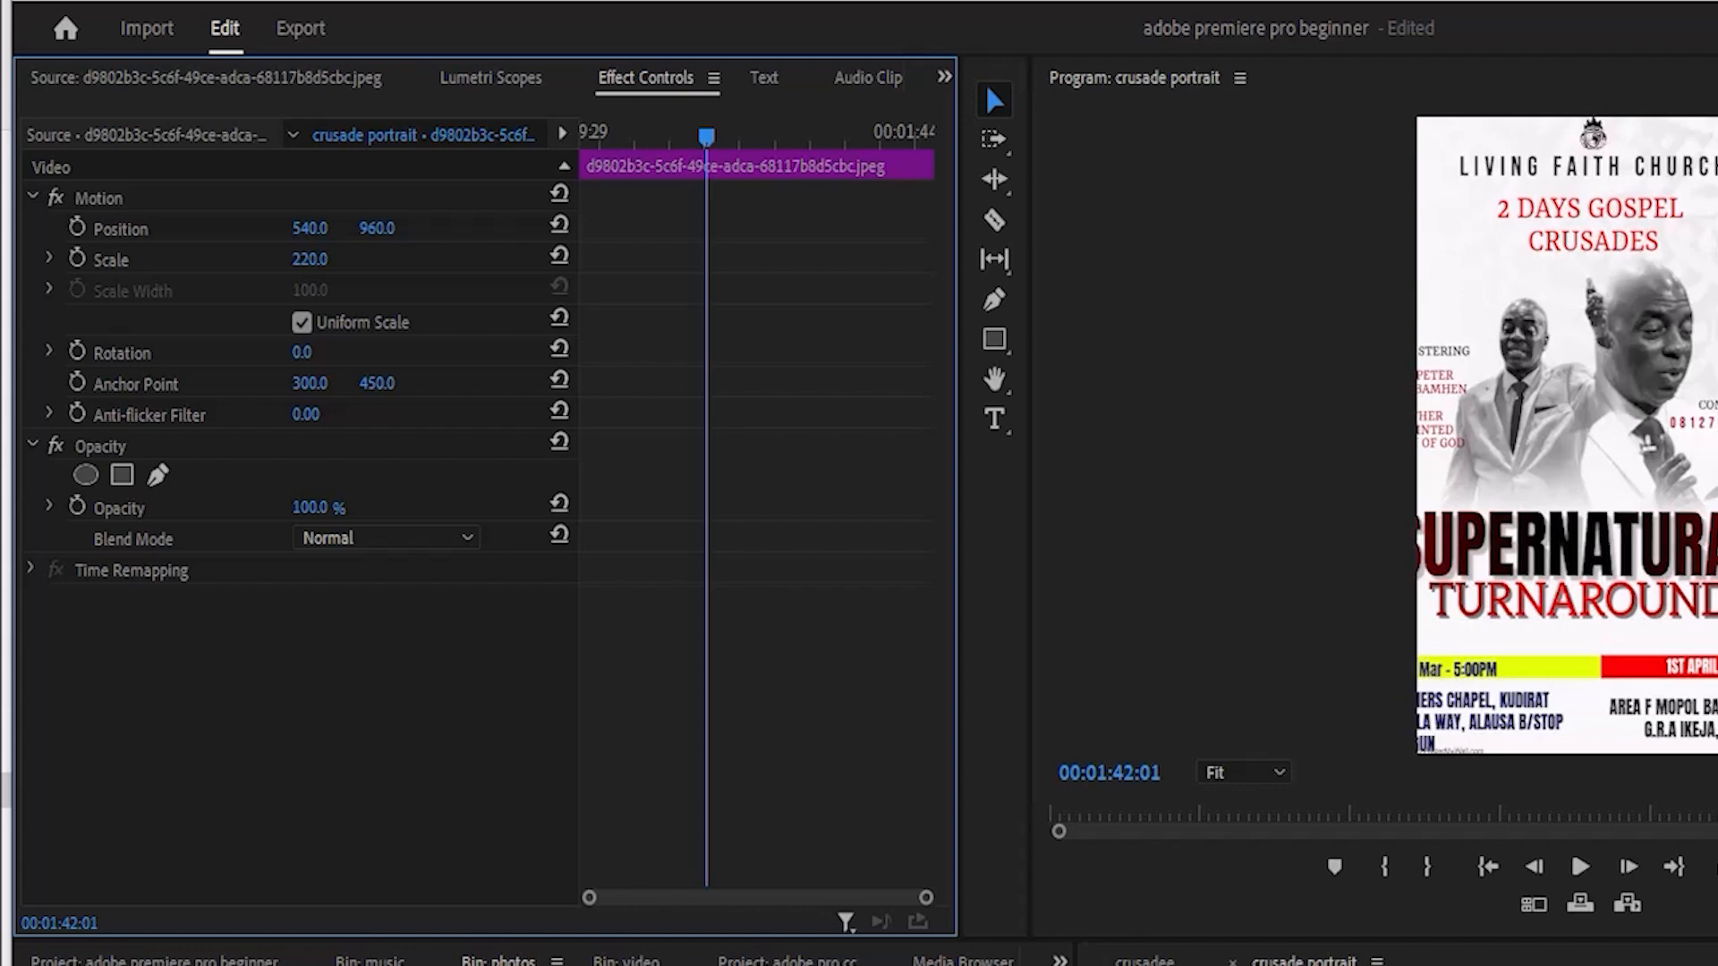
pyautogui.click(301, 322)
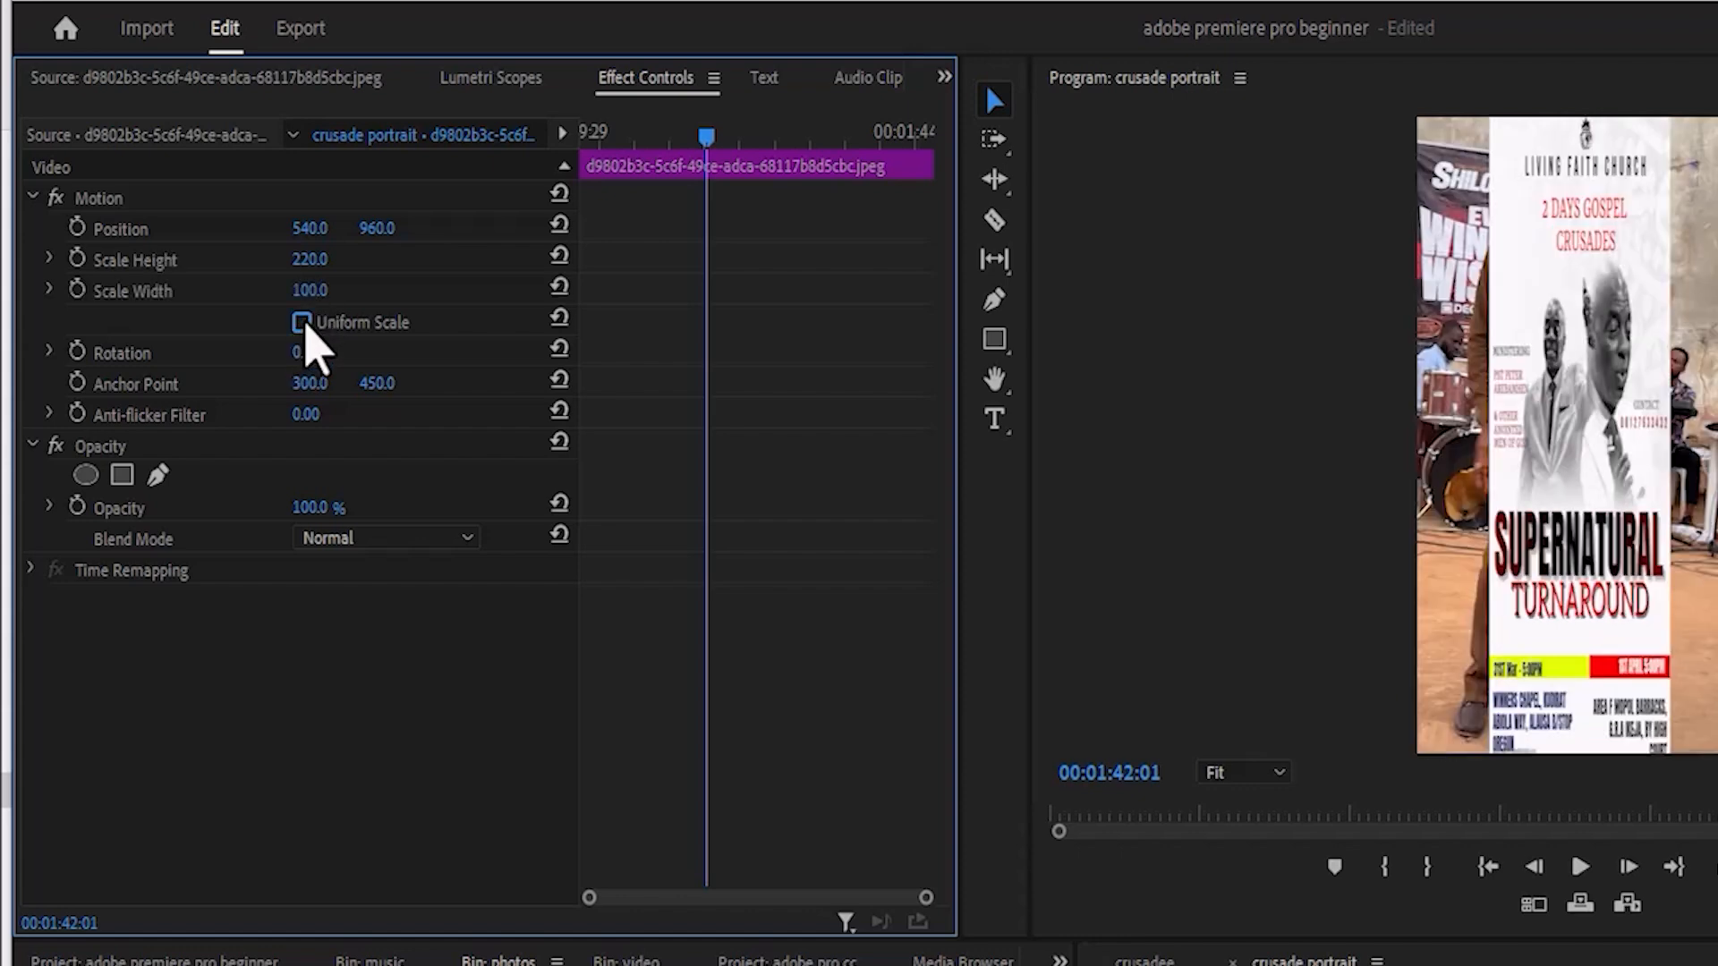
pyautogui.moveTo(309, 286); pyautogui.dragTo(413, 286)
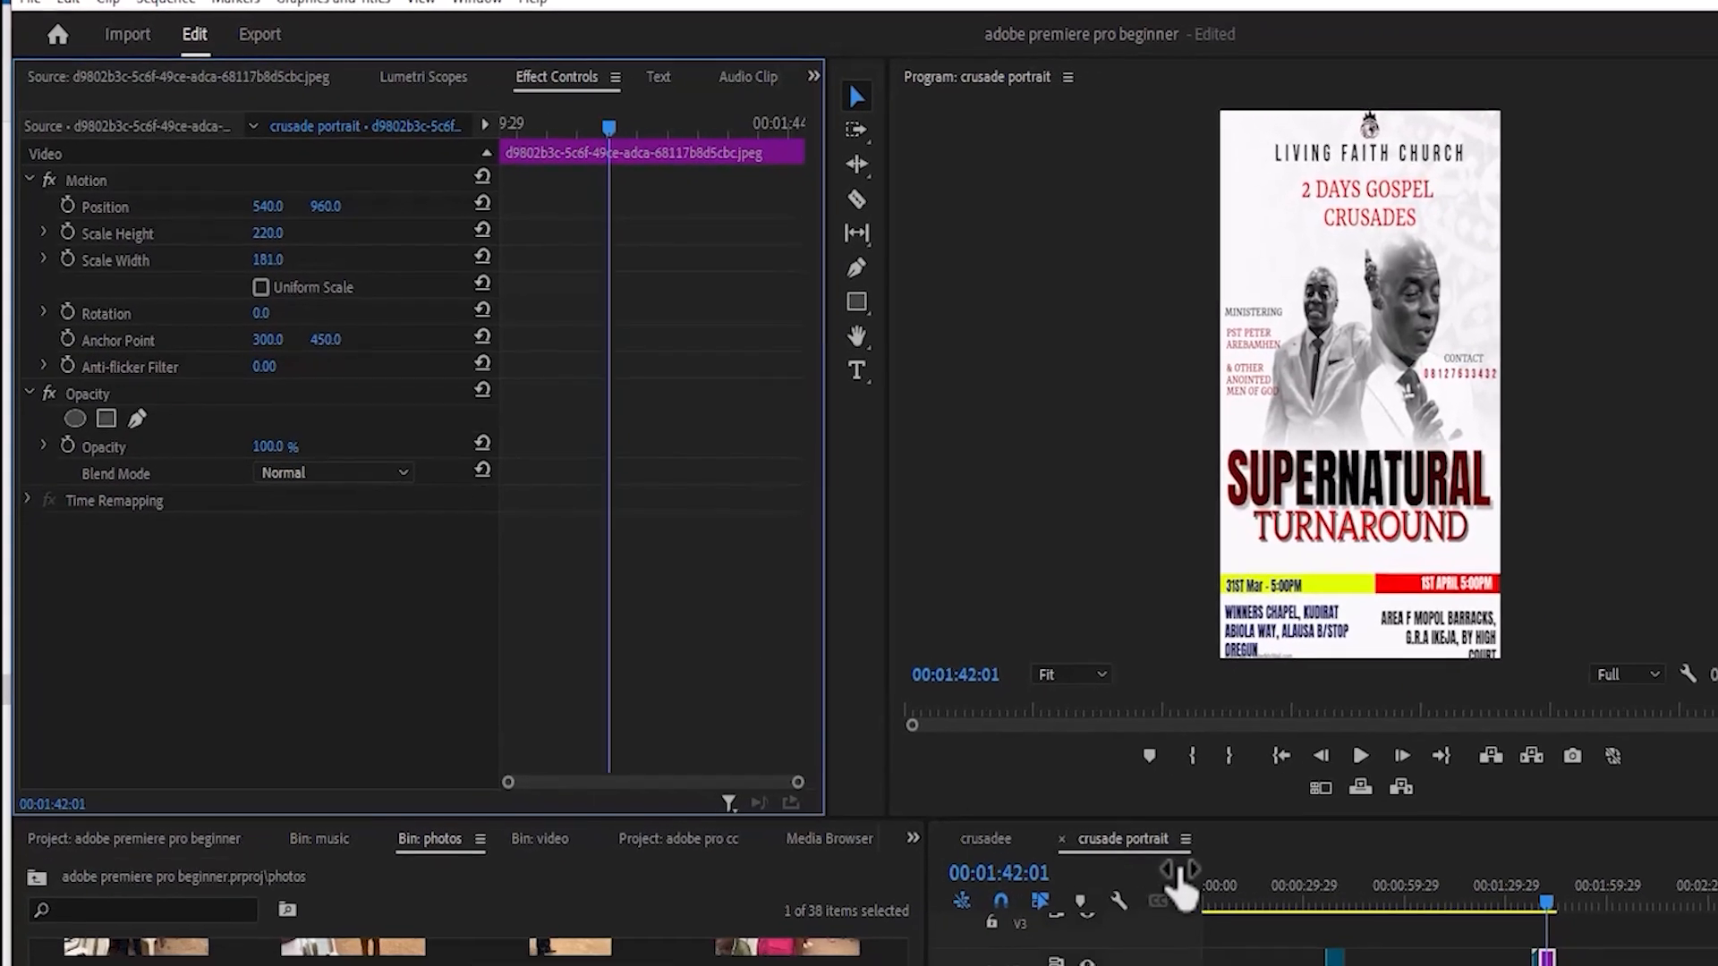
pyautogui.click(1107, 825)
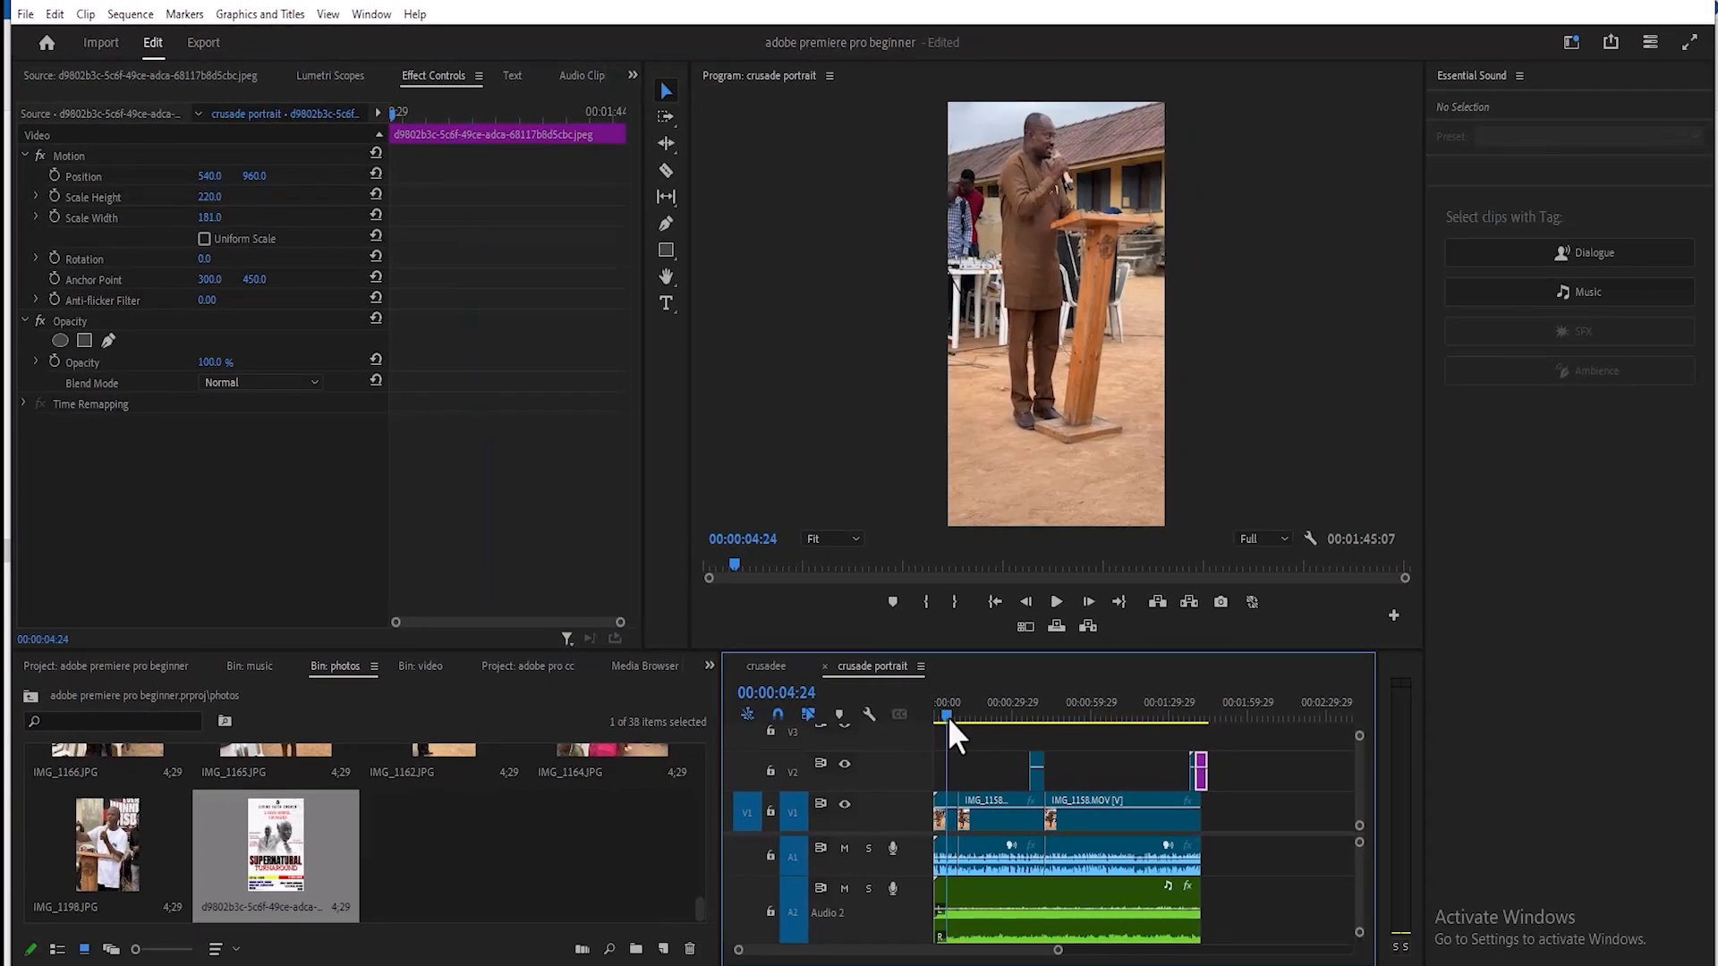
pyautogui.moveTo(937, 723); pyautogui.dragTo(932, 722)
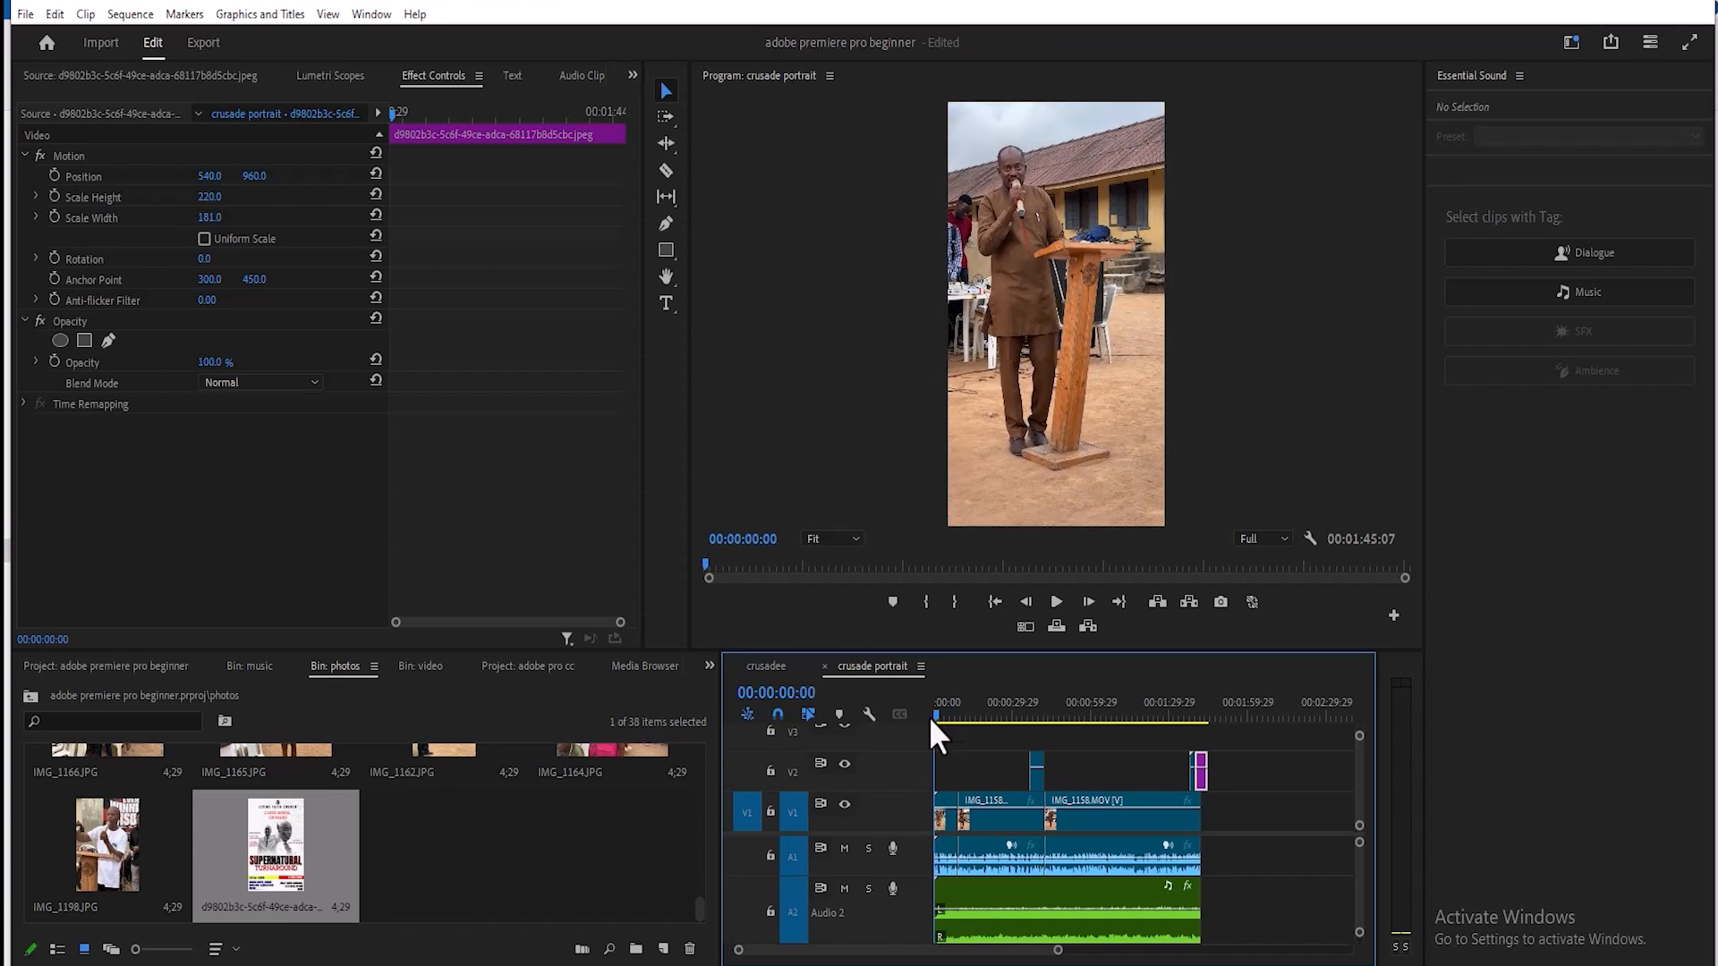